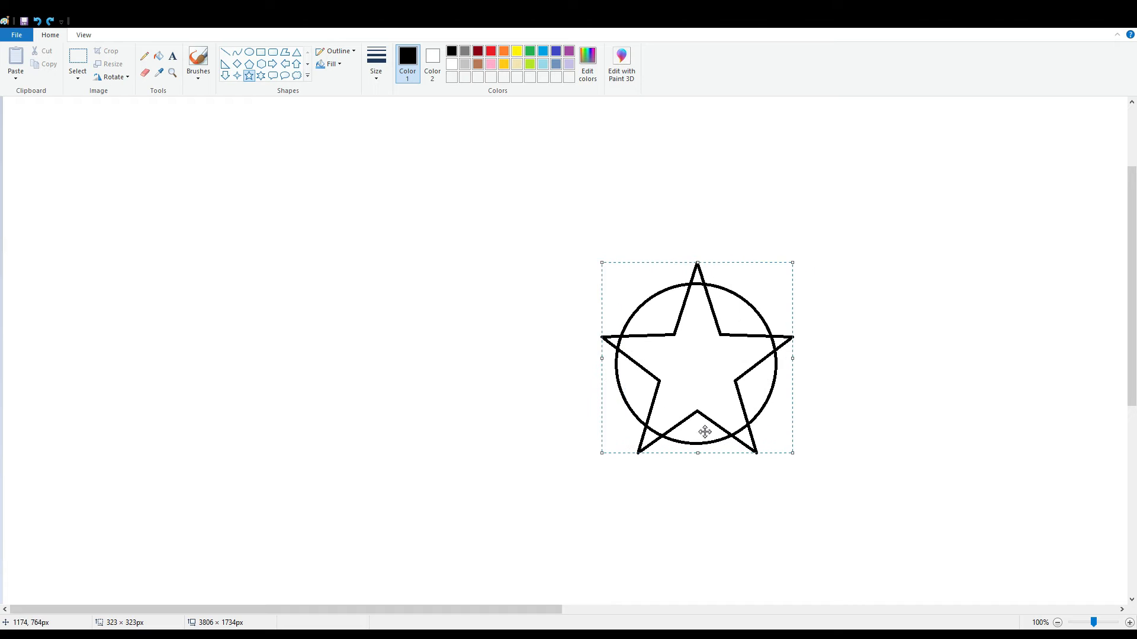
# Draw a white circle about 283 × 281 px just outside the rim and erase the star tips beyond it with white fill.
pyautogui.click(872, 341)
pyautogui.click(250, 52)
pyautogui.click(452, 63)
pyautogui.moveTo(539, 212); pyautogui.dragTo(647, 321)
pyautogui.moveTo(718, 430); pyautogui.dragTo(785, 457)
pyautogui.click(452, 51)
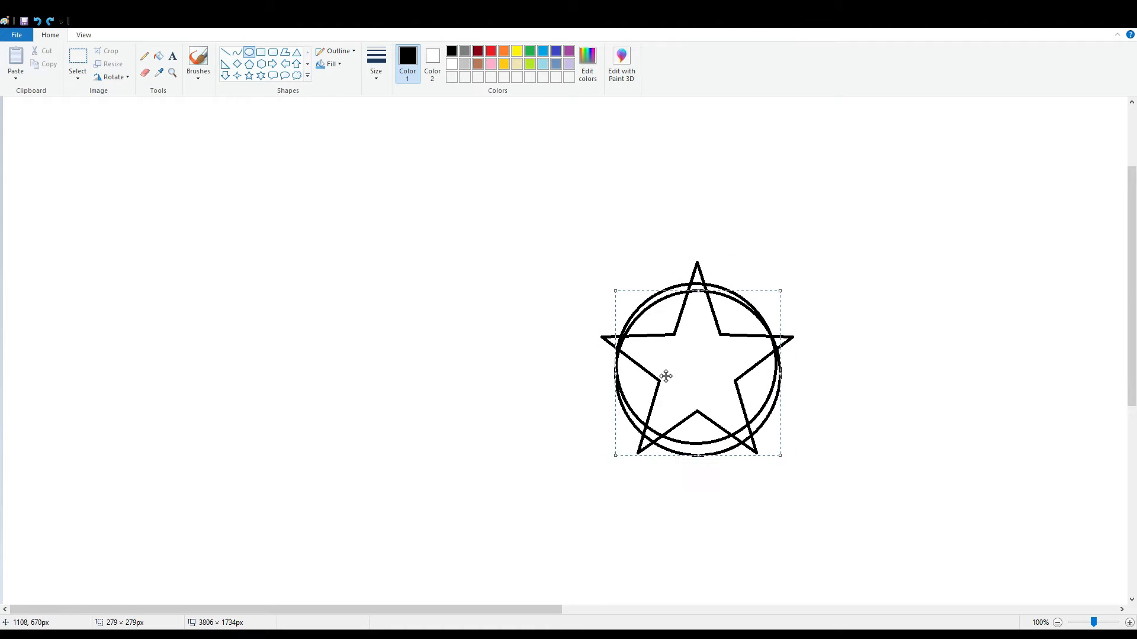
pyautogui.moveTo(665, 375); pyautogui.dragTo(663, 368)
pyautogui.click(452, 64)
pyautogui.moveTo(784, 363); pyautogui.dragTo(788, 363)
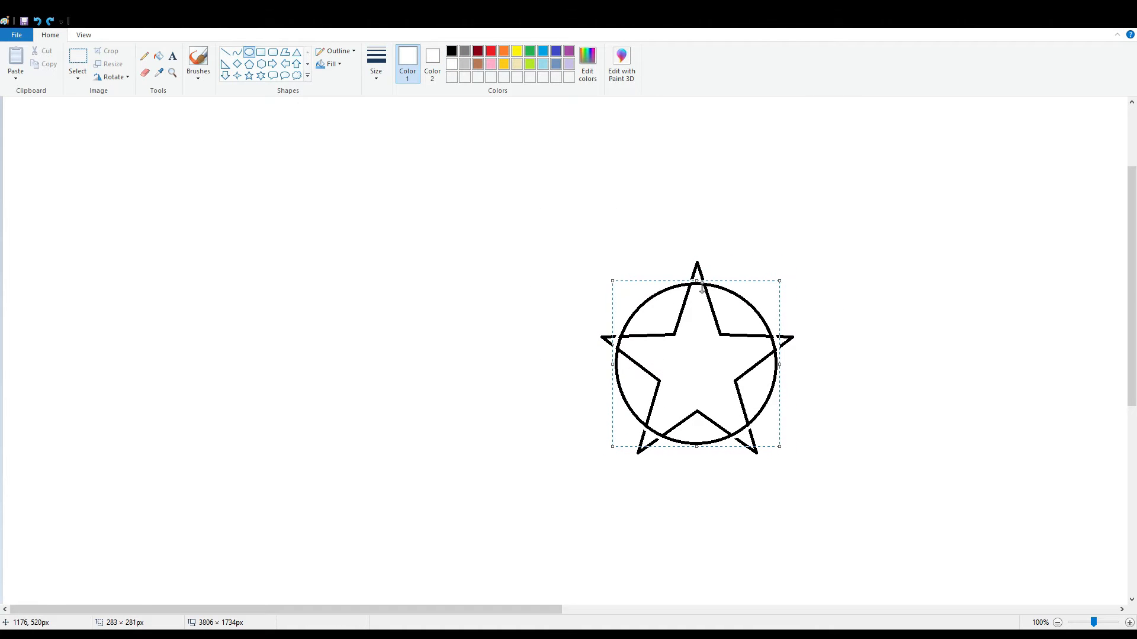
pyautogui.click(158, 56)
pyautogui.click(607, 338)
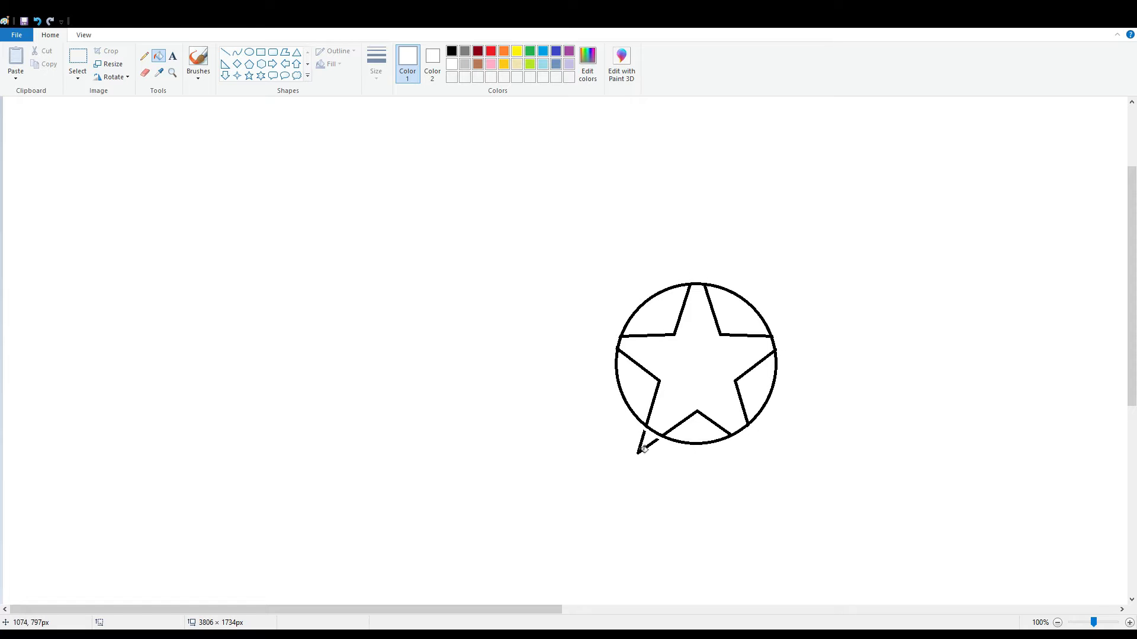
# Draw a black bolt circle about 22 px wide on one star arm and paste copies onto the other four arms.
pyautogui.click(249, 52)
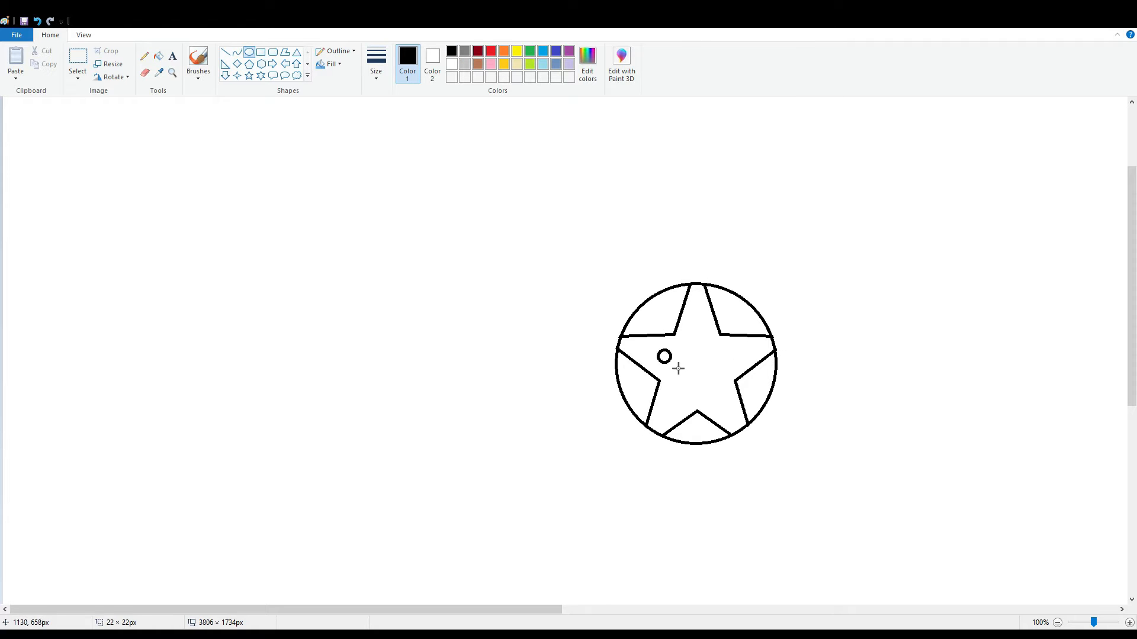
pyautogui.click(78, 60)
pyautogui.moveTo(654, 344); pyautogui.dragTo(681, 371)
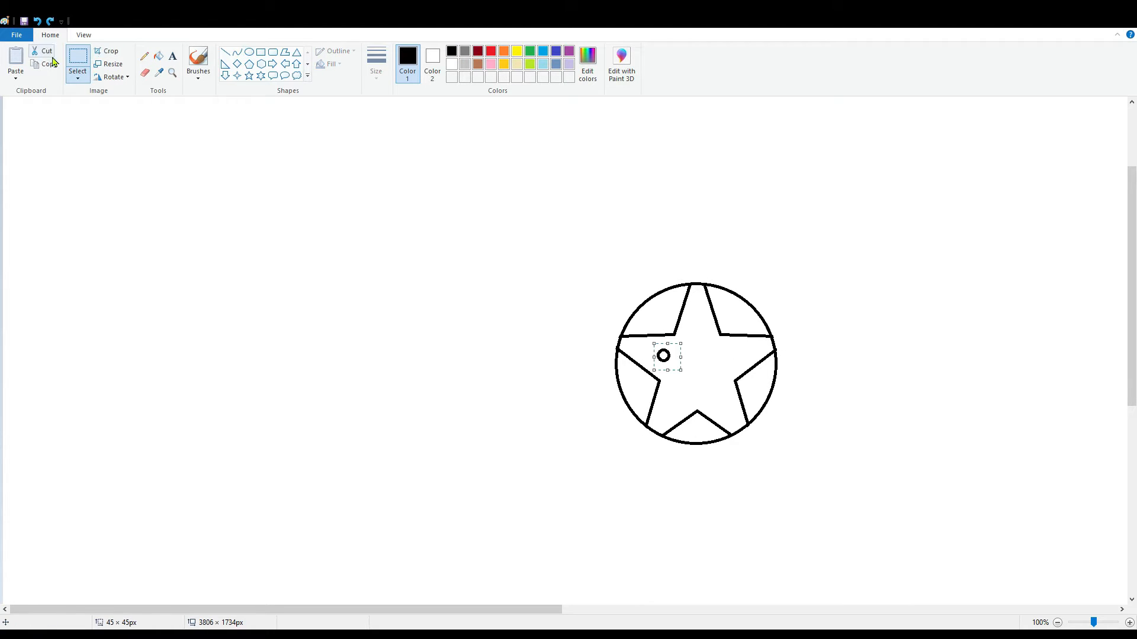
pyautogui.click(50, 62)
pyautogui.click(16, 57)
pyautogui.moveTo(20, 117); pyautogui.dragTo(704, 341)
pyautogui.moveTo(24, 115); pyautogui.dragTo(673, 408)
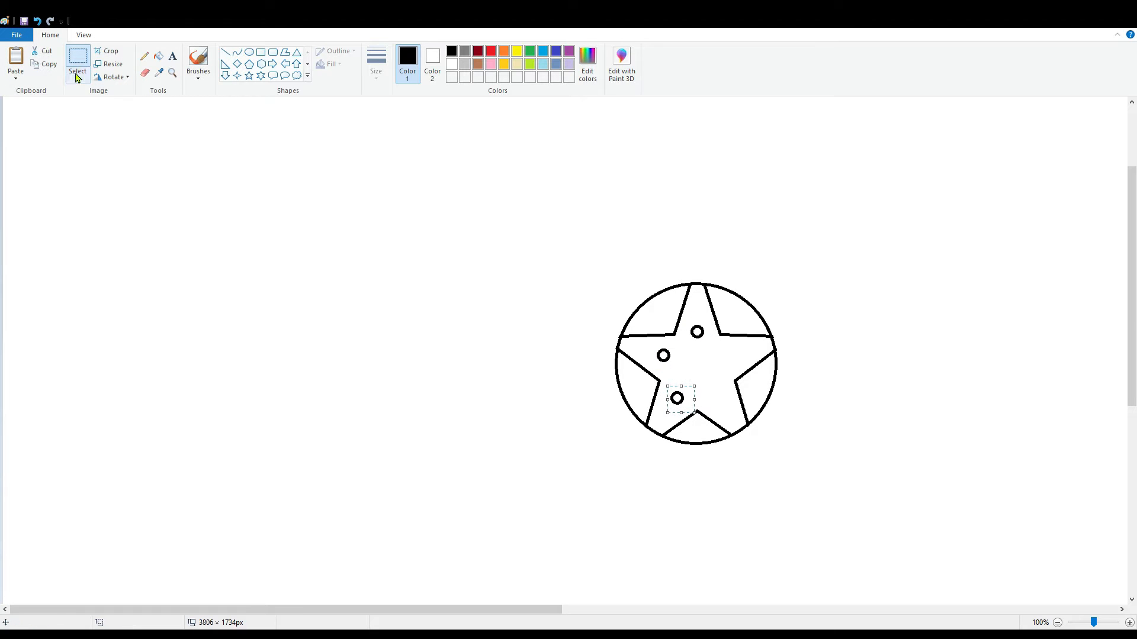
pyautogui.hotkey('ctrl', 'v')
pyautogui.moveTo(29, 122); pyautogui.dragTo(729, 405)
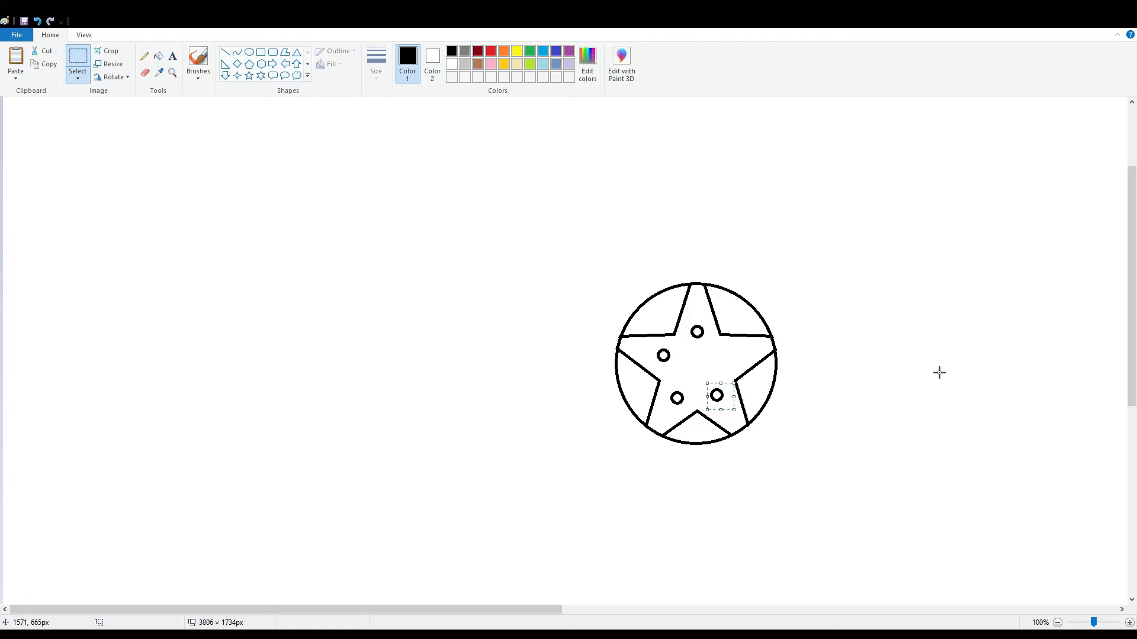
pyautogui.click(15, 57)
pyautogui.moveTo(27, 126); pyautogui.dragTo(552, 348)
pyautogui.click(1054, 441)
# Draw two concentric black hub circles at the star's center, the inner one about 34 px wide.
pyautogui.click(249, 52)
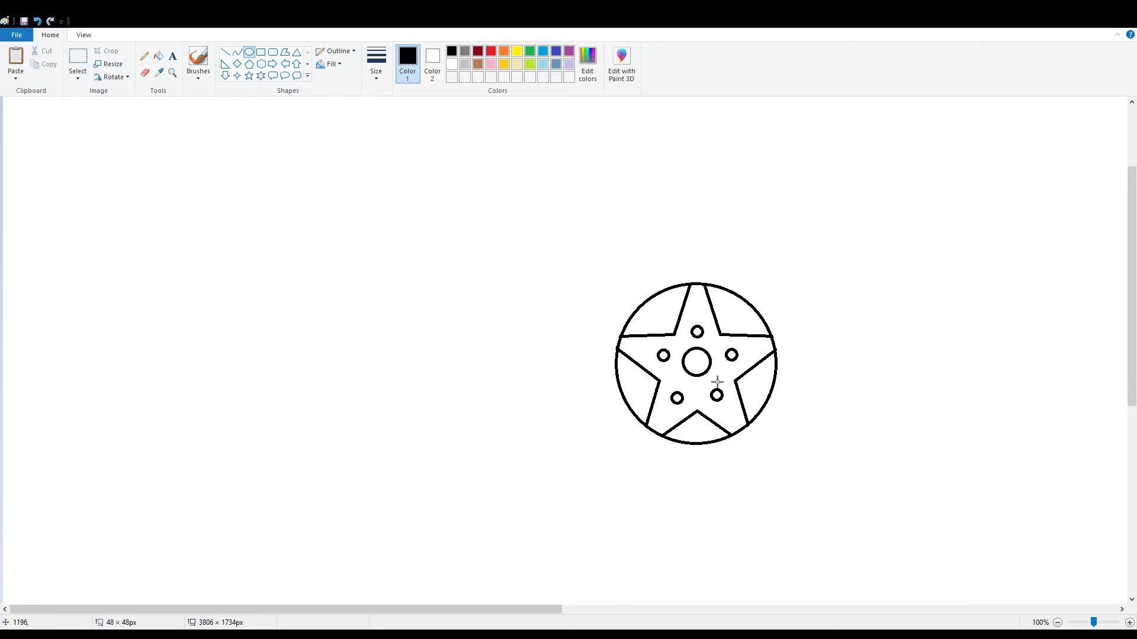
pyautogui.moveTo(717, 382); pyautogui.dragTo(723, 389)
pyautogui.moveTo(713, 382); pyautogui.dragTo(710, 381)
pyautogui.moveTo(690, 360)
pyautogui.mouseDown()
pyautogui.moveTo(717, 387)
pyautogui.moveTo(709, 378)
pyautogui.mouseUp()
pyautogui.click(769, 350)
pyautogui.hotkey('ctrl', 'z')
pyautogui.hotkey('ctrl', 'z')
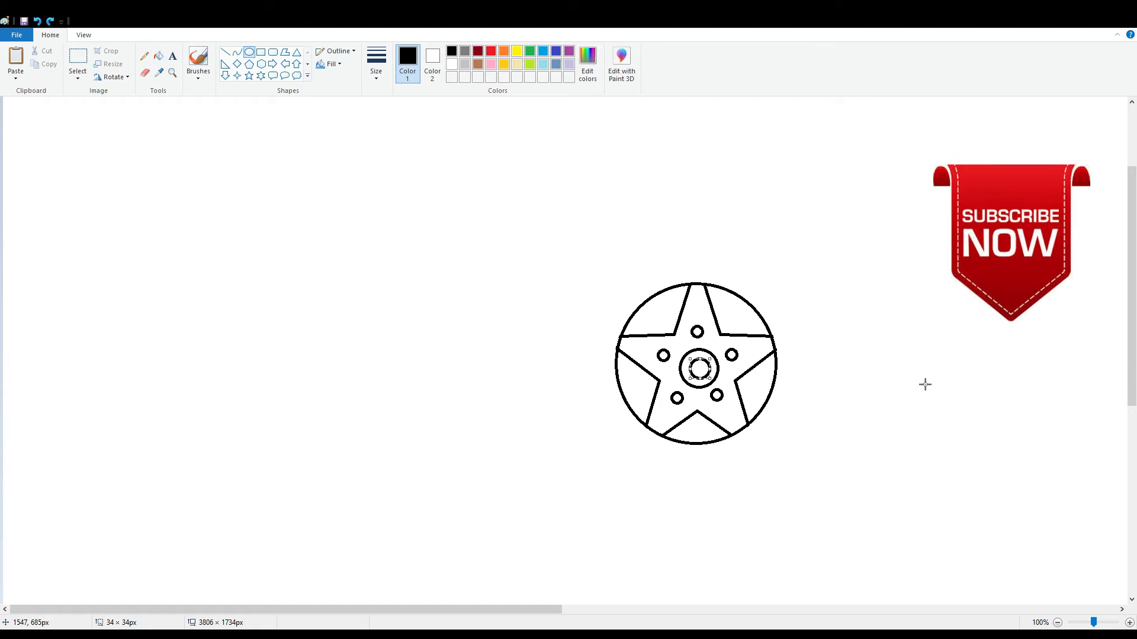
# Recolor the rim and star outlines light gray and make the five bolt circles solid dark gray.
pyautogui.click(158, 56)
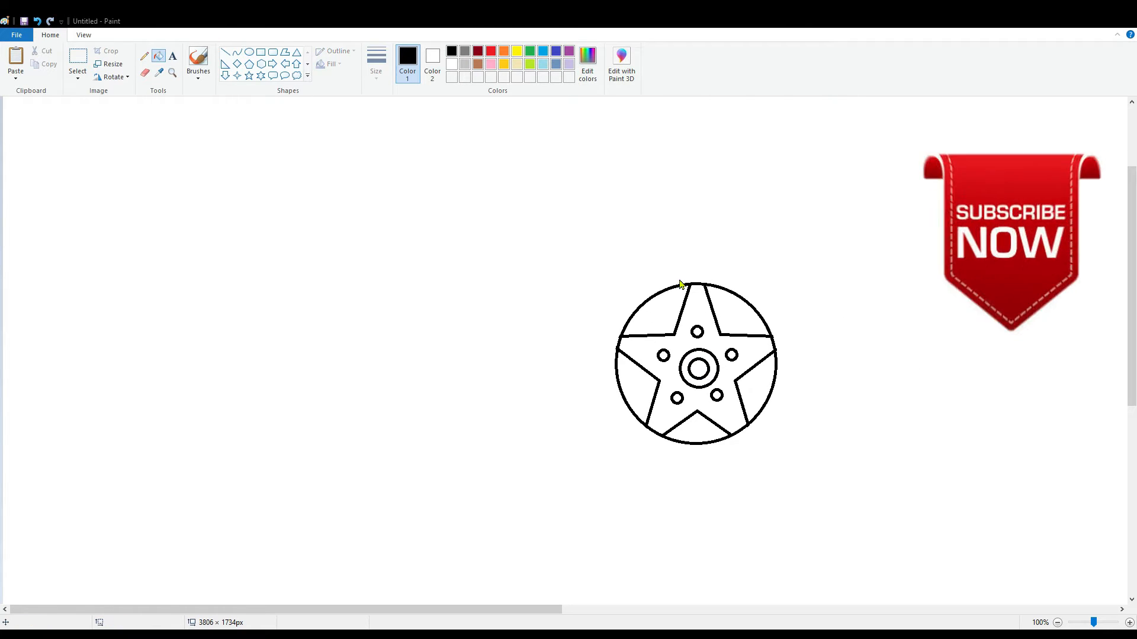
pyautogui.click(617, 349)
pyautogui.click(465, 51)
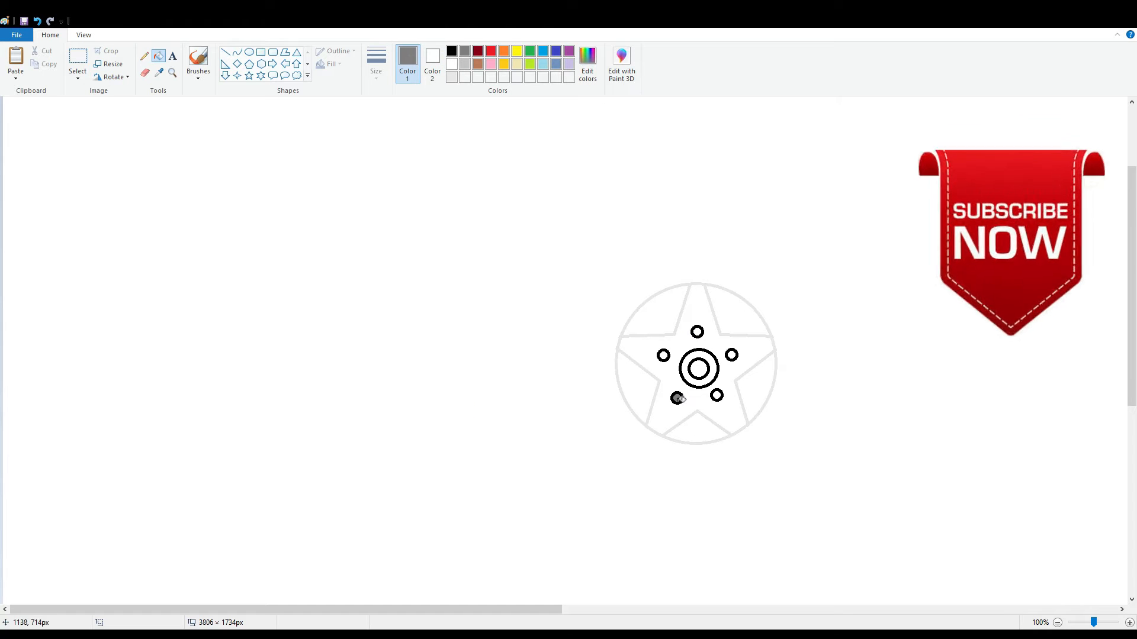
pyautogui.click(677, 398)
pyautogui.click(716, 395)
pyautogui.click(732, 355)
pyautogui.click(698, 332)
pyautogui.click(663, 356)
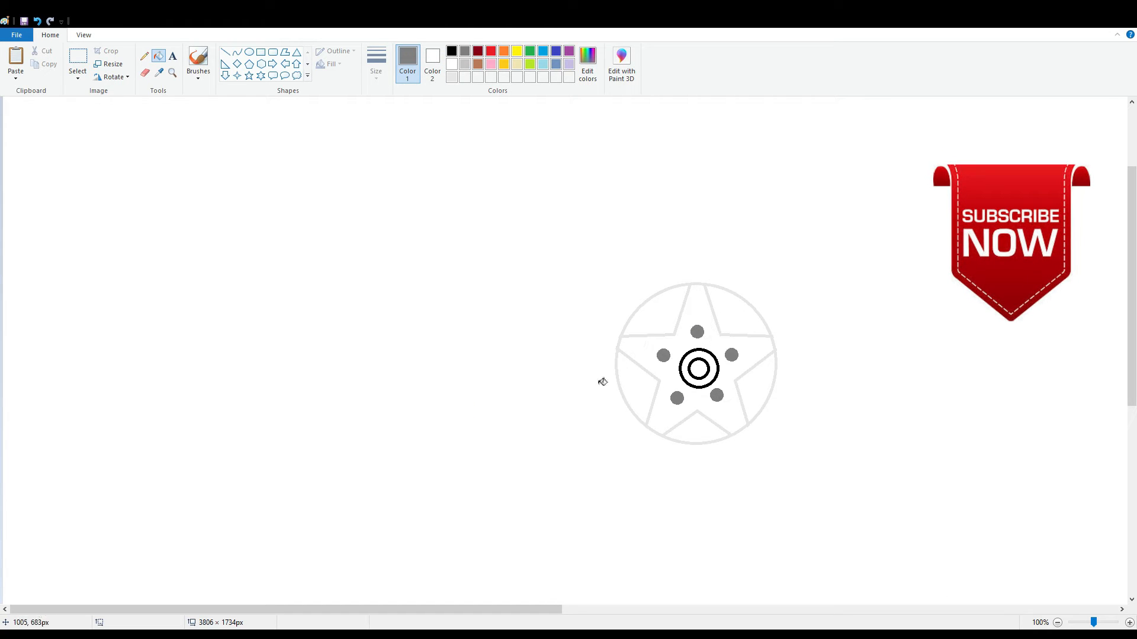
# Make the hub's inner circle solid dark gray and its surrounding ring and outline light gray.
pyautogui.click(698, 371)
pyautogui.click(708, 370)
pyautogui.click(452, 77)
pyautogui.click(713, 369)
pyautogui.click(718, 369)
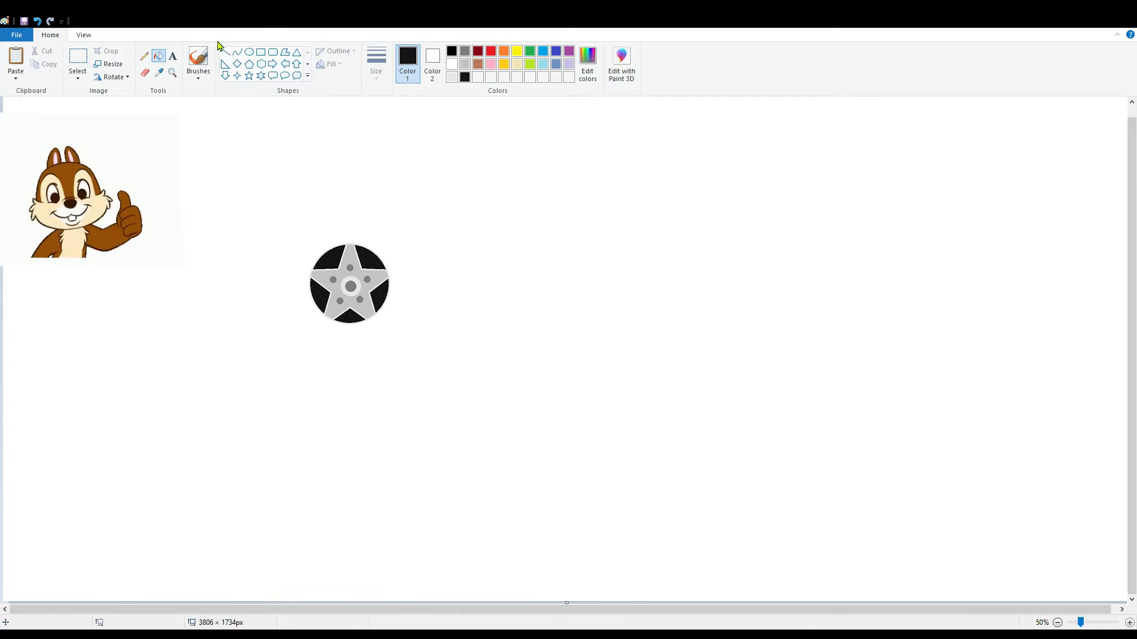
# Draw a larger circle around the rim for the tire.
pyautogui.moveTo(289, 230)
pyautogui.mouseDown()
pyautogui.moveTo(381, 323)
pyautogui.moveTo(367, 323)
pyautogui.mouseUp()
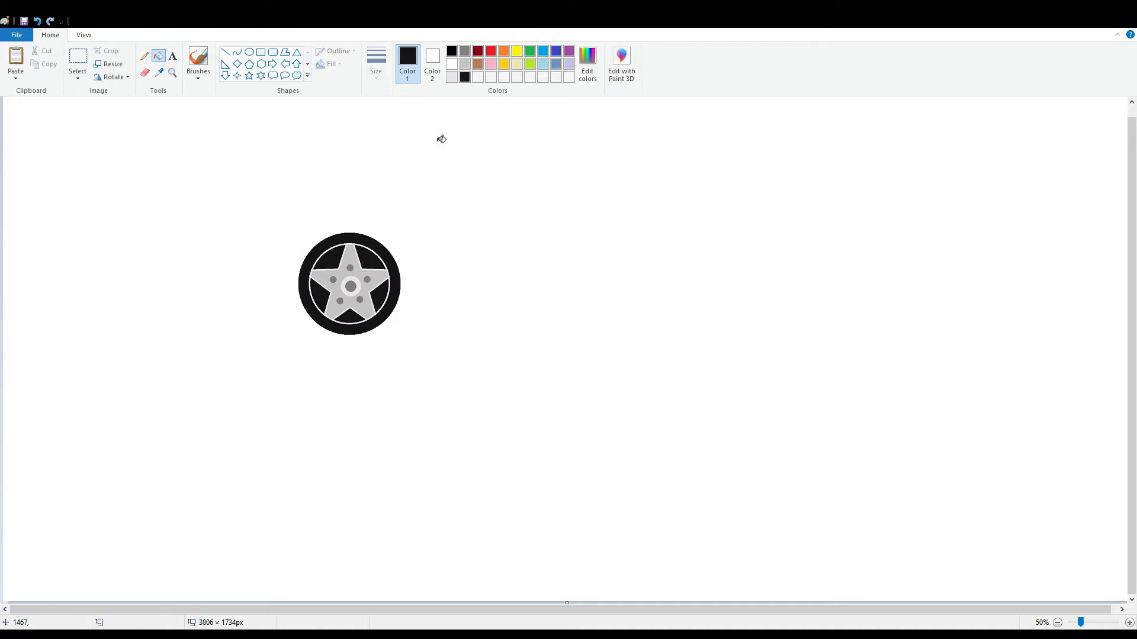
pyautogui.click(77, 59)
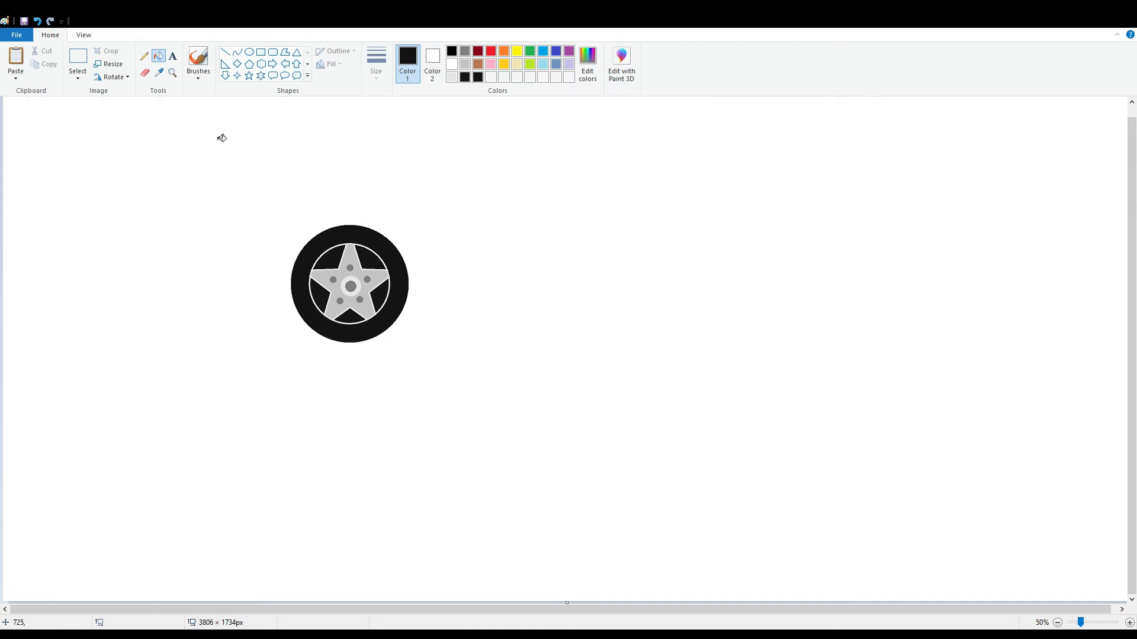
# Draw a black wheel-arch circle about 431 px wide around the tire and erase its lower half with white.
pyautogui.moveTo(274, 215); pyautogui.dragTo(407, 348)
pyautogui.moveTo(297, 249); pyautogui.dragTo(308, 248)
pyautogui.moveTo(419, 283); pyautogui.dragTo(414, 285)
pyautogui.moveTo(350, 216); pyautogui.dragTo(351, 221)
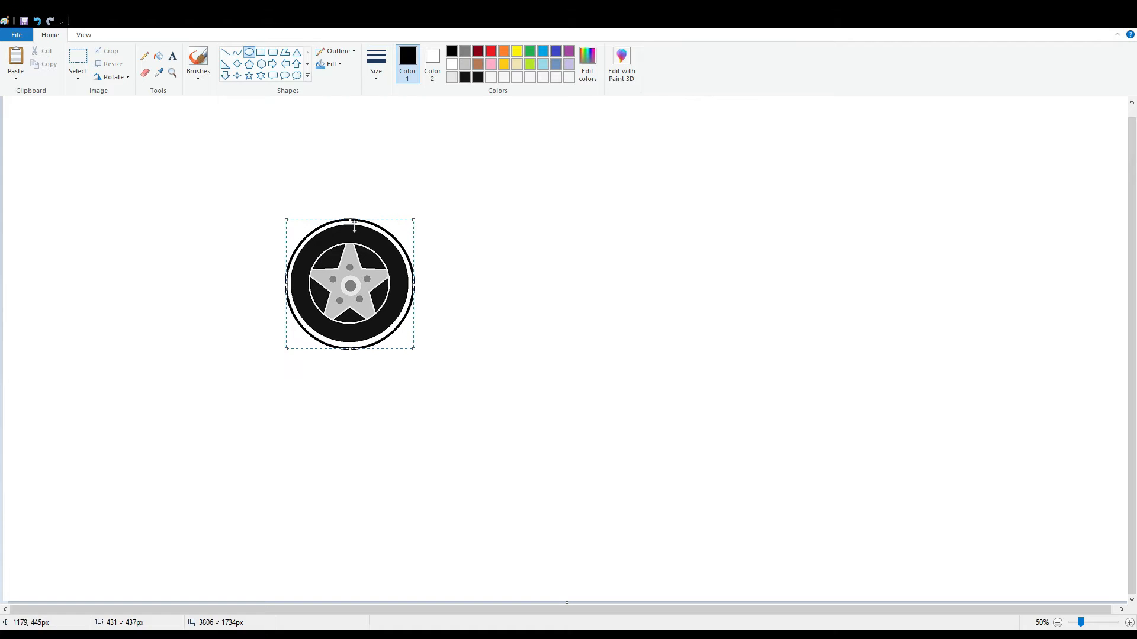
pyautogui.moveTo(350, 348); pyautogui.dragTo(350, 346)
pyautogui.moveTo(350, 220); pyautogui.dragTo(351, 226)
pyautogui.moveTo(415, 283); pyautogui.dragTo(418, 281)
pyautogui.click(261, 172)
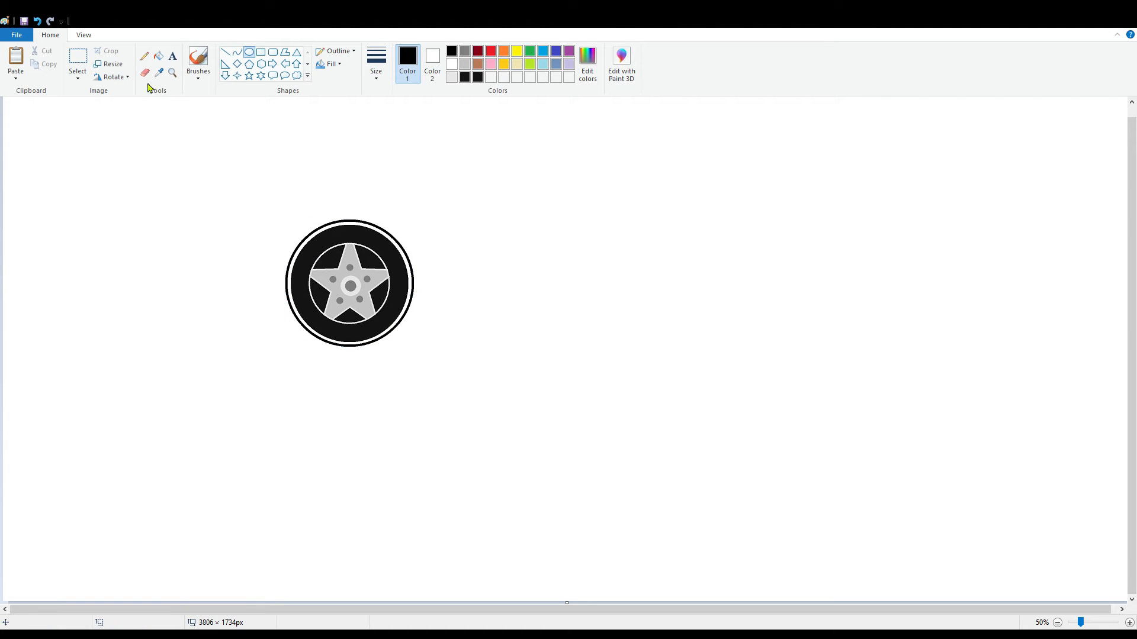
pyautogui.click(452, 64)
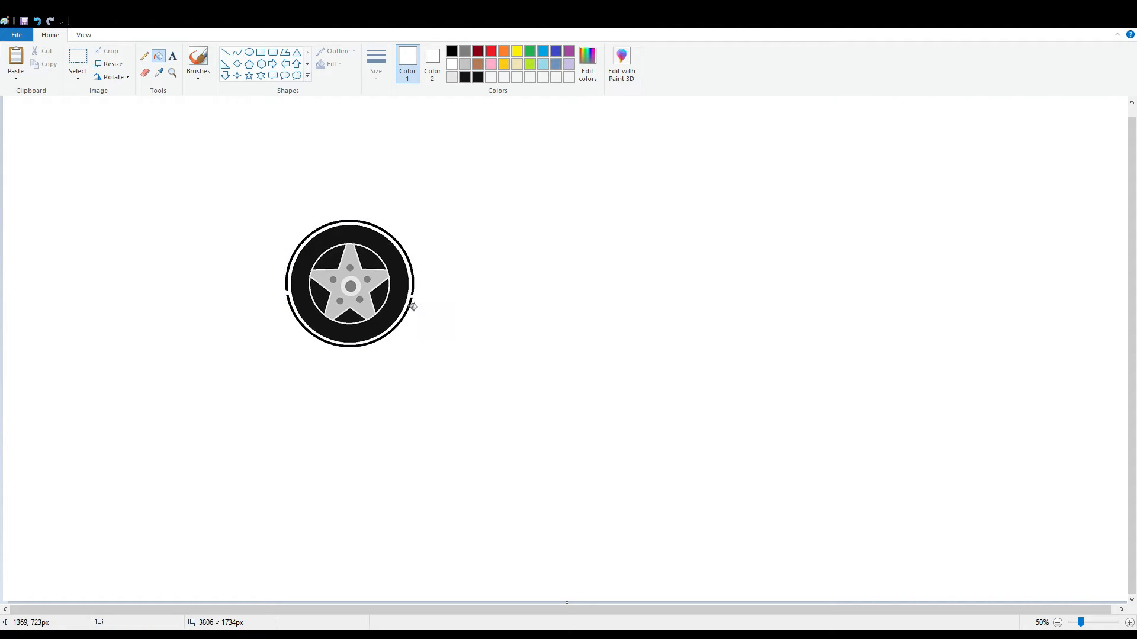
pyautogui.click(409, 306)
# Draw a thin black circle about 482 px wide, centered on the wheel, outside the wheel arch.
pyautogui.click(1096, 623)
pyautogui.moveTo(479, 613); pyautogui.dragTo(571, 613)
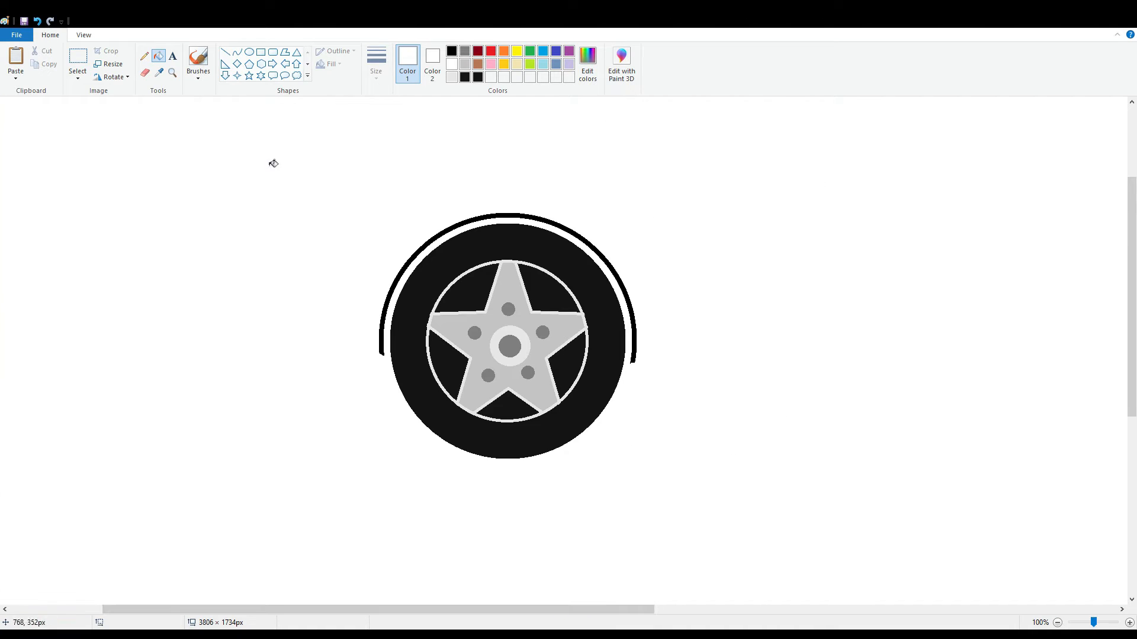
pyautogui.click(249, 53)
pyautogui.moveTo(360, 157); pyautogui.dragTo(513, 374)
pyautogui.click(453, 52)
pyautogui.hotkey('ctrl', 'z')
pyautogui.moveTo(381, 188); pyautogui.dragTo(671, 565)
pyautogui.moveTo(566, 403); pyautogui.dragTo(551, 413)
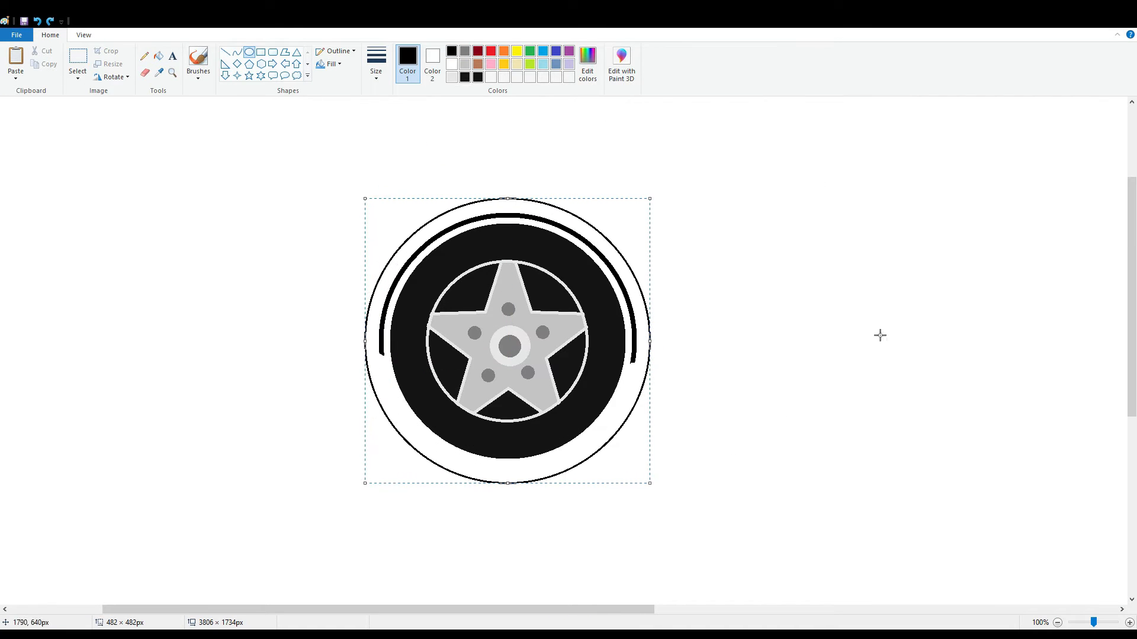
pyautogui.click(880, 335)
# Cut the thin outer circle and arch ends with white horizontal lines and erase the circle's lower half with white fill.
pyautogui.click(226, 53)
pyautogui.click(451, 64)
pyautogui.moveTo(628, 359); pyautogui.dragTo(653, 359)
pyautogui.click(158, 56)
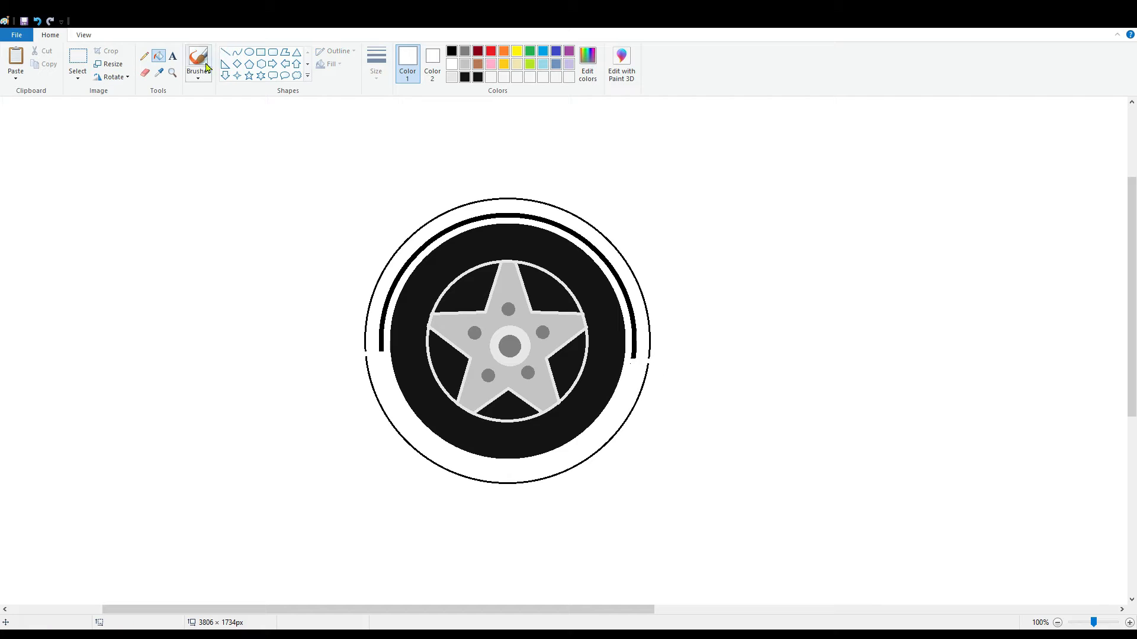
pyautogui.click(368, 364)
pyautogui.click(1057, 623)
pyautogui.click(226, 52)
pyautogui.moveTo(271, 287); pyautogui.dragTo(272, 294)
pyautogui.click(452, 51)
pyautogui.hotkey('ctrl', 'z')
pyautogui.click(376, 64)
pyautogui.click(398, 125)
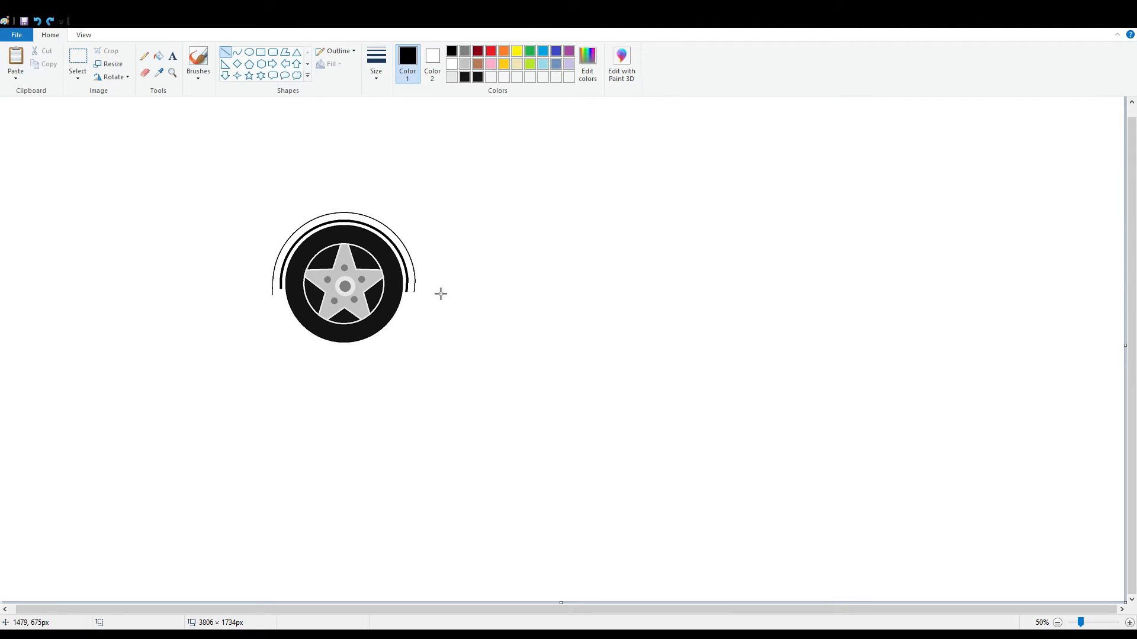
pyautogui.hotkey('ctrl', 'z')
pyautogui.hotkey('ctrl', 'z')
# Split the wheel and its arches in half and replace the right half with a horizontally flipped copy of the left half.
pyautogui.click(77, 56)
pyautogui.moveTo(255, 173); pyautogui.dragTo(351, 379)
pyautogui.moveTo(319, 322); pyautogui.dragTo(257, 320)
pyautogui.moveTo(338, 199); pyautogui.dragTo(455, 431)
pyautogui.moveTo(422, 325); pyautogui.dragTo(370, 294)
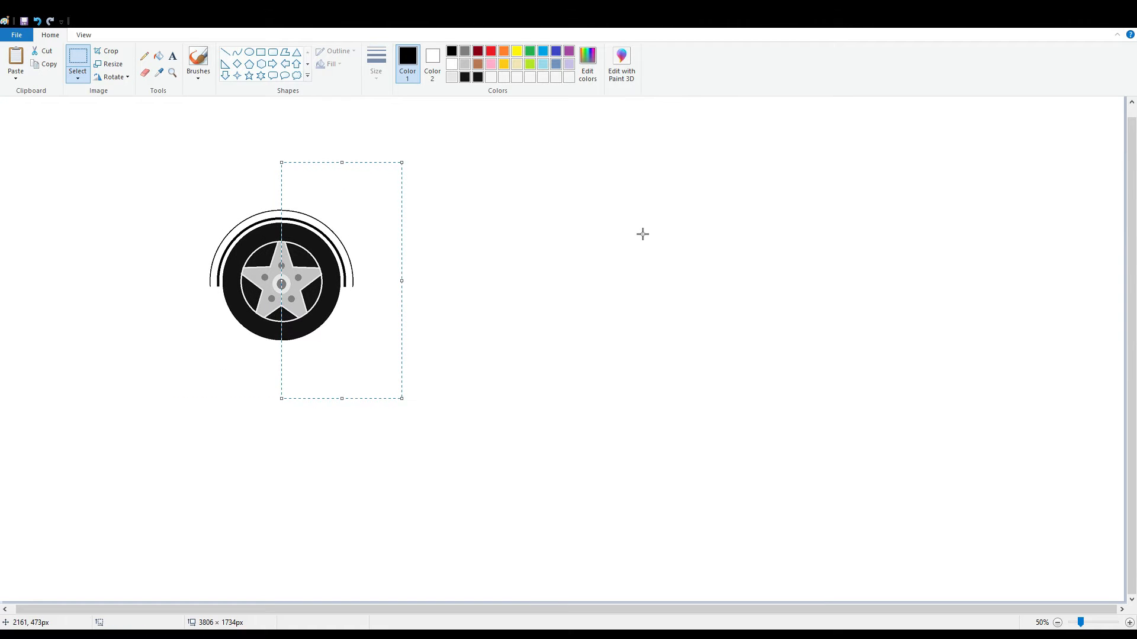
pyautogui.press('Delete')
pyautogui.click(45, 64)
pyautogui.moveTo(150, 190); pyautogui.dragTo(401, 283)
pyautogui.click(15, 57)
pyautogui.click(112, 77)
pyautogui.click(126, 144)
# Paste a copy of the complete wheel with its arches to the right of the original and flip it horizontally.
pyautogui.moveTo(150, 135); pyautogui.dragTo(422, 383)
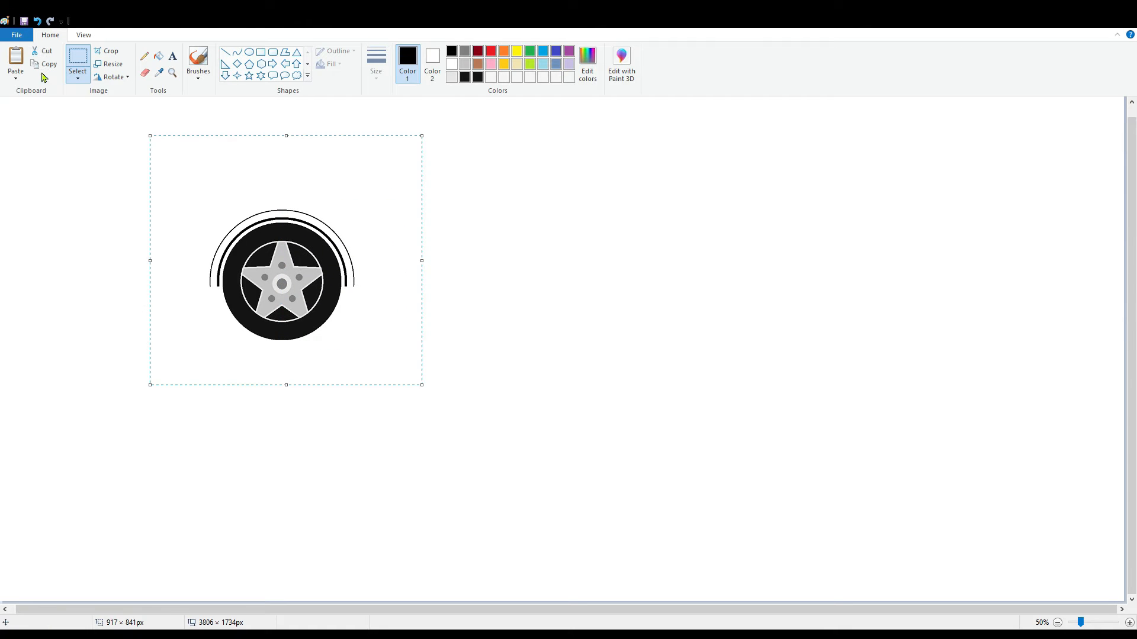
pyautogui.click(15, 57)
pyautogui.moveTo(127, 219); pyautogui.dragTo(596, 248)
pyautogui.click(112, 77)
pyautogui.click(127, 145)
pyautogui.click(168, 455)
# Draw a thick black horizontal ground line across nearly the full canvas width below both wheels.
pyautogui.click(226, 52)
pyautogui.moveTo(150, 452); pyautogui.dragTo(968, 541)
pyautogui.hotkey('ctrl', '+')
pyautogui.hotkey('ctrl', '+')
pyautogui.hotkey('ctrl', '+')
pyautogui.hotkey('ctrl', '+')
pyautogui.hotkey('ctrl', '+')
pyautogui.hotkey('ctrl', '+')
pyautogui.hotkey('ctrl', '+')
pyautogui.hotkey('ctrl', '+')
pyautogui.hotkey('ctrl', '+')
pyautogui.hotkey('ctrl', '+')
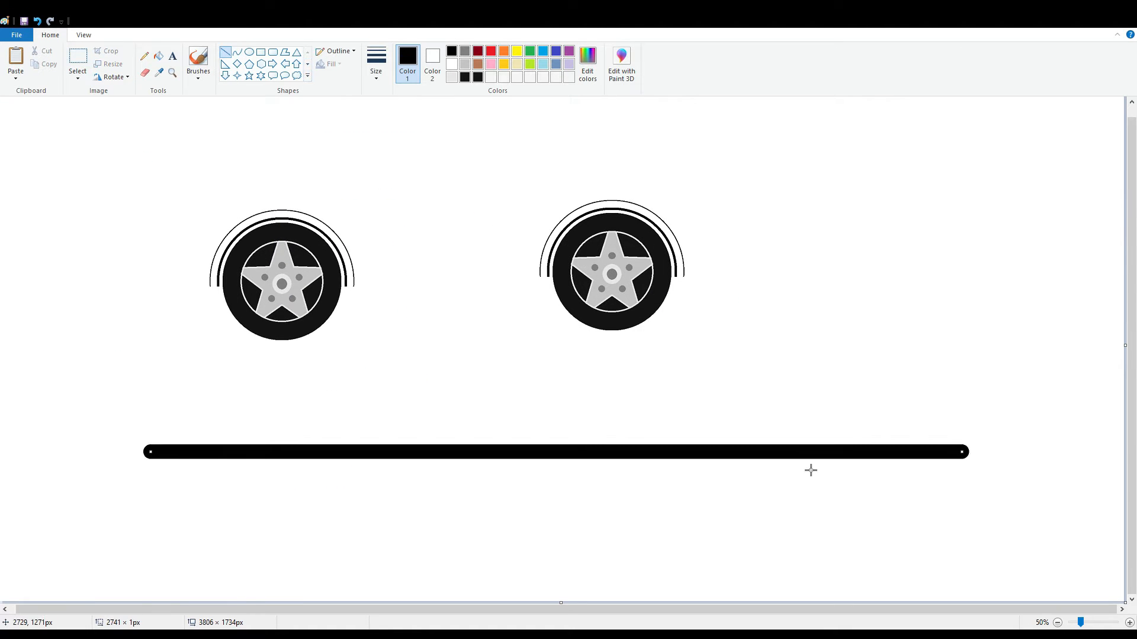
pyautogui.hotkey('ctrl', '-')
pyautogui.hotkey('ctrl', '-')
pyautogui.hotkey('ctrl', '-')
pyautogui.hotkey('ctrl', '-')
pyautogui.hotkey('ctrl', '-')
pyautogui.hotkey('ctrl', 'z')
pyautogui.moveTo(94, 476); pyautogui.dragTo(1067, 477)
pyautogui.moveTo(1041, 485)
pyautogui.mouseDown()
pyautogui.moveTo(1054, 528)
pyautogui.moveTo(1041, 516)
pyautogui.mouseUp()
pyautogui.click(1012, 427)
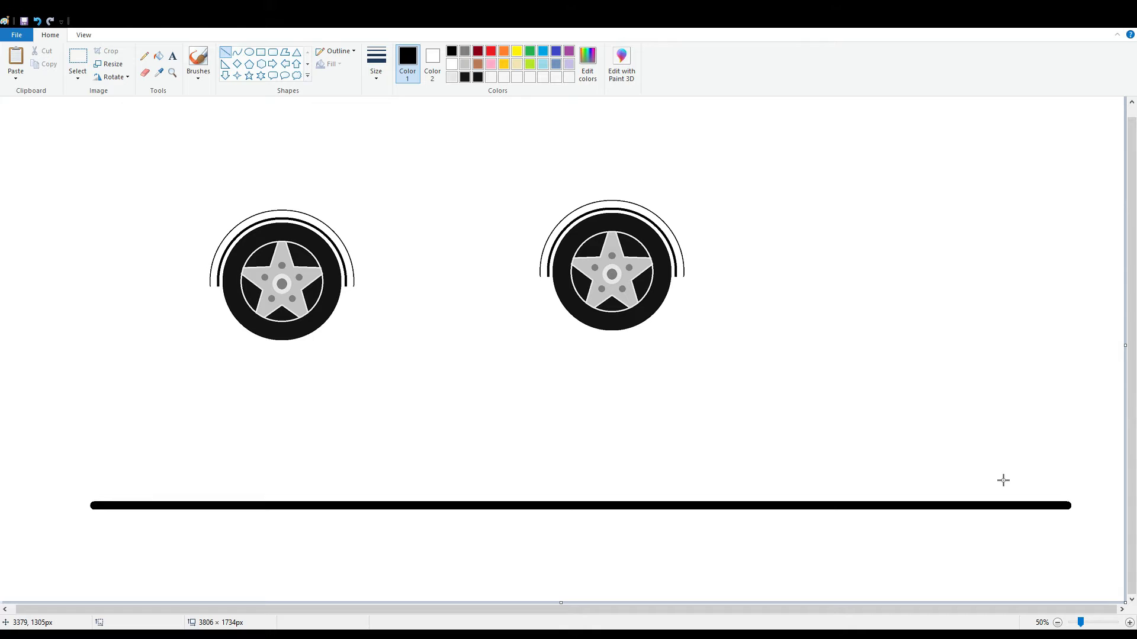
# Move the left wheel with its arches down so it rests on the ground line.
pyautogui.click(78, 58)
pyautogui.moveTo(381, 350); pyautogui.dragTo(169, 200)
pyautogui.moveTo(285, 278); pyautogui.dragTo(348, 439)
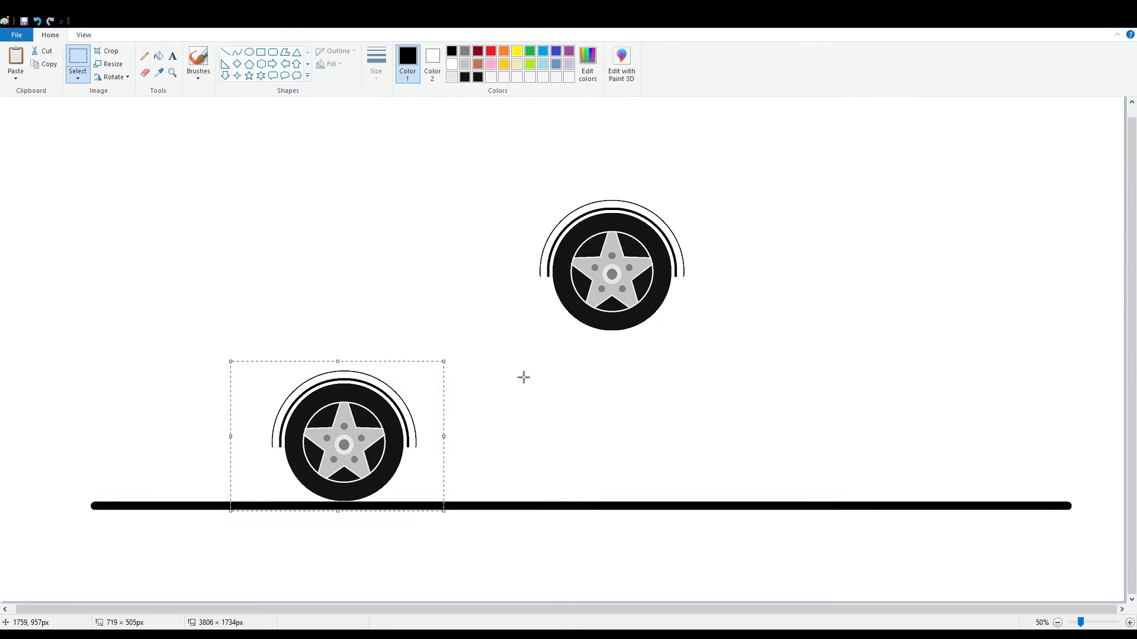
# Move the second wheel onto the ground line level with the first and shift it farther right to lengthen the wheelbase.
pyautogui.moveTo(610, 272); pyautogui.dragTo(649, 445)
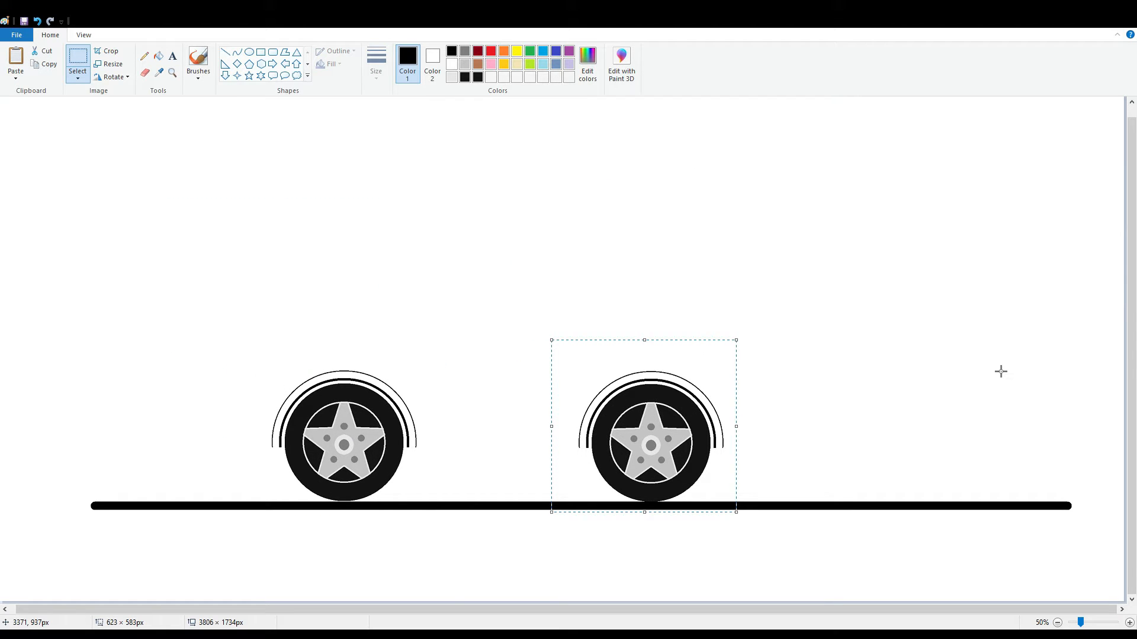
pyautogui.press('Up')
pyautogui.press('Right')
pyautogui.press('Right')
pyautogui.press('Right')
pyautogui.press('Right')
pyautogui.press('Right')
pyautogui.press('Right')
pyautogui.press('Right')
pyautogui.press('Right')
pyautogui.press('Right')
pyautogui.press('Right')
pyautogui.press('Right')
pyautogui.press('Right')
pyautogui.press('Right')
pyautogui.press('Right')
pyautogui.press('Right')
pyautogui.press('Right')
pyautogui.press('Right')
pyautogui.press('Right')
pyautogui.press('Right')
pyautogui.press('Right')
pyautogui.click(1001, 371)
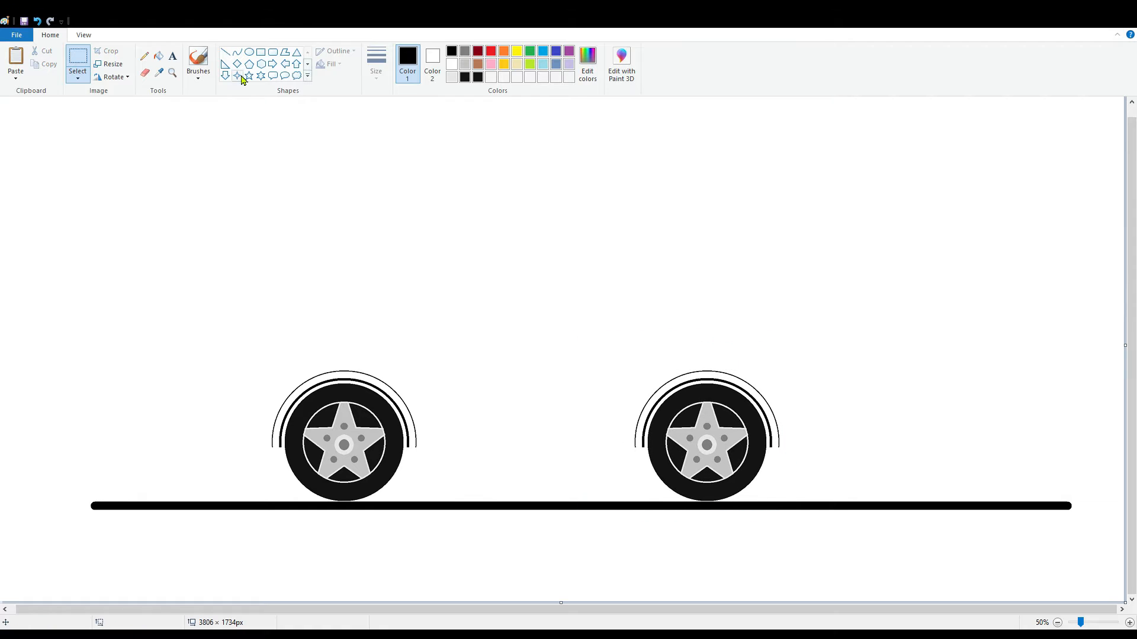
# Draw a black horizontal sill line between the wheels, joining the lower ends of the two inner arches.
pyautogui.click(225, 52)
pyautogui.moveTo(407, 446)
pyautogui.mouseDown()
pyautogui.moveTo(517, 482)
pyautogui.moveTo(644, 446)
pyautogui.mouseUp()
pyautogui.click(376, 64)
pyautogui.click(422, 168)
pyautogui.click(606, 331)
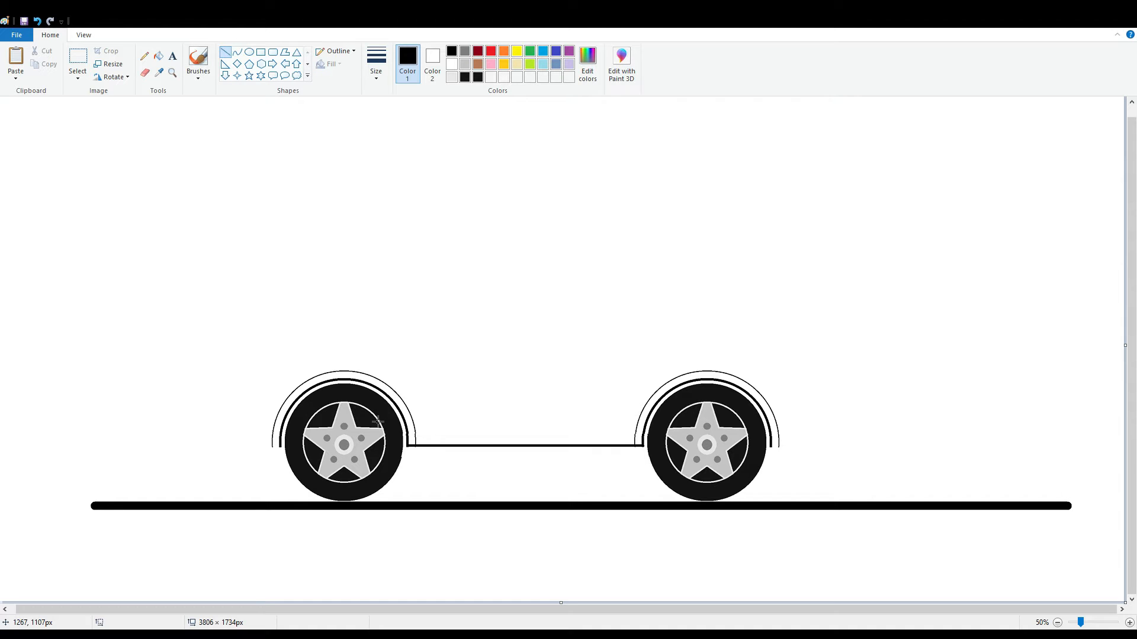
# Draw a curved black bumper line rising from the outer lower end of the left wheel arch.
pyautogui.moveTo(246, 439)
pyautogui.mouseDown()
pyautogui.moveTo(267, 399)
pyautogui.moveTo(263, 415)
pyautogui.mouseUp()
pyautogui.moveTo(280, 421); pyautogui.dragTo(272, 421)
pyautogui.click(171, 249)
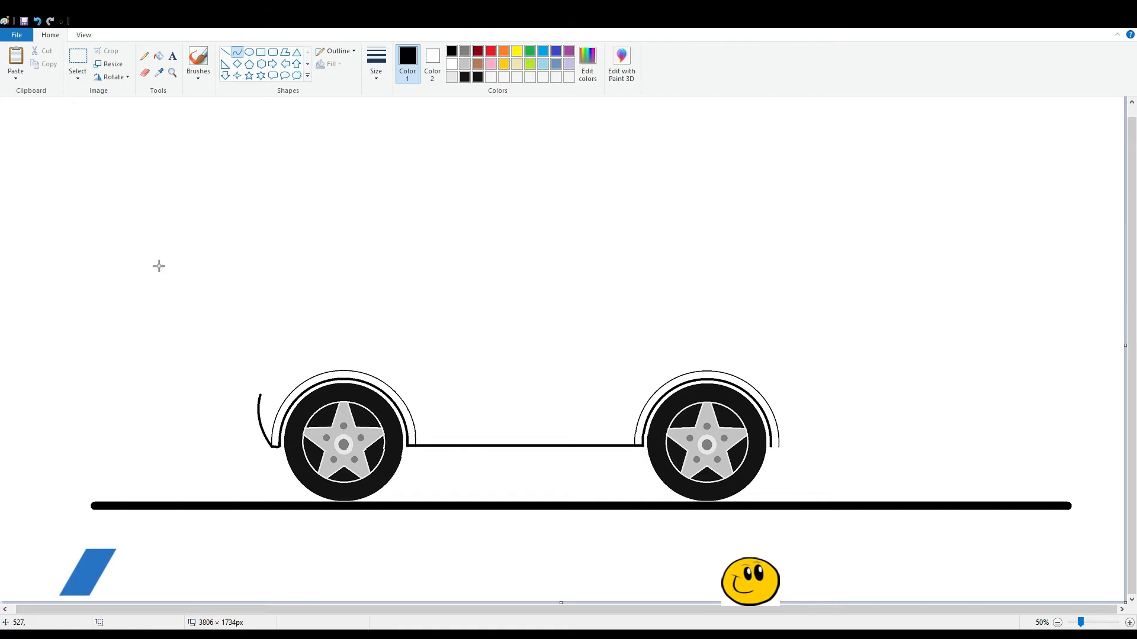
# Join the bumper line's lower end to the left inner arch with a small downward-rounded curve.
pyautogui.scroll(1, 270, 416)
pyautogui.moveTo(541, 416)
pyautogui.mouseDown()
pyautogui.moveTo(561, 434)
pyautogui.moveTo(557, 416)
pyautogui.mouseUp()
pyautogui.click(563, 437)
pyautogui.click(563, 437)
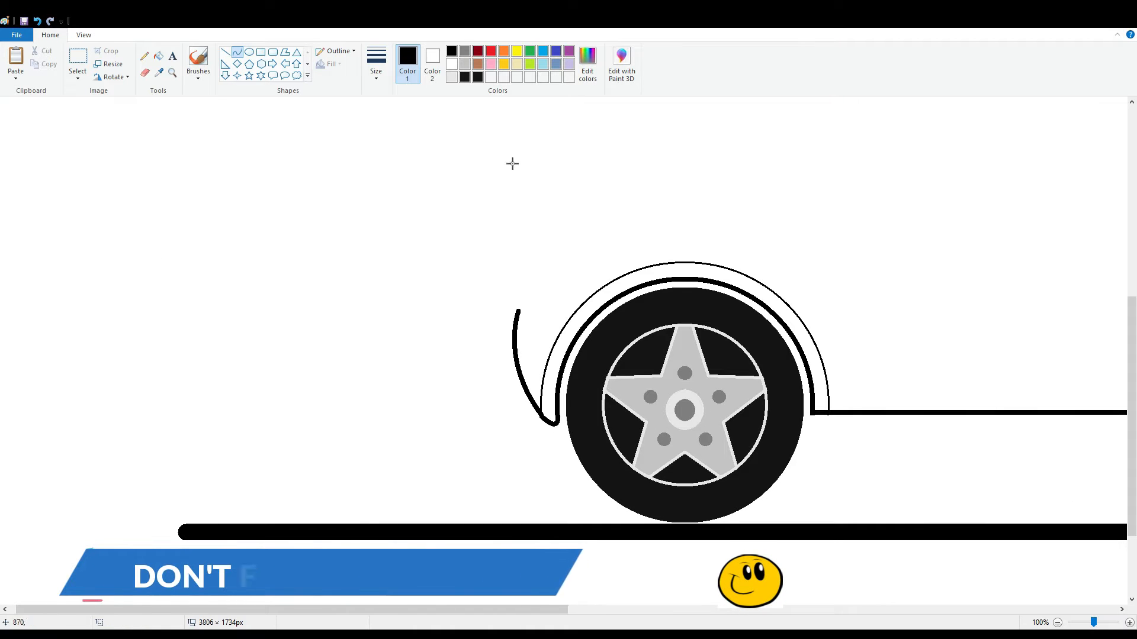
# Draw a curve about 145 × 186 px extending the bumper line's top upward and right toward the hood.
pyautogui.moveTo(517, 310)
pyautogui.mouseDown()
pyautogui.moveTo(621, 215)
pyautogui.moveTo(604, 199)
pyautogui.mouseUp()
pyautogui.click(542, 226)
pyautogui.click(542, 226)
pyautogui.moveTo(518, 255); pyautogui.dragTo(520, 256)
pyautogui.moveTo(562, 198); pyautogui.dragTo(562, 201)
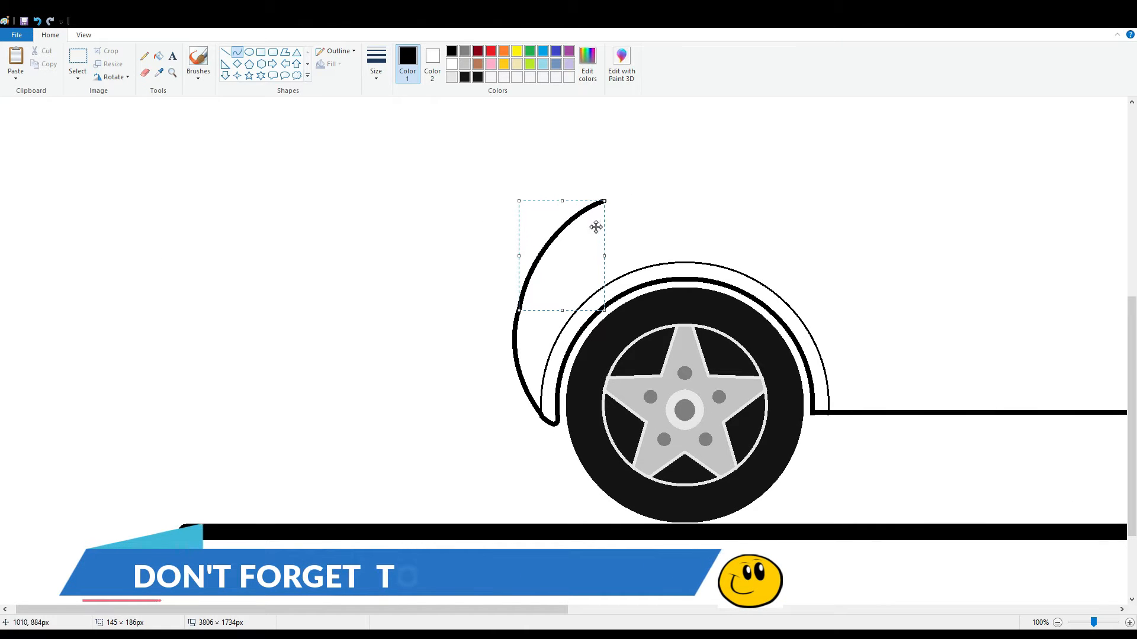
# Finish bending the upper front curve and draw the headlight's front edge rising from its upper end.
pyautogui.moveTo(604, 255); pyautogui.dragTo(585, 256)
pyautogui.scroll(2, 598, 272)
pyautogui.click(713, 325)
pyautogui.moveTo(584, 328)
pyautogui.mouseDown()
pyautogui.moveTo(616, 309)
pyautogui.moveTo(652, 263)
pyautogui.mouseUp()
pyautogui.moveTo(625, 280)
pyautogui.mouseDown()
pyautogui.moveTo(621, 270)
pyautogui.moveTo(872, 249)
pyautogui.moveTo(731, 253)
pyautogui.moveTo(836, 223)
pyautogui.mouseUp()
pyautogui.hotkey('ctrl', 'z')
pyautogui.moveTo(681, 256); pyautogui.dragTo(653, 243)
pyautogui.click(738, 264)
pyautogui.moveTo(744, 223); pyautogui.dragTo(743, 245)
pyautogui.moveTo(725, 262)
pyautogui.mouseDown()
pyautogui.moveTo(708, 261)
pyautogui.moveTo(718, 261)
pyautogui.mouseUp()
pyautogui.click(703, 351)
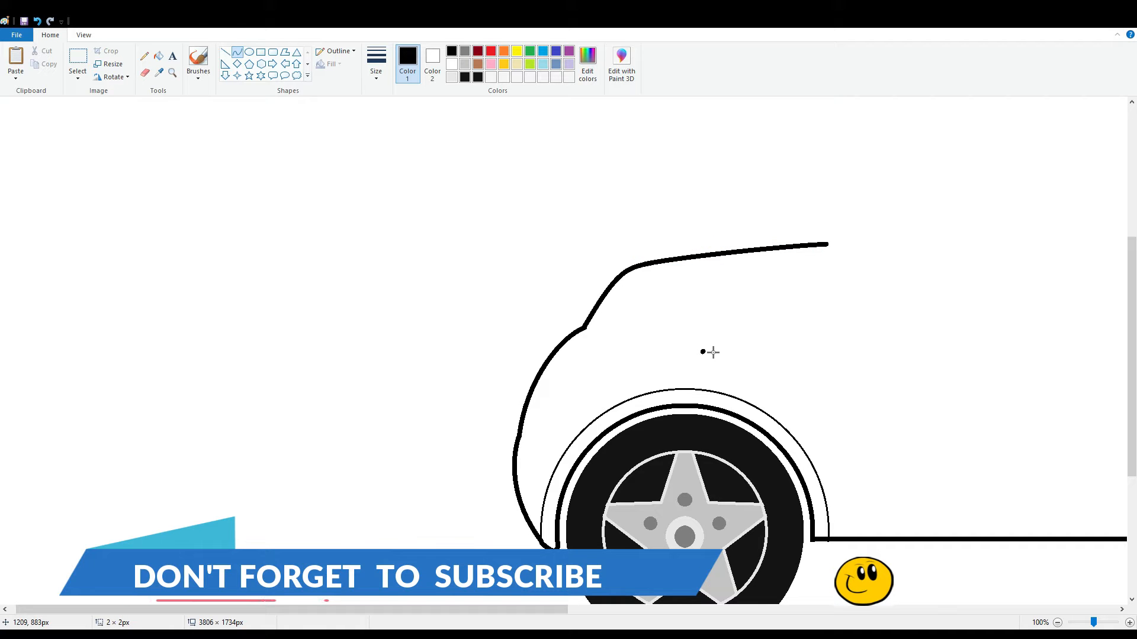
pyautogui.hotkey('ctrl', 'z')
pyautogui.moveTo(584, 327); pyautogui.dragTo(666, 275)
pyautogui.moveTo(669, 302)
pyautogui.mouseDown()
pyautogui.moveTo(675, 322)
pyautogui.moveTo(685, 293)
pyautogui.mouseUp()
pyautogui.moveTo(666, 274)
pyautogui.mouseDown()
pyautogui.moveTo(624, 273)
pyautogui.moveTo(653, 263)
pyautogui.mouseUp()
pyautogui.scroll(-1, 812, 289)
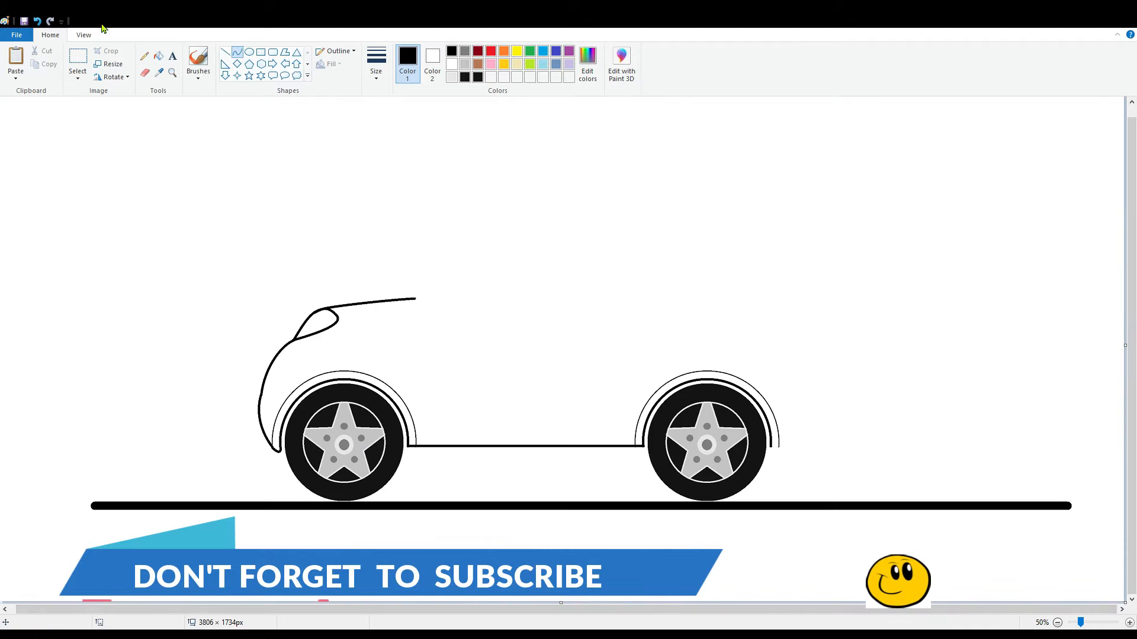
pyautogui.hotkey('ctrl', 'z')
pyautogui.hotkey('ctrl', 'z')
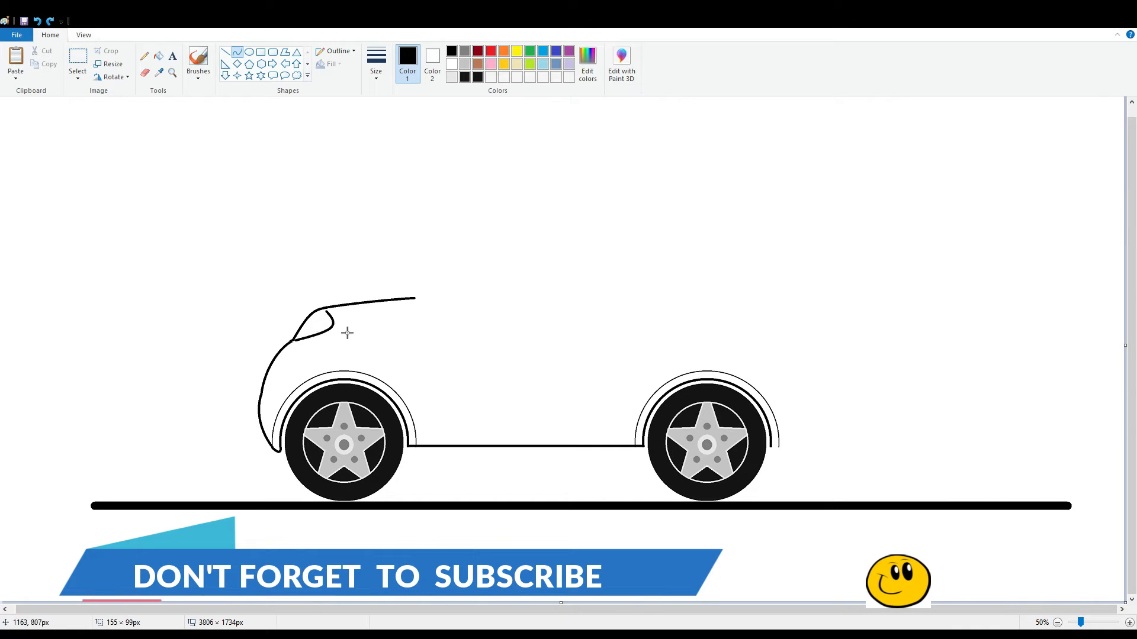
pyautogui.click(347, 333)
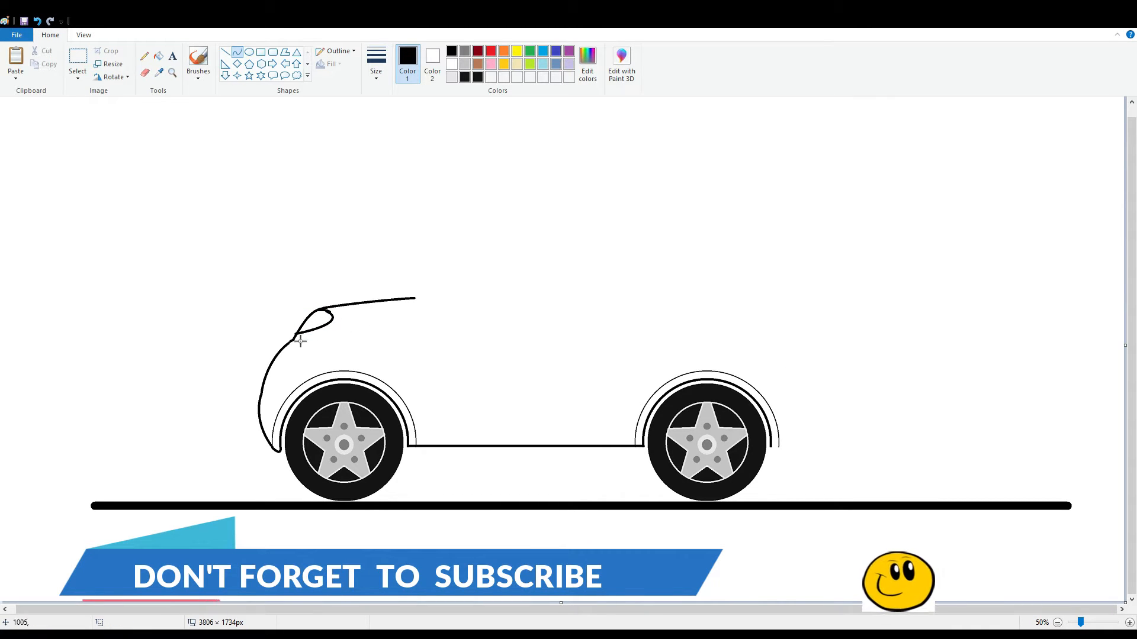
pyautogui.click(144, 72)
pyautogui.hotkey('ctrl', 'z')
pyautogui.hotkey('ctrl', 'z')
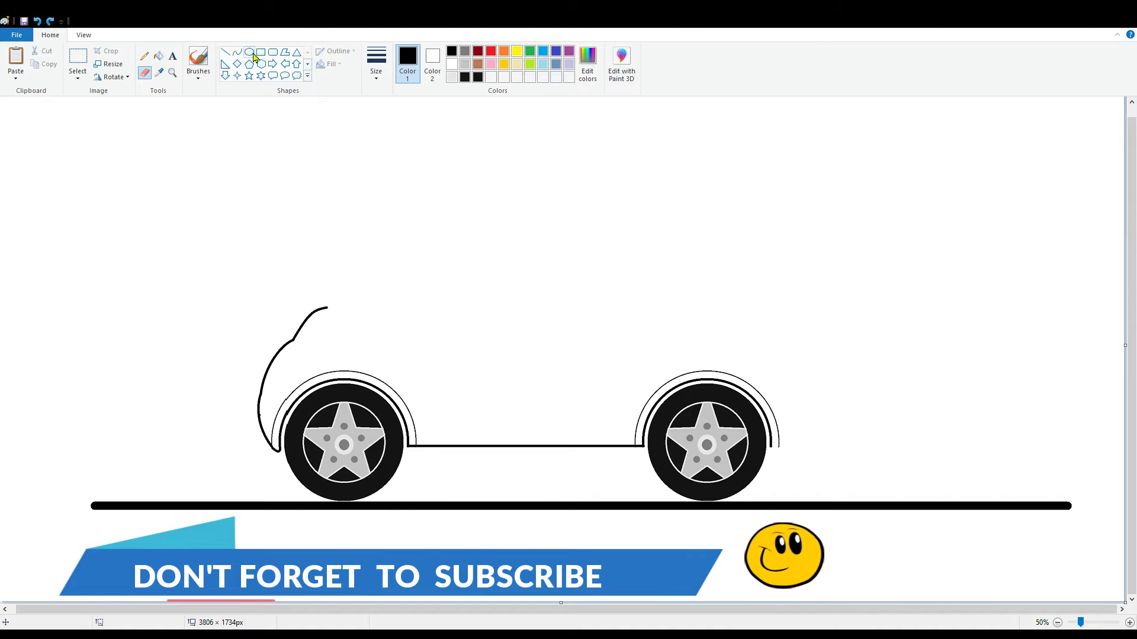
# Draw the headlight's rounded rear edge about 169 × 105 px and a gently curved hood line running back from it.
pyautogui.click(237, 52)
pyautogui.scroll(1, 367, 279)
pyautogui.scroll(-2, 533, 284)
pyautogui.moveTo(652, 263)
pyautogui.mouseDown()
pyautogui.moveTo(632, 335)
pyautogui.moveTo(585, 326)
pyautogui.mouseUp()
pyautogui.moveTo(639, 301)
pyautogui.mouseDown()
pyautogui.moveTo(689, 304)
pyautogui.moveTo(682, 312)
pyautogui.mouseUp()
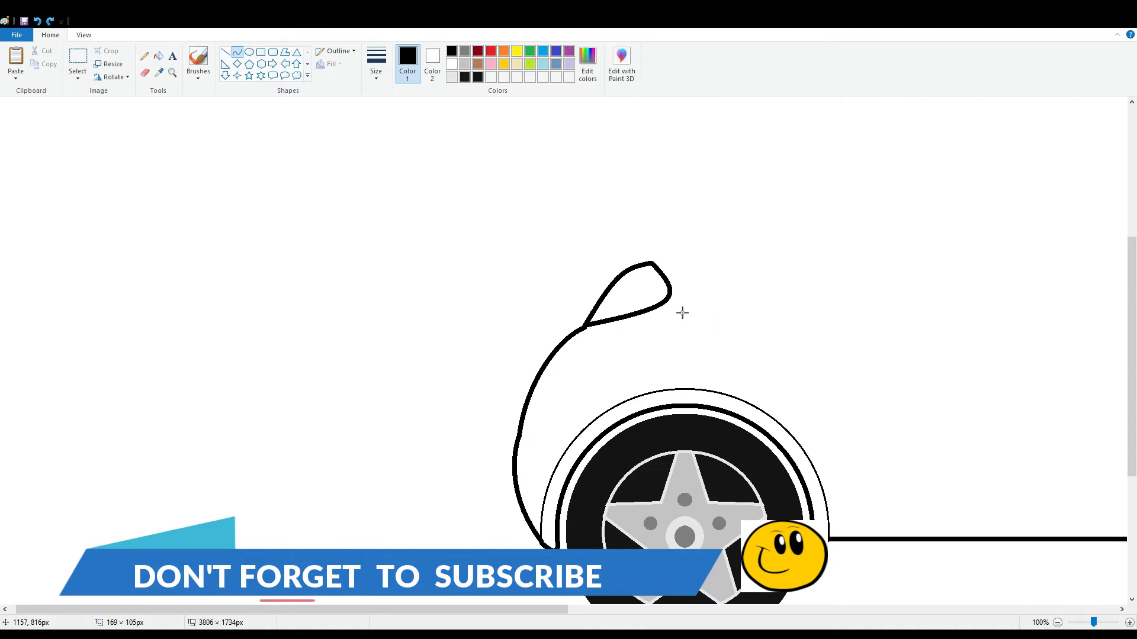
pyautogui.moveTo(652, 264); pyautogui.dragTo(830, 235)
pyautogui.moveTo(705, 266); pyautogui.dragTo(748, 239)
# Draw a windshield curve rising from the hood's rear end and a nearly flat roof line ending above the right wheel.
pyautogui.click(238, 53)
pyautogui.scroll(-1, 439, 185)
pyautogui.moveTo(417, 294); pyautogui.dragTo(543, 203)
pyautogui.moveTo(499, 233)
pyautogui.mouseDown()
pyautogui.moveTo(519, 201)
pyautogui.moveTo(570, 203)
pyautogui.moveTo(776, 258)
pyautogui.moveTo(758, 205)
pyautogui.moveTo(797, 372)
pyautogui.mouseUp()
# Draw the rear body curve from the roof's rear end down to beside the right wheel arch.
pyautogui.moveTo(780, 260); pyautogui.dragTo(792, 241)
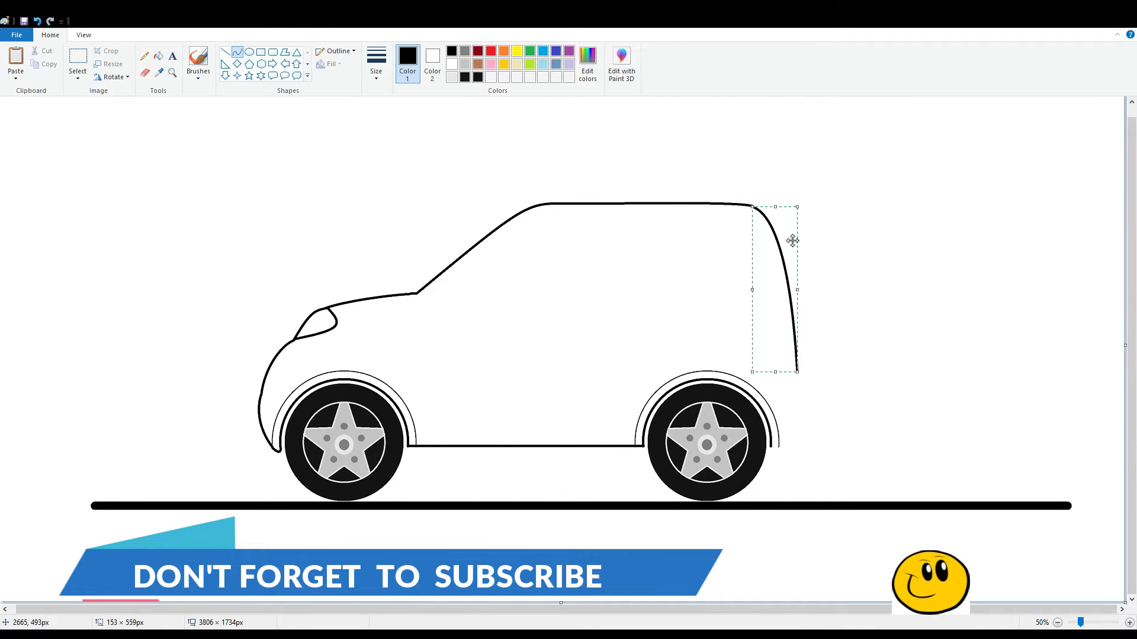
pyautogui.click(39, 22)
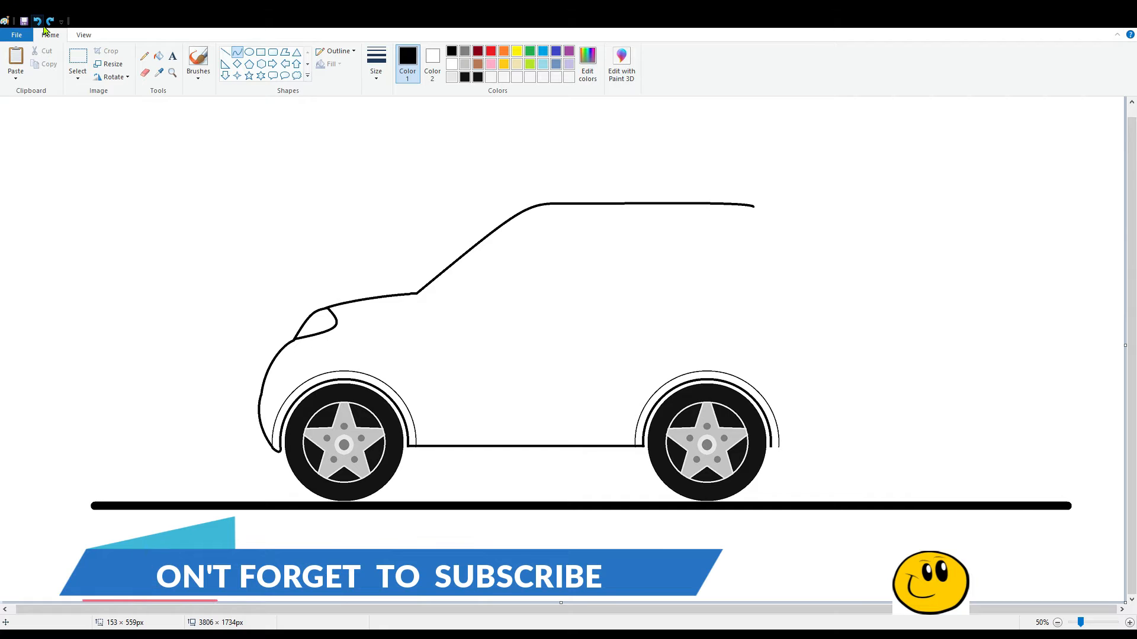
pyautogui.moveTo(753, 207); pyautogui.dragTo(794, 391)
pyautogui.moveTo(777, 255); pyautogui.dragTo(773, 218)
pyautogui.click(775, 218)
pyautogui.click(875, 313)
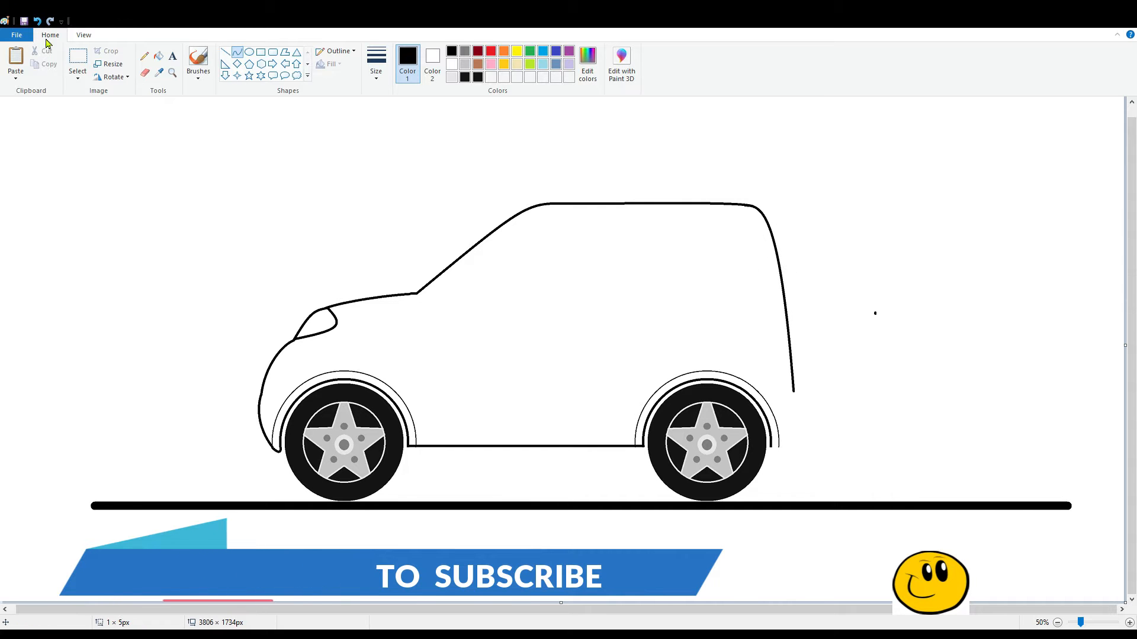
pyautogui.click(38, 22)
# Try a rear bumper curve running down from the rear body line's lower end beside the right wheel.
pyautogui.moveTo(791, 390); pyautogui.dragTo(803, 446)
pyautogui.moveTo(801, 415)
pyautogui.mouseDown()
pyautogui.moveTo(798, 456)
pyautogui.moveTo(797, 445)
pyautogui.mouseUp()
pyautogui.click(803, 431)
pyautogui.click(503, 201)
# Clean up the overlapping strokes where the rear body line meets the bumper, using an enlarged eraser.
pyautogui.click(78, 58)
pyautogui.moveTo(774, 363); pyautogui.dragTo(791, 396)
pyautogui.press('Delete')
pyautogui.click(144, 73)
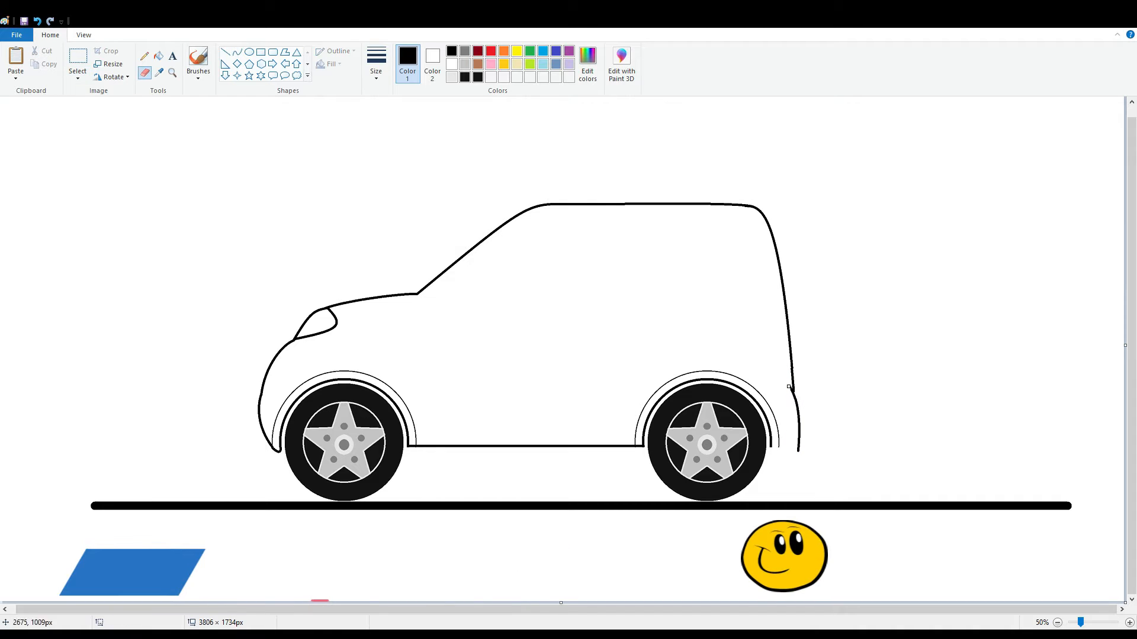
pyautogui.click(376, 64)
pyautogui.click(409, 172)
pyautogui.press('ctrl+KP_Add')
pyautogui.press('ctrl+KP_Add')
pyautogui.press('ctrl+KP_Add')
pyautogui.press('ctrl+KP_Add')
pyautogui.press('ctrl+KP_Add')
pyautogui.press('ctrl+KP_Add')
pyautogui.press('ctrl+KP_Add')
pyautogui.press('ctrl+KP_Add')
pyautogui.press('ctrl+KP_Add')
pyautogui.press('ctrl+KP_Add')
pyautogui.press('ctrl+KP_Add')
pyautogui.press('ctrl+KP_Add')
pyautogui.press('ctrl+KP_Add')
pyautogui.press('ctrl+KP_Add')
pyautogui.press('ctrl+KP_Add')
pyautogui.press('ctrl+KP_Add')
pyautogui.press('ctrl+KP_Add')
pyautogui.press('ctrl+KP_Add')
pyautogui.press('ctrl+KP_Add')
pyautogui.press('ctrl+KP_Add')
pyautogui.scroll(1, 906, 137)
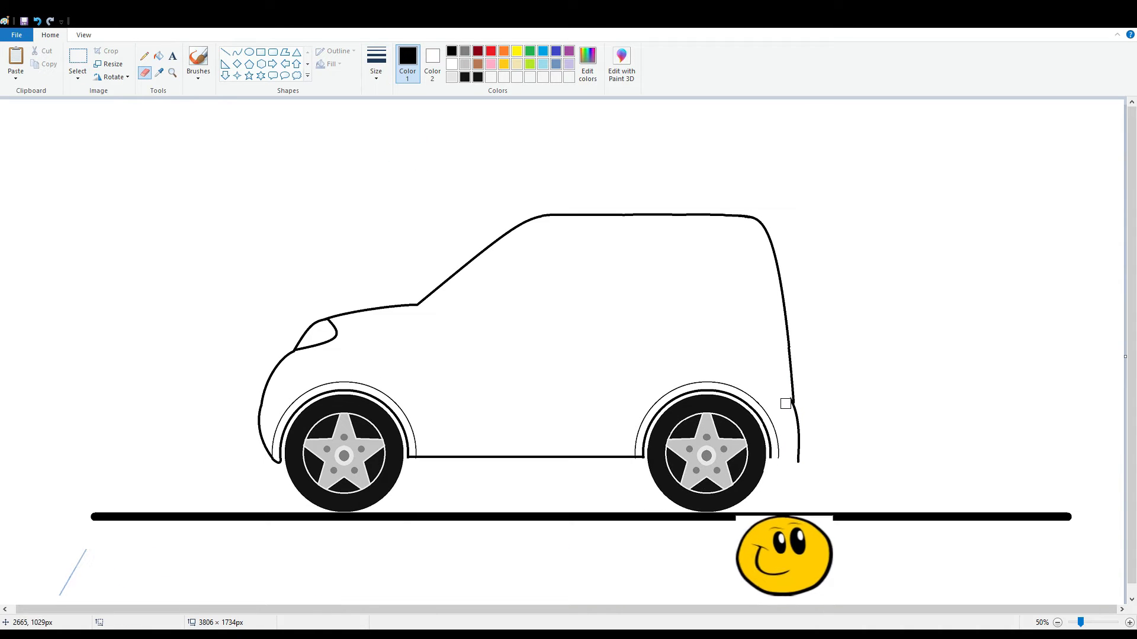
# Draw a rear bumper curve about 49 × 159 px below the rear body line and round its lower end into the right arch.
pyautogui.click(236, 52)
pyautogui.moveTo(788, 404)
pyautogui.mouseDown()
pyautogui.moveTo(797, 460)
pyautogui.moveTo(806, 448)
pyautogui.mouseUp()
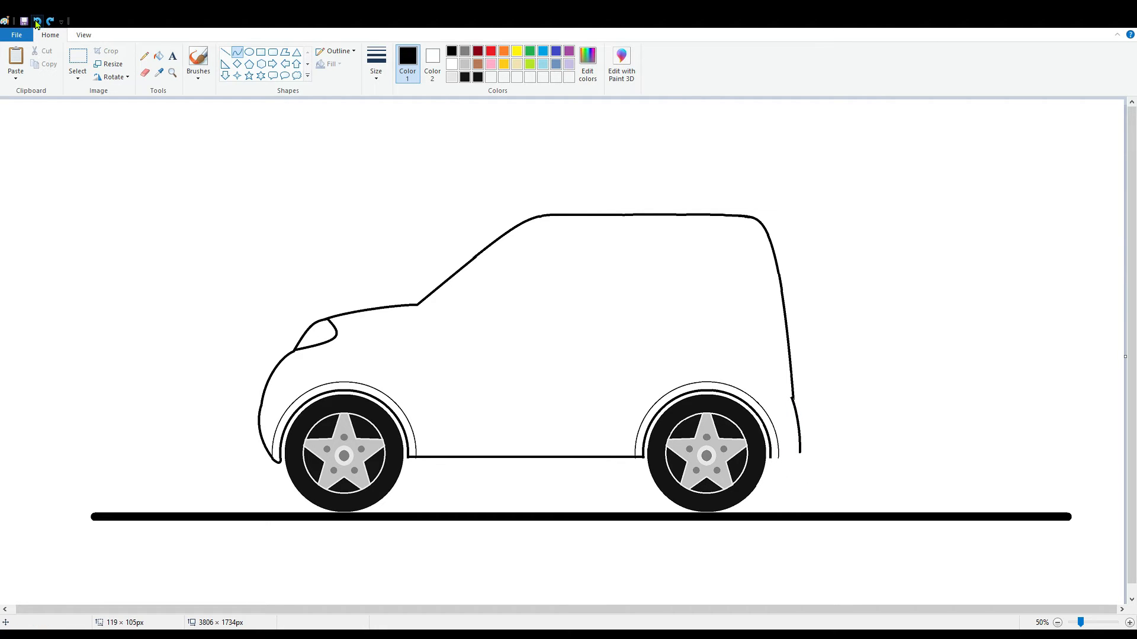
pyautogui.moveTo(791, 398); pyautogui.dragTo(809, 444)
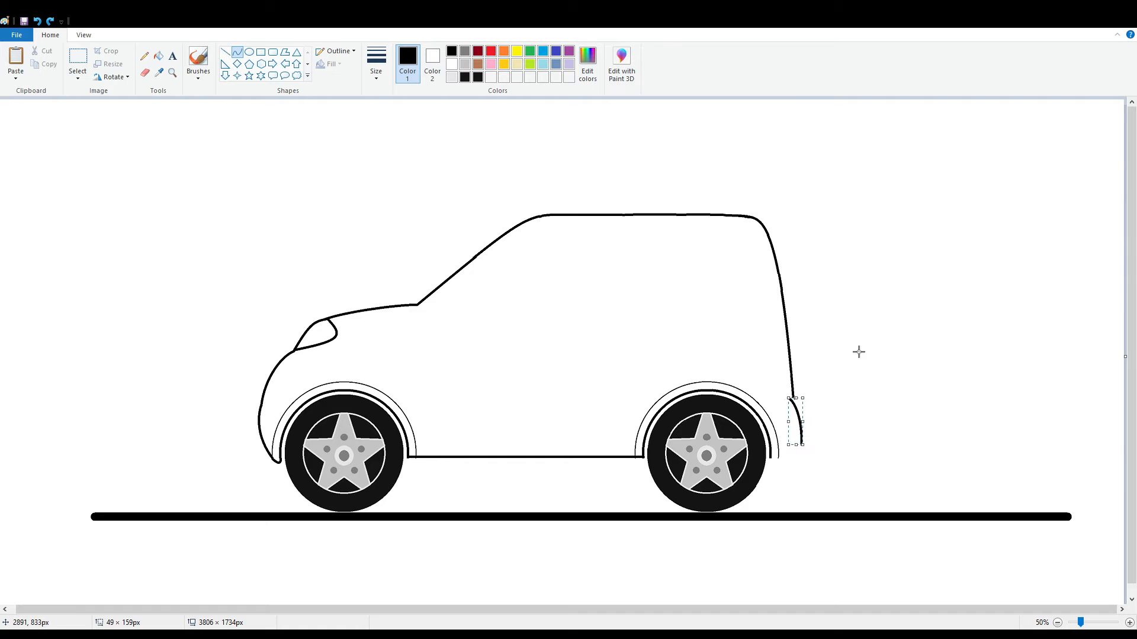
pyautogui.click(855, 420)
pyautogui.scroll(1, 852, 610)
pyautogui.moveTo(859, 611); pyautogui.dragTo(993, 611)
pyautogui.moveTo(712, 410)
pyautogui.mouseDown()
pyautogui.moveTo(655, 436)
pyautogui.moveTo(711, 427)
pyautogui.moveTo(680, 456)
pyautogui.moveTo(703, 442)
pyautogui.mouseUp()
pyautogui.click(805, 421)
pyautogui.scroll(3, 795, 419)
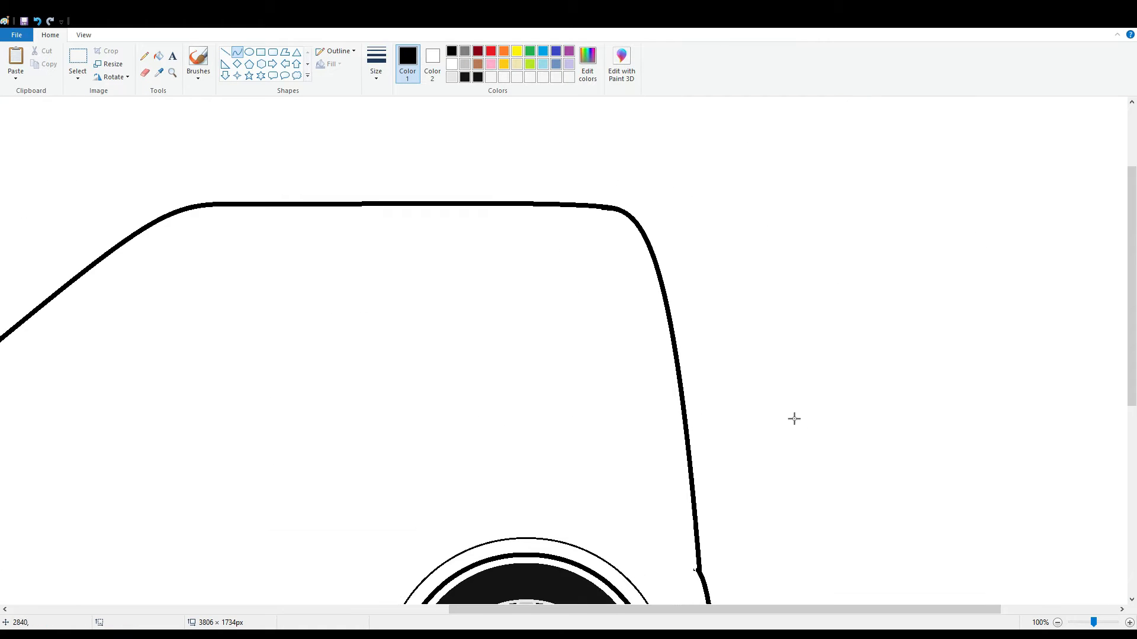
# Draw a thinner line parallel to the windshield on its inner side and close both ends against the body outline.
pyautogui.click(1058, 622)
pyautogui.click(376, 64)
pyautogui.click(404, 123)
pyautogui.moveTo(426, 294)
pyautogui.mouseDown()
pyautogui.moveTo(518, 221)
pyautogui.moveTo(444, 276)
pyautogui.mouseUp()
pyautogui.click(377, 64)
pyautogui.click(403, 139)
pyautogui.click(1130, 623)
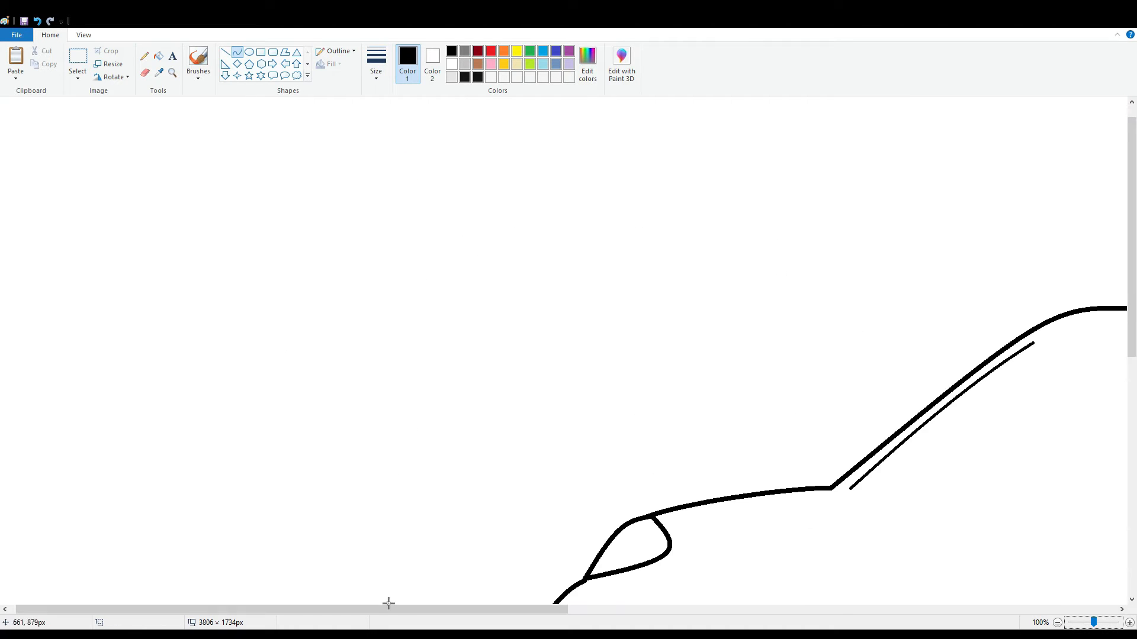
pyautogui.moveTo(386, 610); pyautogui.dragTo(627, 610)
pyautogui.moveTo(546, 329); pyautogui.dragTo(552, 341)
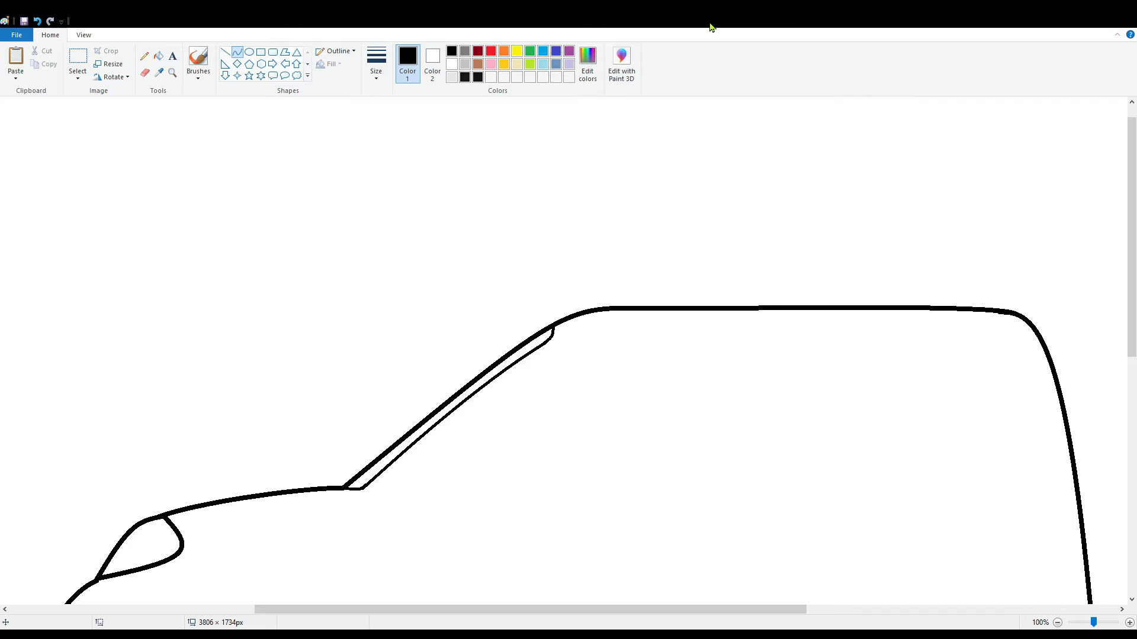
pyautogui.moveTo(376, 510); pyautogui.dragTo(664, 332)
pyautogui.moveTo(599, 361); pyautogui.dragTo(583, 340)
pyautogui.click(37, 22)
# Draw the side window's slanted front edge, about 412 × 273 px, curving into the top edge, with a thicker line.
pyautogui.moveTo(376, 496); pyautogui.dragTo(618, 338)
pyautogui.moveTo(586, 358); pyautogui.dragTo(579, 338)
pyautogui.click(376, 64)
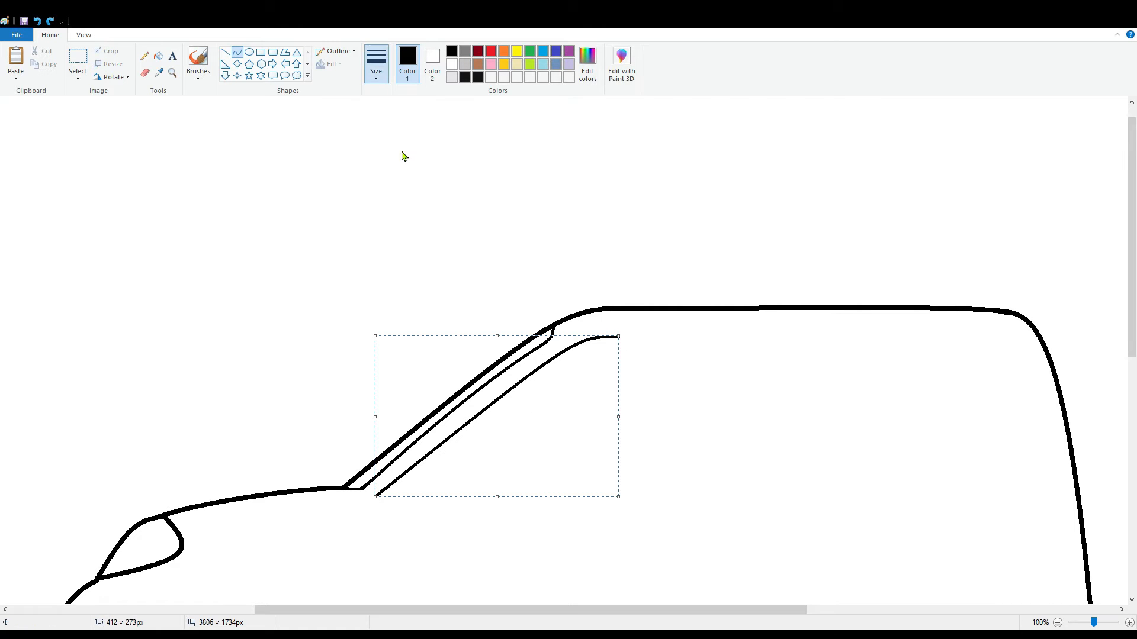
pyautogui.click(404, 157)
pyautogui.click(736, 465)
# Draw the side window's slightly curved bottom edge running back from its front corner.
pyautogui.scroll(-2, 433, 503)
pyautogui.moveTo(375, 371)
pyautogui.mouseDown()
pyautogui.moveTo(465, 382)
pyautogui.moveTo(876, 380)
pyautogui.moveTo(832, 381)
pyautogui.mouseUp()
pyautogui.click(386, 381)
pyautogui.click(958, 444)
pyautogui.moveTo(619, 210); pyautogui.dragTo(876, 379)
pyautogui.moveTo(866, 296); pyautogui.dragTo(886, 227)
pyautogui.click(38, 21)
# Draw the side window's top edge back into a rounded rear edge and erase the rear tail of the bottom edge.
pyautogui.click(226, 52)
pyautogui.moveTo(618, 211)
pyautogui.mouseDown()
pyautogui.moveTo(810, 244)
pyautogui.moveTo(953, 391)
pyautogui.mouseUp()
pyautogui.click(238, 51)
pyautogui.moveTo(921, 284); pyautogui.dragTo(912, 228)
pyautogui.click(1048, 268)
pyautogui.click(145, 73)
pyautogui.moveTo(848, 383); pyautogui.dragTo(862, 364)
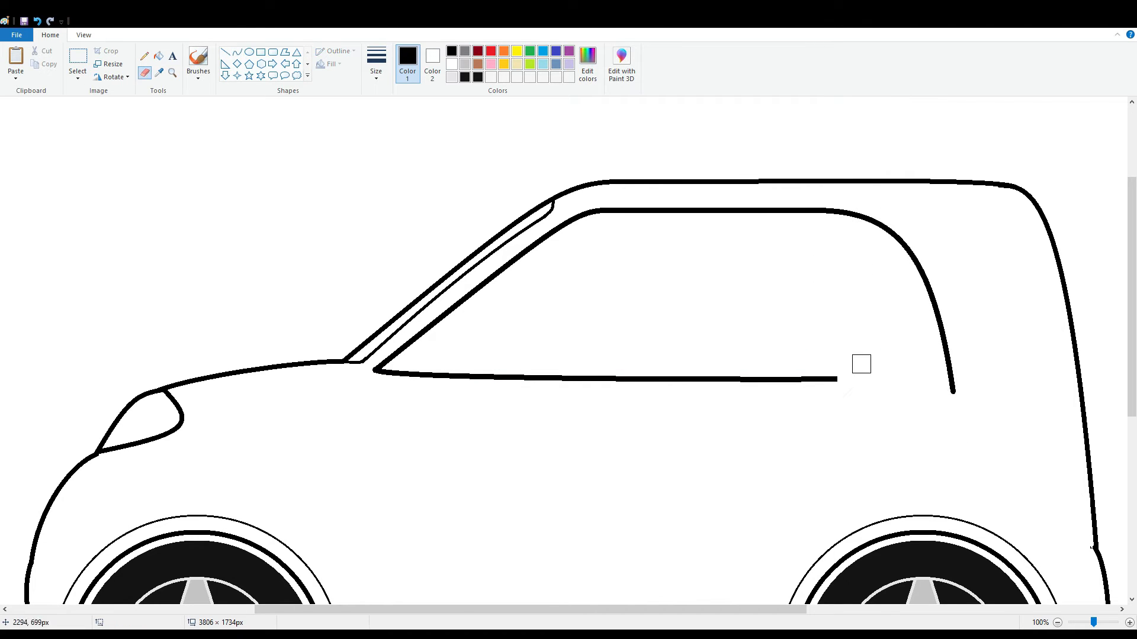
# Erase the roof's rear corner and the rear body line, and redraw the rear line as an outward-bowed curve to the bumper.
pyautogui.moveTo(980, 178)
pyautogui.mouseDown()
pyautogui.moveTo(1094, 542)
pyautogui.moveTo(1051, 184)
pyautogui.mouseUp()
pyautogui.moveTo(1092, 276)
pyautogui.mouseDown()
pyautogui.moveTo(1068, 255)
pyautogui.moveTo(1073, 243)
pyautogui.mouseUp()
pyautogui.click(37, 21)
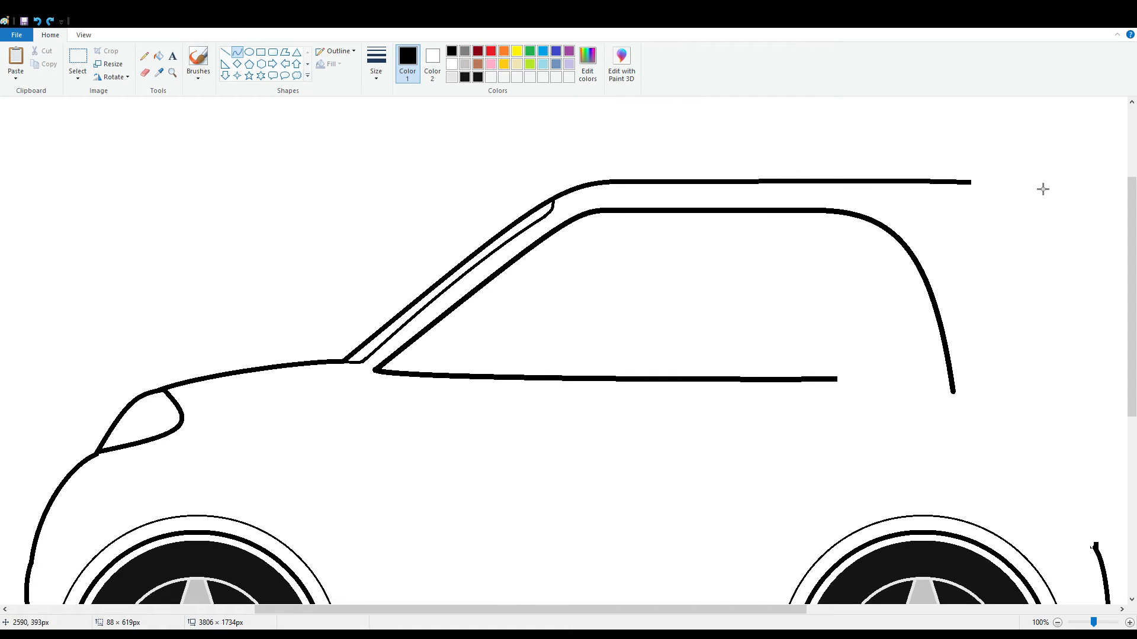
pyautogui.moveTo(1043, 189); pyautogui.dragTo(1037, 183)
pyautogui.moveTo(1062, 224); pyautogui.dragTo(1113, 443)
pyautogui.moveTo(1113, 443); pyautogui.dragTo(1069, 227)
pyautogui.click(955, 224)
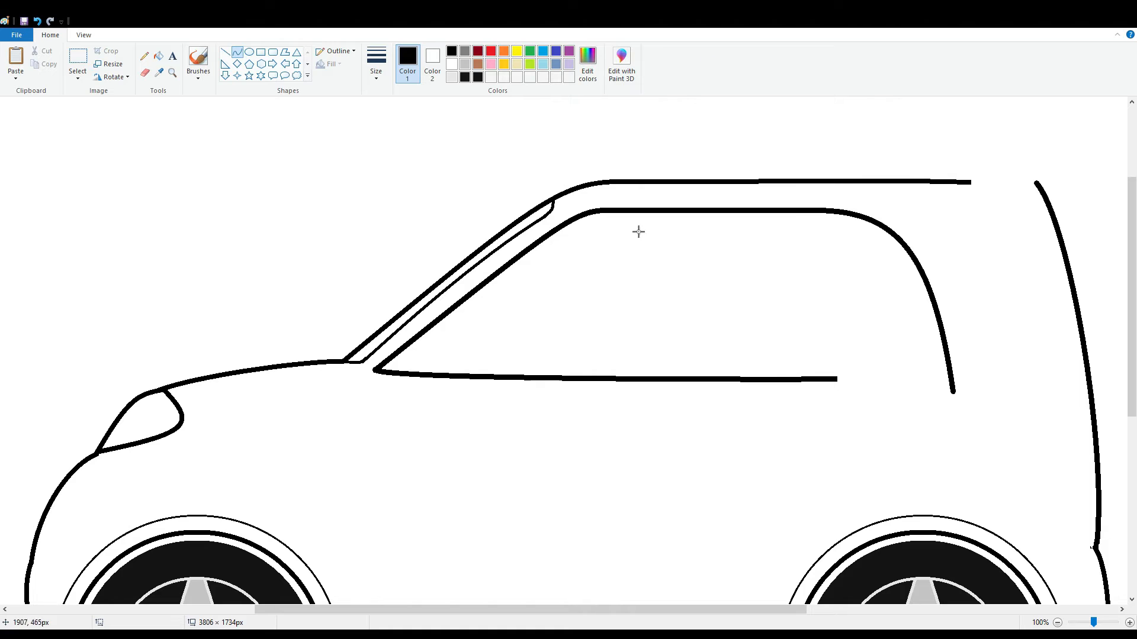
# Close the window's lower rear corner with a curve about 199 × 48 px and add two vertical pillar lines across the window.
pyautogui.moveTo(837, 379)
pyautogui.mouseDown()
pyautogui.moveTo(941, 408)
pyautogui.moveTo(951, 392)
pyautogui.moveTo(889, 393)
pyautogui.moveTo(939, 421)
pyautogui.moveTo(954, 408)
pyautogui.mouseUp()
pyautogui.click(38, 21)
pyautogui.click(237, 52)
pyautogui.moveTo(869, 419); pyautogui.dragTo(851, 411)
pyautogui.click(891, 408)
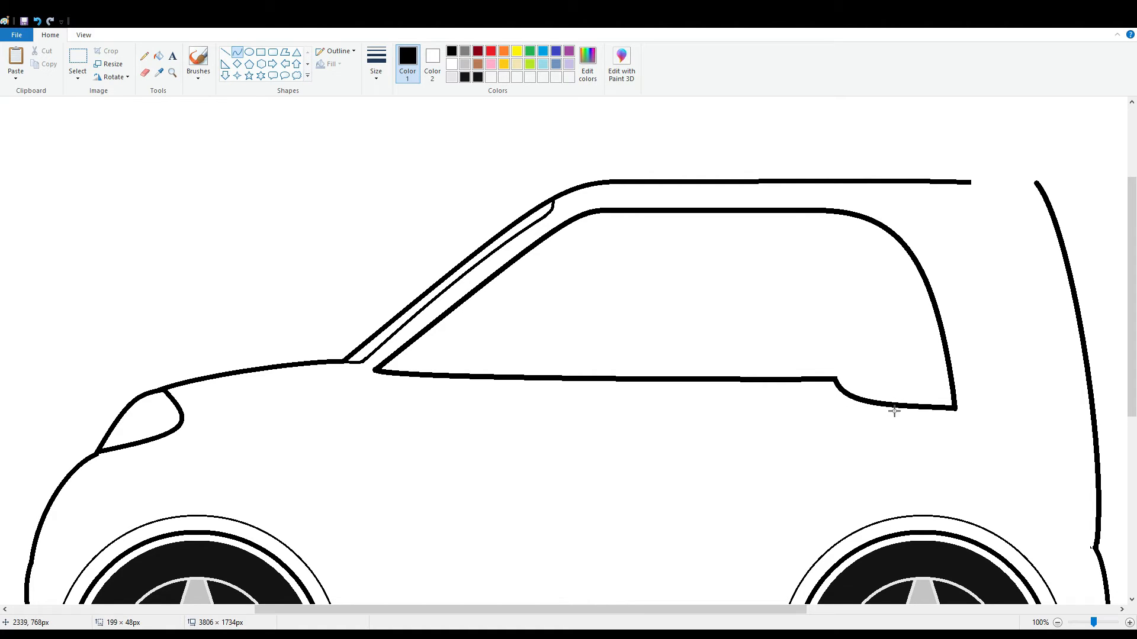
pyautogui.moveTo(816, 373)
pyautogui.mouseDown()
pyautogui.moveTo(814, 213)
pyautogui.moveTo(835, 378)
pyautogui.mouseUp()
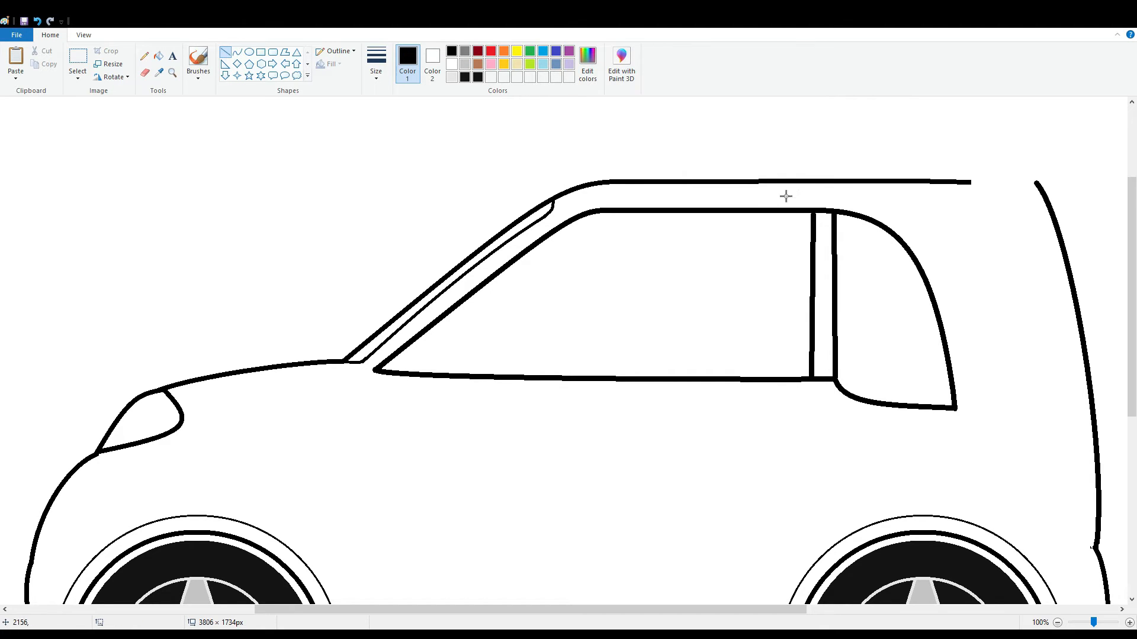
# Draw a thin-lined side mirror from an ellipse about 112 × 80 px, reshape its rear side with a curve, and add a small mount.
pyautogui.click(249, 53)
pyautogui.moveTo(483, 322)
pyautogui.mouseDown()
pyautogui.moveTo(546, 365)
pyautogui.moveTo(506, 344)
pyautogui.mouseUp()
pyautogui.click(376, 64)
pyautogui.click(407, 144)
pyautogui.moveTo(537, 366)
pyautogui.mouseDown()
pyautogui.moveTo(527, 367)
pyautogui.moveTo(546, 373)
pyautogui.mouseUp()
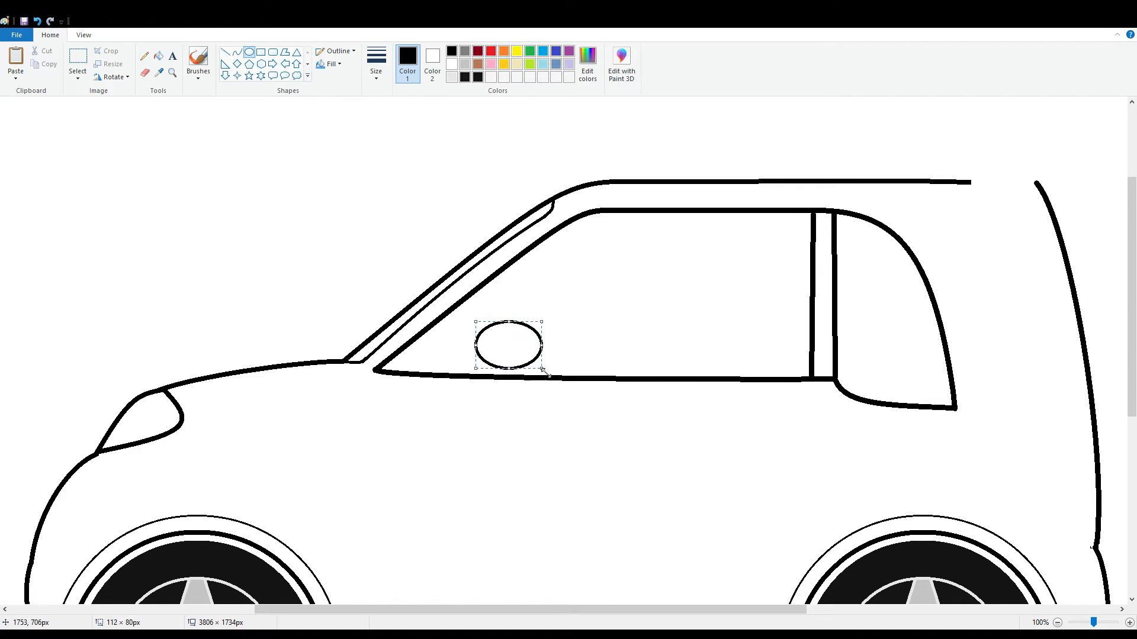
pyautogui.click(144, 72)
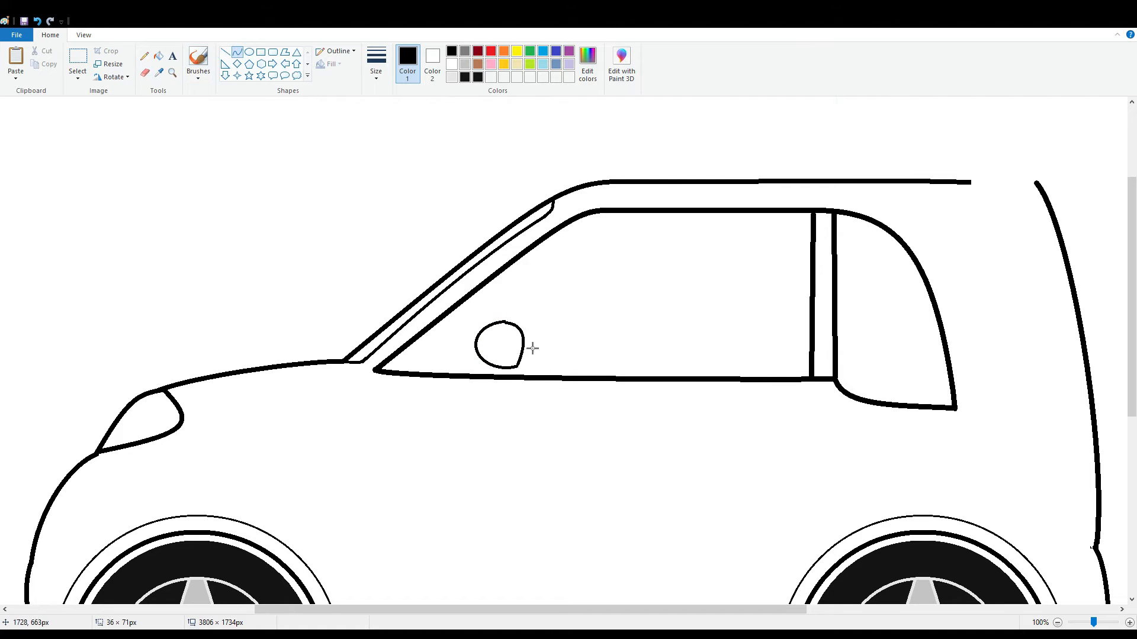
pyautogui.moveTo(542, 371); pyautogui.dragTo(538, 371)
pyautogui.click(533, 308)
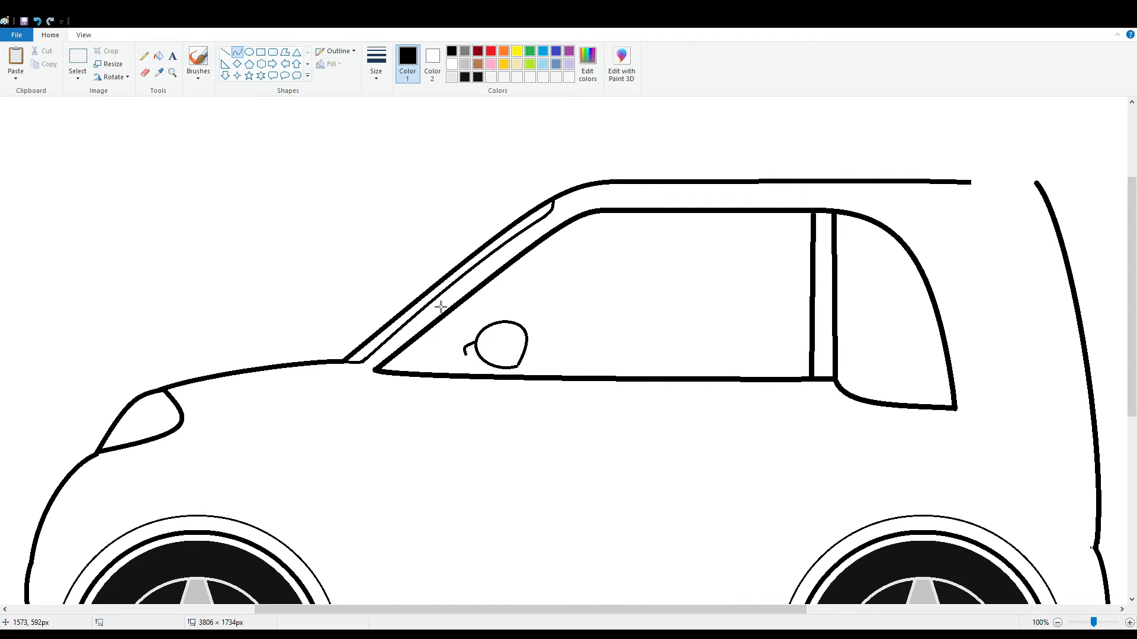
# Select the side mirror with a free-form selection and move it into the window's front corner.
pyautogui.click(78, 78)
pyautogui.click(101, 119)
pyautogui.moveTo(482, 316); pyautogui.dragTo(458, 350)
# Draw a thin vertical divider behind the mirror and a thin inner outline along the front window's edges.
pyautogui.click(225, 52)
pyautogui.moveTo(458, 305)
pyautogui.mouseDown()
pyautogui.moveTo(459, 325)
pyautogui.moveTo(620, 218)
pyautogui.moveTo(585, 222)
pyautogui.moveTo(806, 218)
pyautogui.moveTo(803, 374)
pyautogui.moveTo(465, 374)
pyautogui.mouseUp()
pyautogui.click(145, 73)
pyautogui.hotkey('ctrl', 'z')
pyautogui.hotkey('ctrl', 'z')
pyautogui.click(226, 52)
pyautogui.click(238, 52)
pyautogui.click(225, 54)
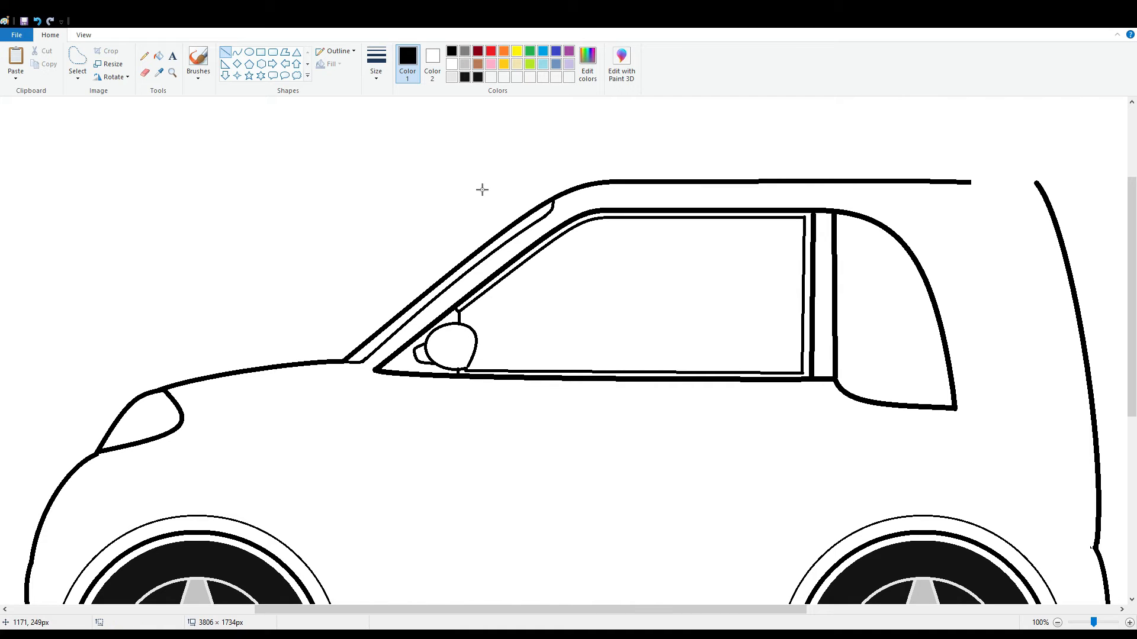
pyautogui.scroll(-2, 476, 375)
pyautogui.moveTo(458, 250); pyautogui.dragTo(455, 526)
pyautogui.click(37, 21)
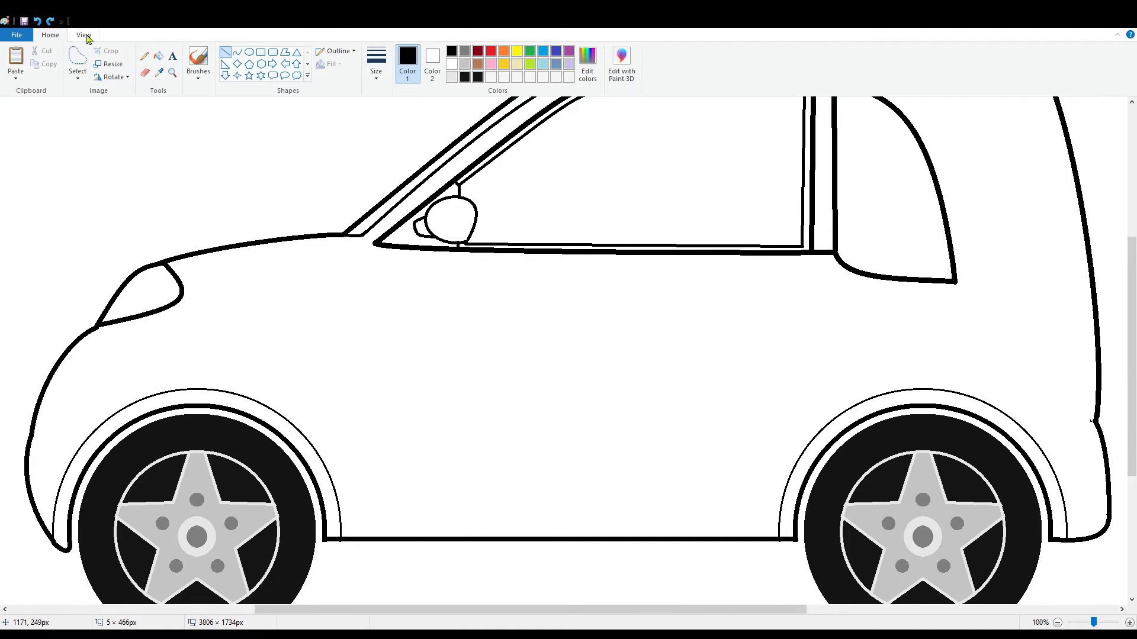
# Draw the door's front edge as a thin forward-bowed curve from below the window's front corner toward the sill.
pyautogui.click(237, 52)
pyautogui.moveTo(406, 217)
pyautogui.mouseDown()
pyautogui.moveTo(427, 524)
pyautogui.moveTo(407, 498)
pyautogui.mouseUp()
pyautogui.moveTo(403, 302)
pyautogui.mouseDown()
pyautogui.moveTo(395, 293)
pyautogui.moveTo(376, 348)
pyautogui.mouseUp()
pyautogui.moveTo(410, 501); pyautogui.dragTo(403, 494)
pyautogui.click(542, 441)
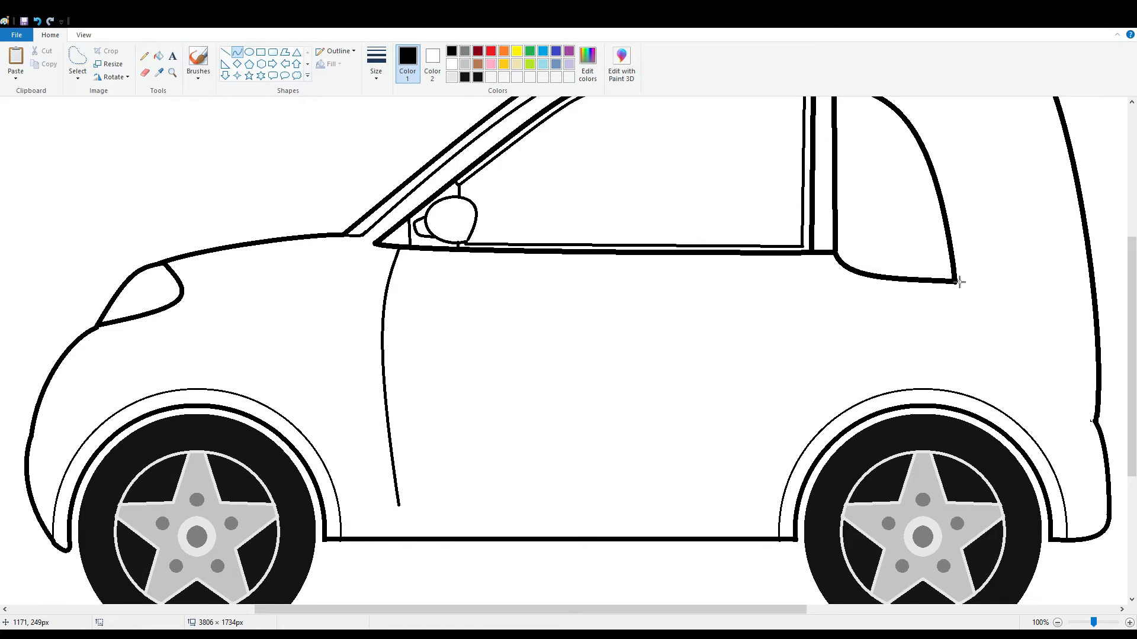
# Select the rear side window with a rectangular selection and nudge it forward, narrowing the gap behind the front window.
pyautogui.scroll(2, 945, 272)
pyautogui.click(78, 57)
pyautogui.moveTo(705, 196); pyautogui.dragTo(1011, 452)
pyautogui.press('Left')
pyautogui.press('Left')
pyautogui.press('Left')
pyautogui.press('Left')
pyautogui.press('Left')
pyautogui.press('Left')
pyautogui.press('Left')
pyautogui.press('Left')
pyautogui.press('Left')
pyautogui.press('Left')
pyautogui.press('Left')
pyautogui.press('Left')
pyautogui.press('Left')
pyautogui.press('Left')
pyautogui.press('Left')
pyautogui.press('Left')
pyautogui.press('Left')
pyautogui.press('Left')
pyautogui.press('Left')
pyautogui.press('Left')
pyautogui.press('Right')
pyautogui.press('Right')
pyautogui.press('Right')
pyautogui.press('Right')
pyautogui.press('Right')
pyautogui.press('Right')
pyautogui.press('Right')
pyautogui.press('Right')
pyautogui.press('Right')
pyautogui.press('Right')
pyautogui.press('Right')
pyautogui.press('Right')
pyautogui.press('Right')
pyautogui.press('Right')
pyautogui.press('Right')
pyautogui.press('Right')
pyautogui.press('Right')
pyautogui.press('Right')
pyautogui.press('Right')
pyautogui.press('Right')
pyautogui.click(1068, 384)
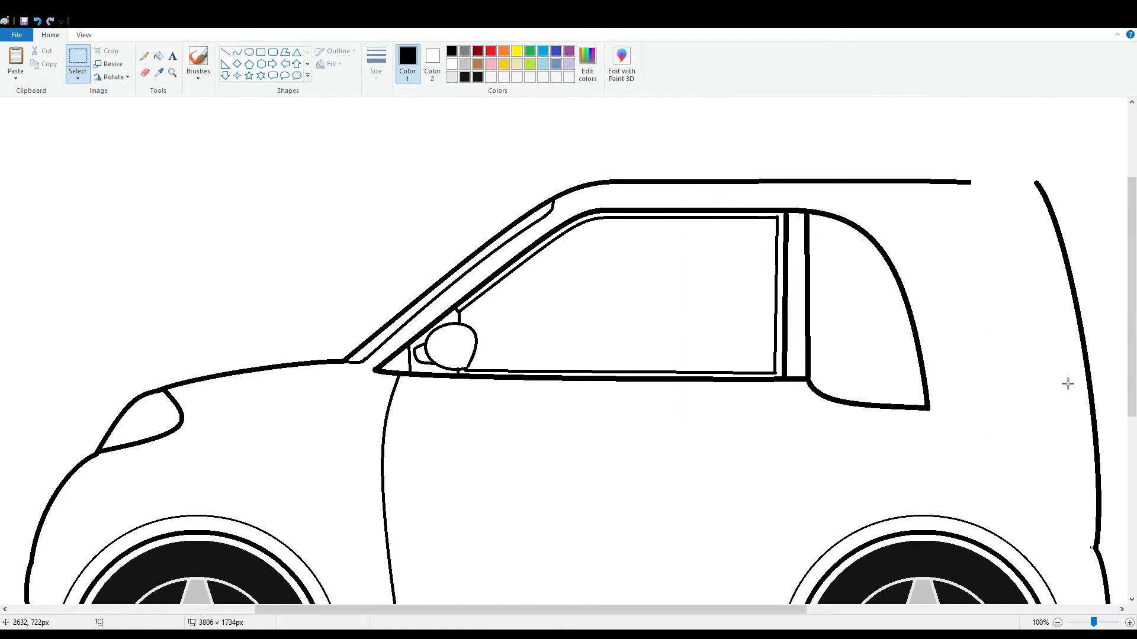
pyautogui.scroll(-2, 1068, 384)
pyautogui.click(225, 52)
pyautogui.moveTo(927, 283); pyautogui.dragTo(676, 493)
pyautogui.click(38, 21)
pyautogui.click(237, 52)
pyautogui.moveTo(927, 282); pyautogui.dragTo(639, 505)
pyautogui.moveTo(705, 485)
pyautogui.mouseDown()
pyautogui.moveTo(733, 509)
pyautogui.moveTo(939, 325)
pyautogui.moveTo(900, 385)
pyautogui.mouseUp()
pyautogui.click(37, 21)
# Draw the door's rear edge as a thin curve with a rounded bend below the rear side window, sweeping past the wheel arch toward the sill.
pyautogui.moveTo(927, 282); pyautogui.dragTo(914, 320)
pyautogui.moveTo(924, 307)
pyautogui.mouseDown()
pyautogui.moveTo(936, 311)
pyautogui.moveTo(920, 316)
pyautogui.mouseUp()
pyautogui.click(37, 21)
pyautogui.moveTo(927, 302)
pyautogui.mouseDown()
pyautogui.moveTo(939, 305)
pyautogui.moveTo(677, 516)
pyautogui.moveTo(645, 513)
pyautogui.mouseUp()
pyautogui.click(62, 20)
pyautogui.moveTo(705, 480)
pyautogui.mouseDown()
pyautogui.moveTo(716, 523)
pyautogui.moveTo(731, 505)
pyautogui.mouseUp()
pyautogui.moveTo(644, 413); pyautogui.dragTo(668, 414)
pyautogui.click(407, 508)
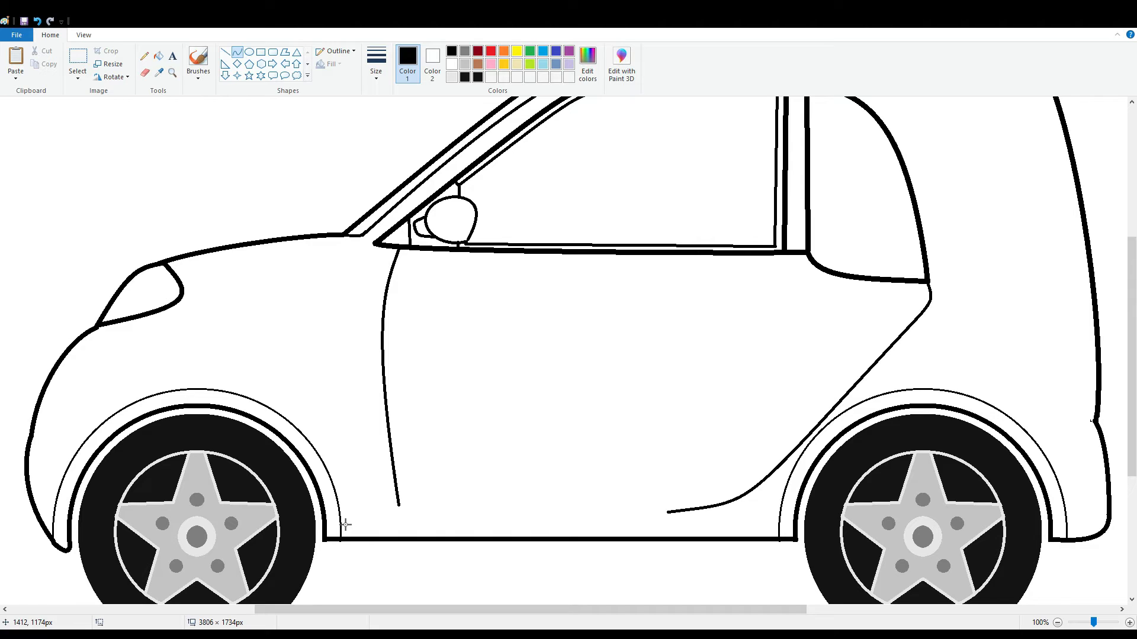
pyautogui.click(146, 73)
pyautogui.moveTo(941, 298)
pyautogui.mouseDown()
pyautogui.moveTo(928, 311)
pyautogui.moveTo(928, 285)
pyautogui.mouseUp()
pyautogui.click(238, 52)
pyautogui.moveTo(925, 301); pyautogui.dragTo(938, 311)
# Close the door outline with a thin, slightly curved bottom edge just above the sill.
pyautogui.click(709, 582)
pyautogui.moveTo(668, 512); pyautogui.dragTo(399, 507)
pyautogui.moveTo(445, 511); pyautogui.dragTo(487, 523)
pyautogui.click(257, 150)
# Draw a thicker curve across the rear side window's lower end to form the door handle recess.
pyautogui.click(377, 66)
pyautogui.click(402, 155)
pyautogui.moveTo(811, 257)
pyautogui.mouseDown()
pyautogui.moveTo(926, 261)
pyautogui.moveTo(860, 246)
pyautogui.moveTo(927, 253)
pyautogui.moveTo(922, 245)
pyautogui.mouseUp()
pyautogui.click(37, 22)
pyautogui.moveTo(826, 251); pyautogui.dragTo(823, 243)
pyautogui.moveTo(858, 246); pyautogui.dragTo(863, 244)
pyautogui.click(1037, 228)
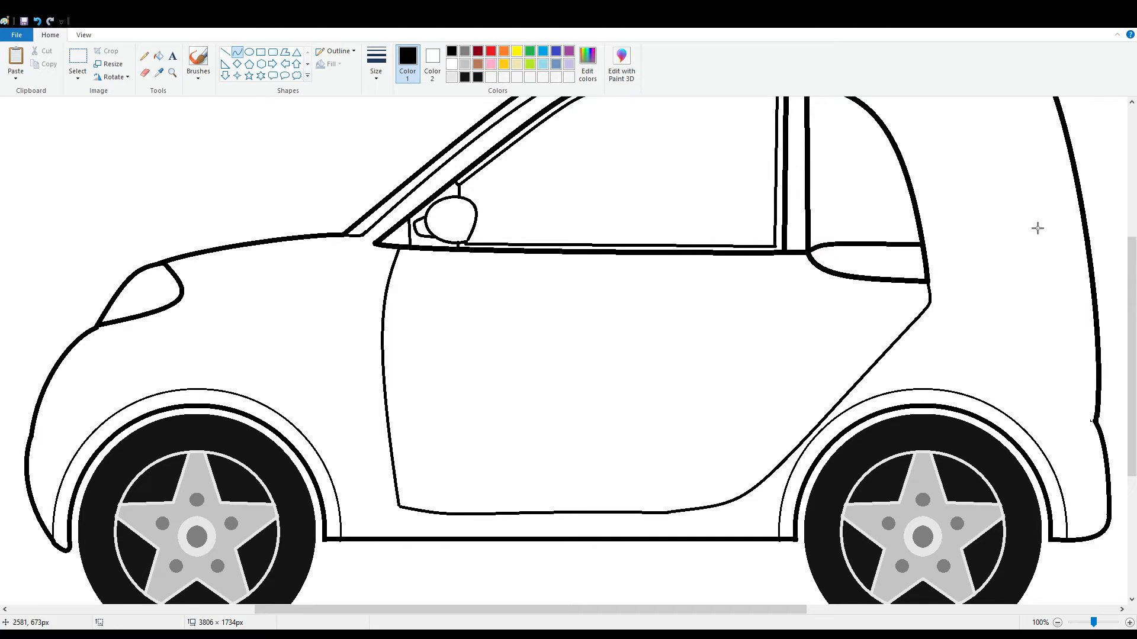
# Draw the door handle from thin rounded rectangles inside the recess, with a small block at each end of a narrow bar.
pyautogui.scroll(-3, 591, 195)
pyautogui.scroll(3, 593, 203)
pyautogui.click(272, 52)
pyautogui.moveTo(828, 253); pyautogui.dragTo(906, 265)
pyautogui.click(1016, 288)
pyautogui.click(909, 140)
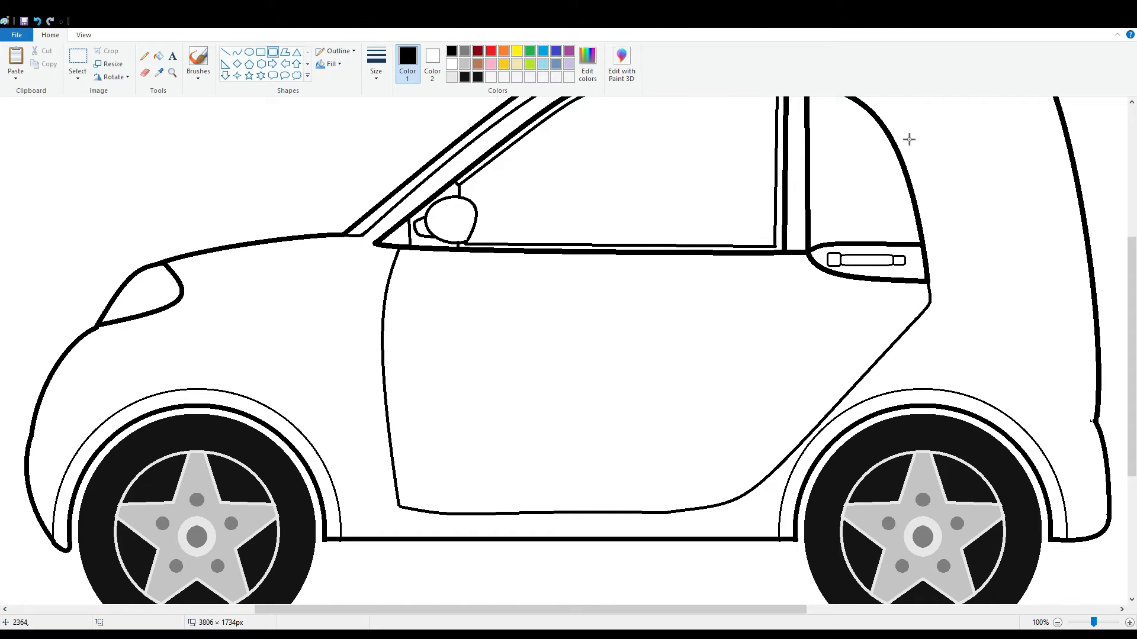
# Cover the overlapping lines inside the door handle with a white line.
pyautogui.click(226, 52)
pyautogui.click(452, 63)
pyautogui.moveTo(833, 259); pyautogui.dragTo(898, 260)
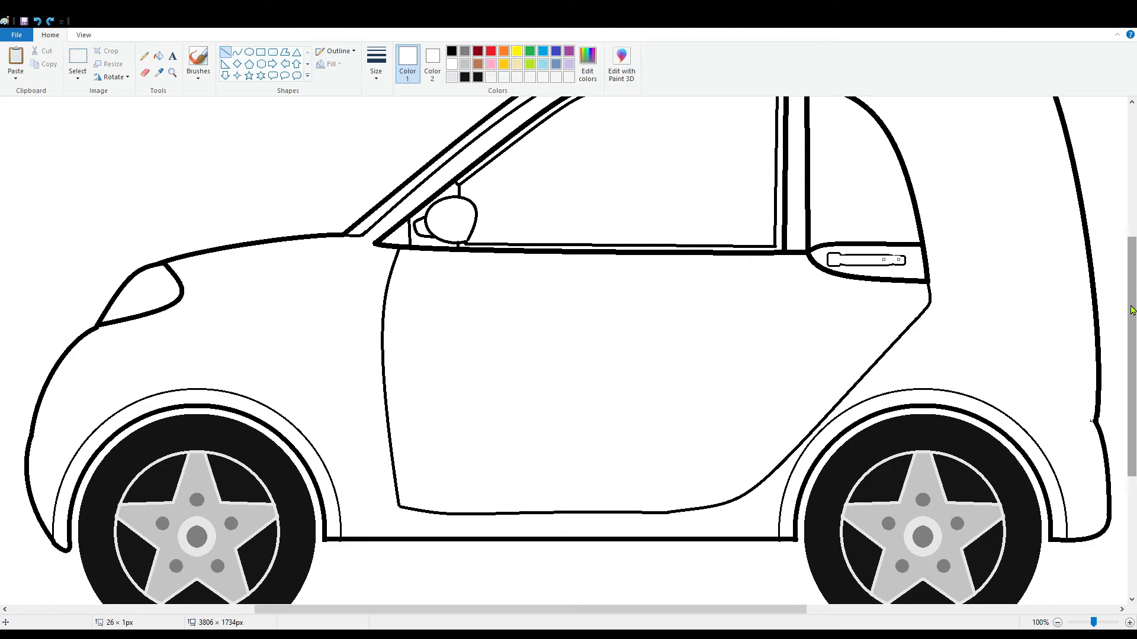
pyautogui.click(896, 416)
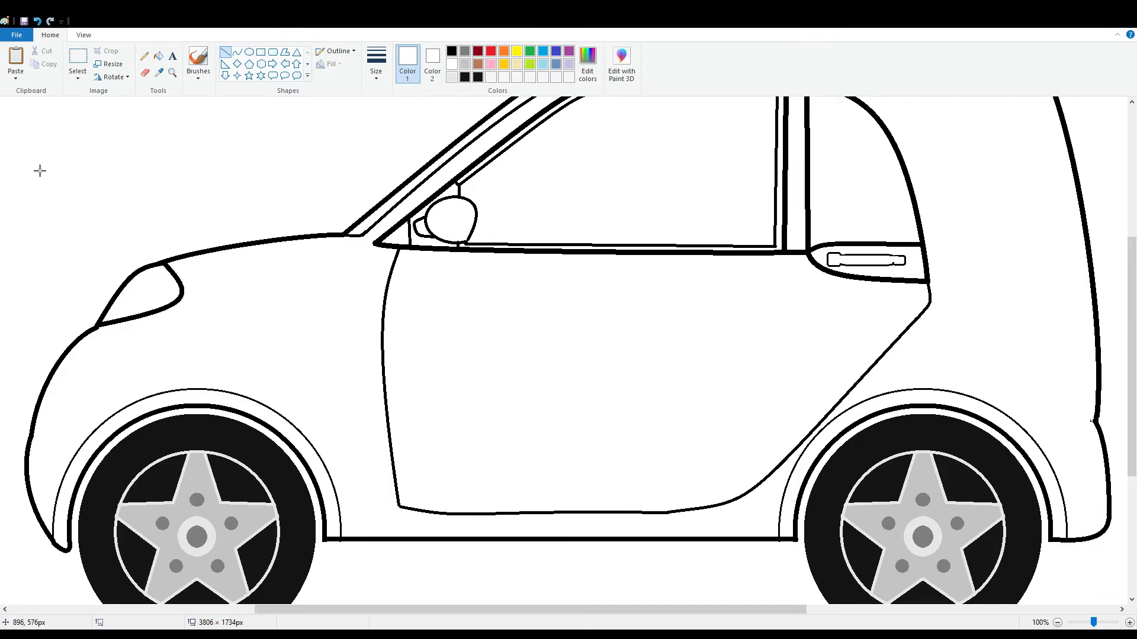
# Close the gap between the roof line and the rear body edge with a thick black curve.
pyautogui.scroll(3, 358, 129)
pyautogui.click(237, 52)
pyautogui.click(452, 52)
pyautogui.moveTo(958, 182)
pyautogui.mouseDown()
pyautogui.moveTo(1064, 191)
pyautogui.moveTo(1037, 183)
pyautogui.moveTo(1059, 175)
pyautogui.mouseUp()
pyautogui.click(1043, 186)
pyautogui.click(983, 145)
# Outline the rear window with a thick curve down from the roof's rear end and a short curve meeting the rear body edge.
pyautogui.click(145, 73)
pyautogui.click(237, 52)
pyautogui.moveTo(974, 184); pyautogui.dragTo(1046, 347)
pyautogui.click(954, 208)
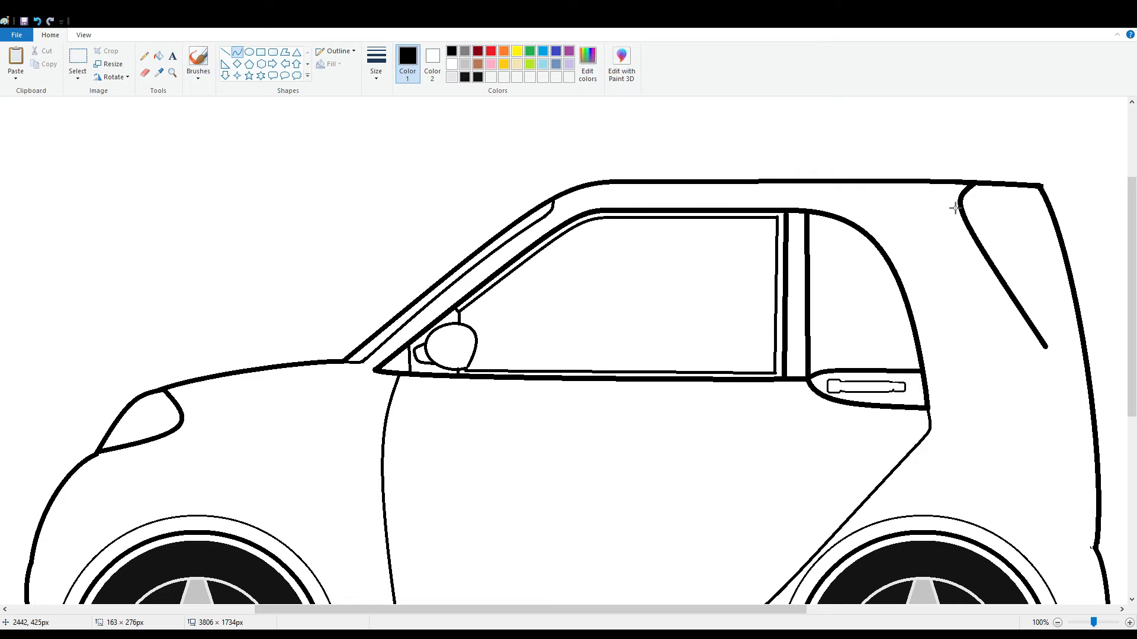
pyautogui.click(954, 208)
pyautogui.moveTo(952, 264); pyautogui.dragTo(971, 265)
pyautogui.click(1099, 237)
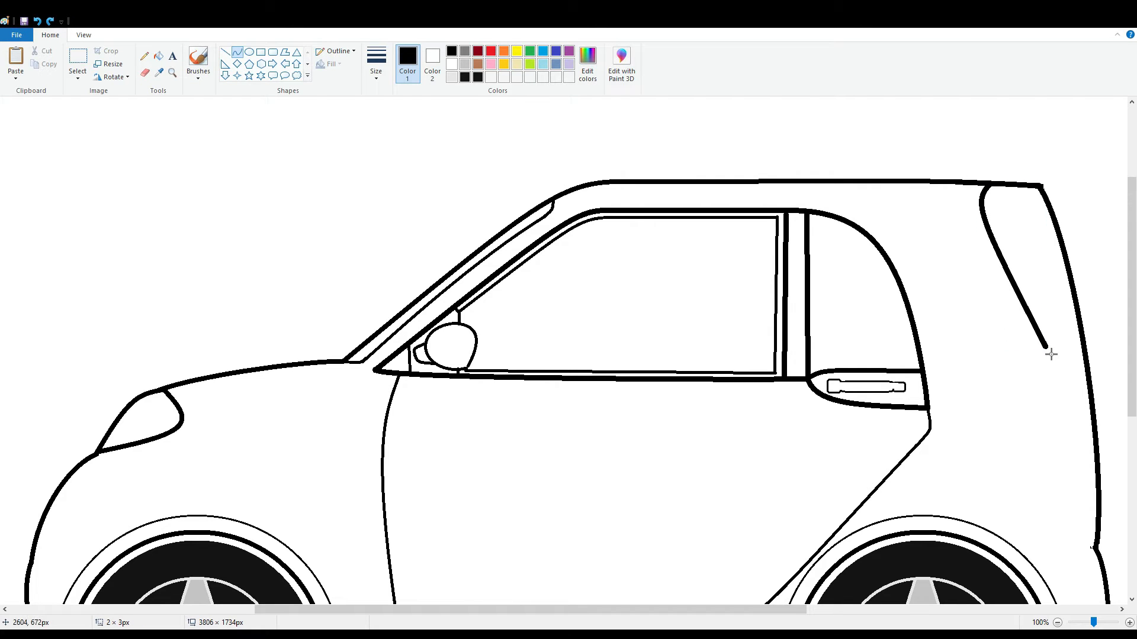
pyautogui.moveTo(1046, 349); pyautogui.dragTo(1090, 377)
pyautogui.click(1053, 361)
pyautogui.click(1054, 361)
pyautogui.click(1048, 401)
pyautogui.scroll(-3, 1048, 401)
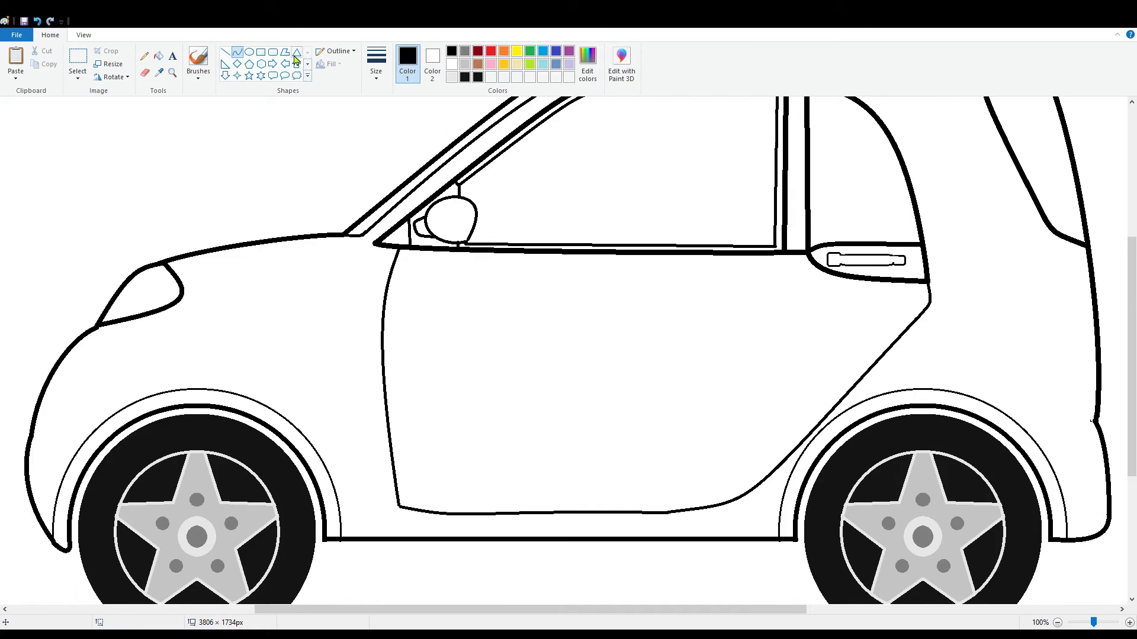
pyautogui.click(250, 51)
pyautogui.moveTo(1049, 264); pyautogui.dragTo(1084, 341)
pyautogui.click(38, 21)
# Draw the tail light's front edge as a thick curve of about 65 × 98 px below the rear window.
pyautogui.click(237, 53)
pyautogui.moveTo(1079, 272); pyautogui.dragTo(1063, 319)
pyautogui.click(1062, 261)
pyautogui.click(1041, 278)
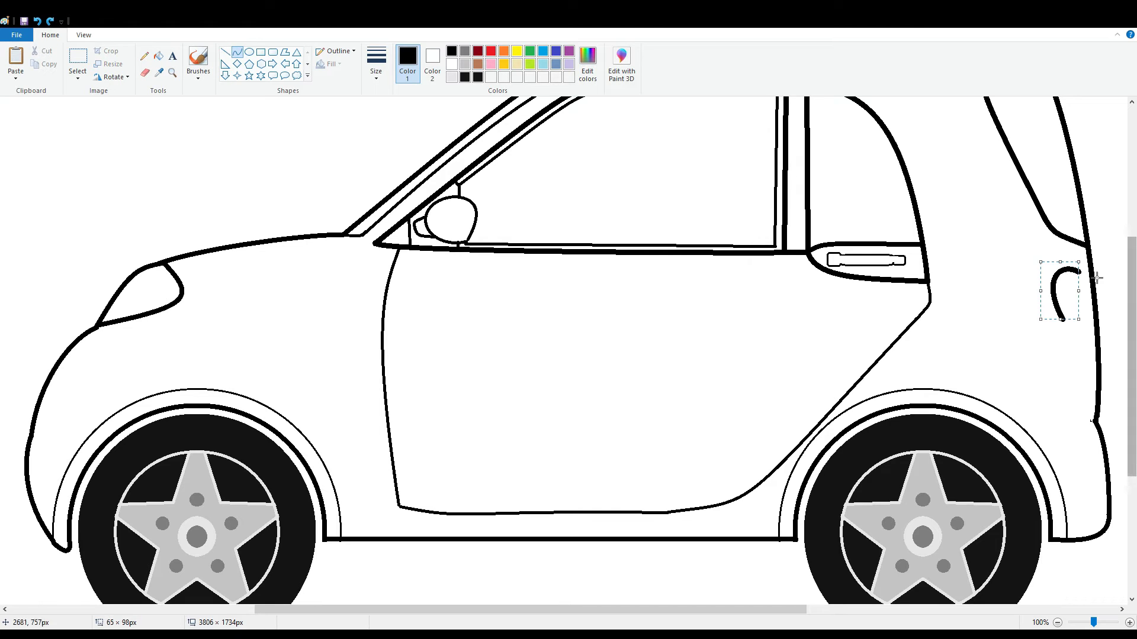
pyautogui.moveTo(1079, 272)
pyautogui.mouseDown()
pyautogui.moveTo(1095, 354)
pyautogui.moveTo(1076, 332)
pyautogui.mouseUp()
pyautogui.click(1089, 288)
pyautogui.click(1098, 335)
pyautogui.click(1074, 337)
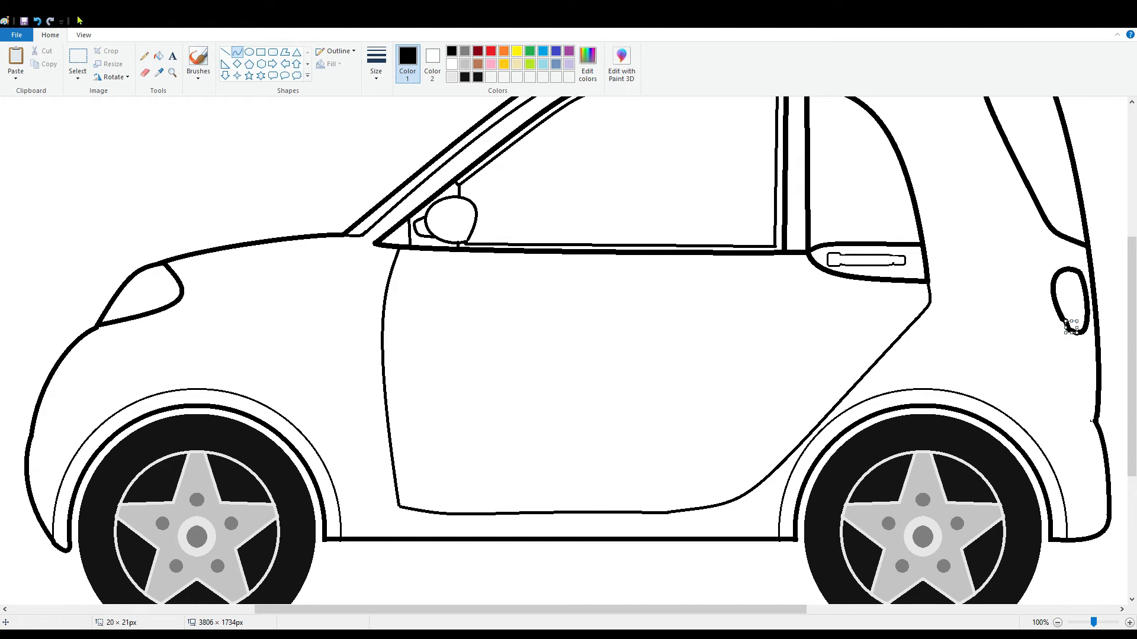
pyautogui.click(38, 22)
pyautogui.click(1058, 623)
pyautogui.click(37, 21)
pyautogui.click(37, 21)
# Complete the tail light outline with thick curves for its lower front side and its rear side.
pyautogui.moveTo(776, 328)
pyautogui.mouseDown()
pyautogui.moveTo(761, 354)
pyautogui.moveTo(764, 345)
pyautogui.moveTo(790, 371)
pyautogui.mouseUp()
pyautogui.click(756, 355)
pyautogui.click(37, 21)
pyautogui.click(766, 315)
pyautogui.click(762, 334)
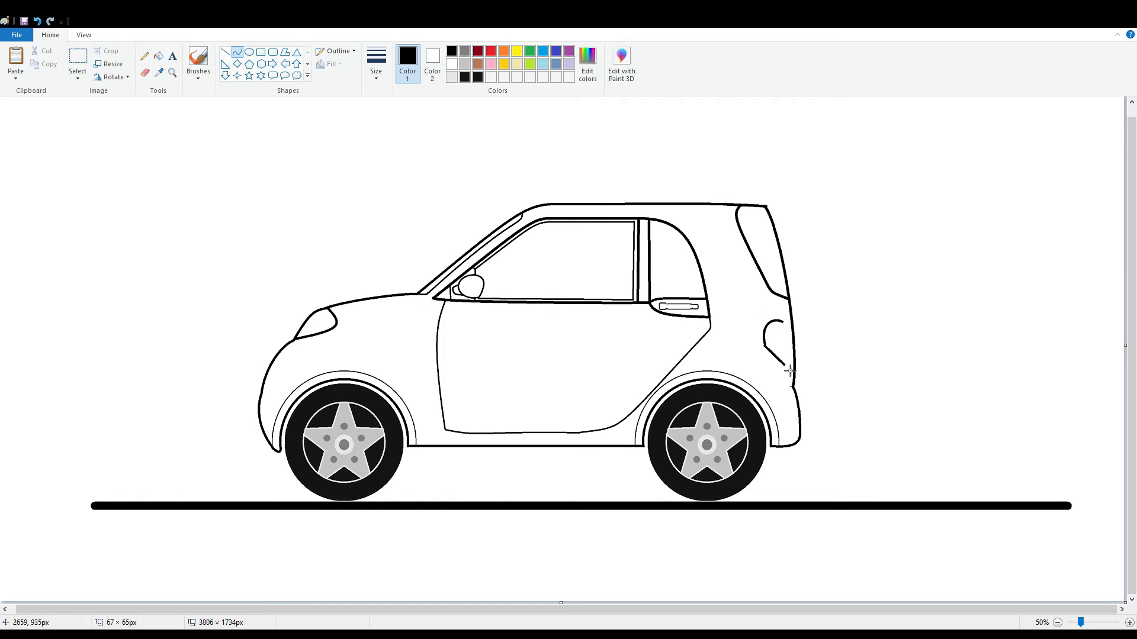
pyautogui.click(771, 375)
pyautogui.moveTo(783, 323); pyautogui.dragTo(784, 361)
pyautogui.click(792, 330)
pyautogui.click(792, 357)
pyautogui.click(811, 317)
# Select the tail light with a free-form selection and move it up, close to the rear body edge.
pyautogui.click(77, 74)
pyautogui.click(97, 117)
pyautogui.click(1130, 622)
pyautogui.moveTo(770, 609); pyautogui.dragTo(957, 609)
pyautogui.moveTo(578, 274); pyautogui.dragTo(646, 387)
pyautogui.moveTo(559, 275)
pyautogui.mouseDown()
pyautogui.moveTo(652, 333)
pyautogui.moveTo(559, 274)
pyautogui.mouseUp()
pyautogui.moveTo(647, 389); pyautogui.dragTo(640, 381)
pyautogui.moveTo(624, 342); pyautogui.dragTo(633, 324)
pyautogui.click(145, 73)
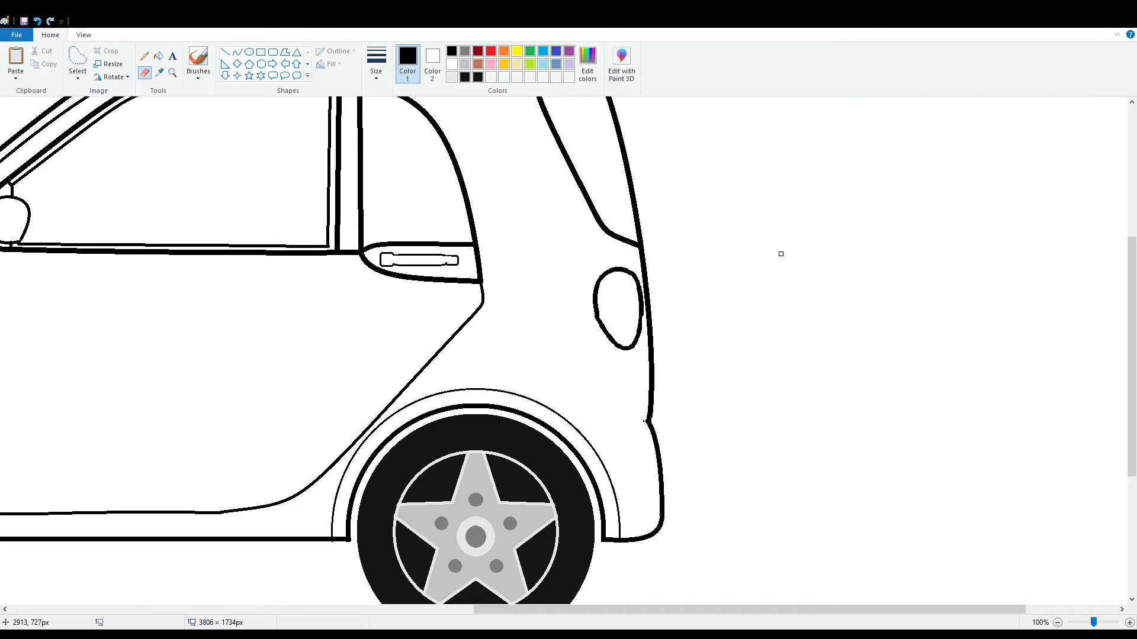
# Draw two thin curves from the sill up to the rear of the body as the borders of a diagonal stripe.
pyautogui.scroll(-1, 954, 558)
pyautogui.click(238, 52)
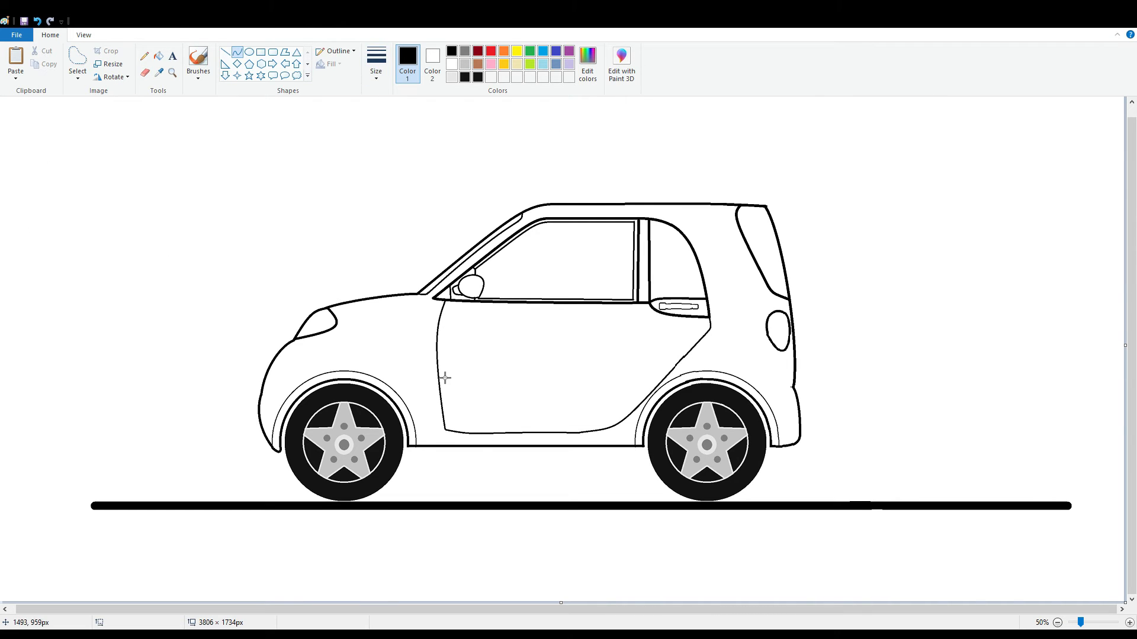
pyautogui.moveTo(484, 444)
pyautogui.mouseDown()
pyautogui.moveTo(687, 364)
pyautogui.moveTo(767, 287)
pyautogui.moveTo(629, 406)
pyautogui.moveTo(470, 446)
pyautogui.moveTo(451, 492)
pyautogui.mouseUp()
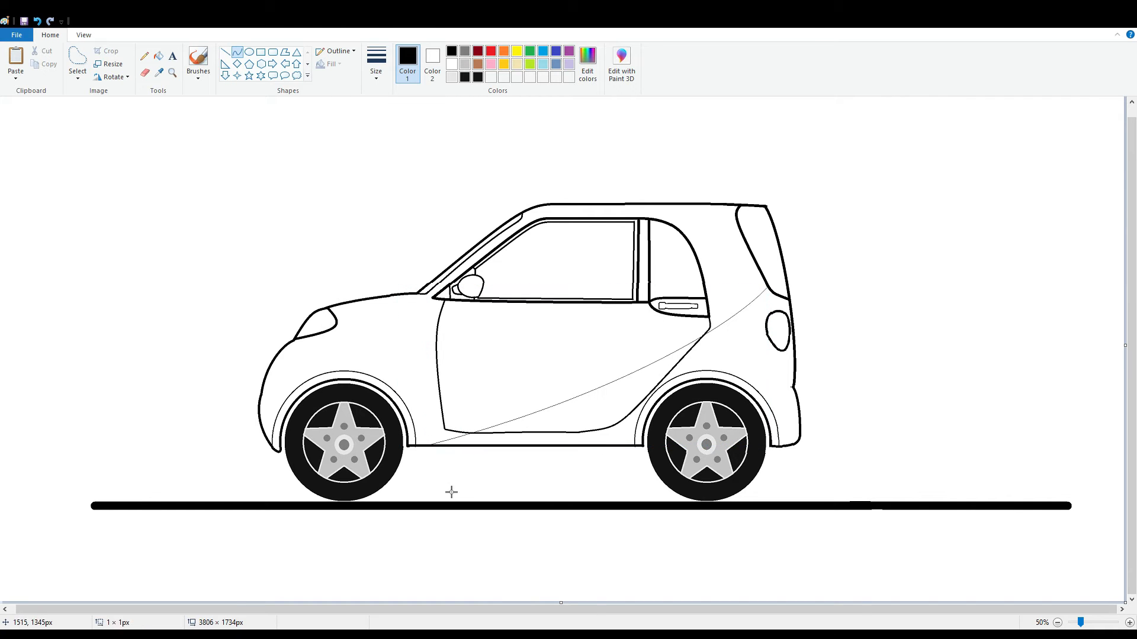
pyautogui.moveTo(559, 444)
pyautogui.mouseDown()
pyautogui.moveTo(794, 316)
pyautogui.moveTo(789, 305)
pyautogui.mouseUp()
pyautogui.moveTo(749, 339); pyautogui.dragTo(748, 353)
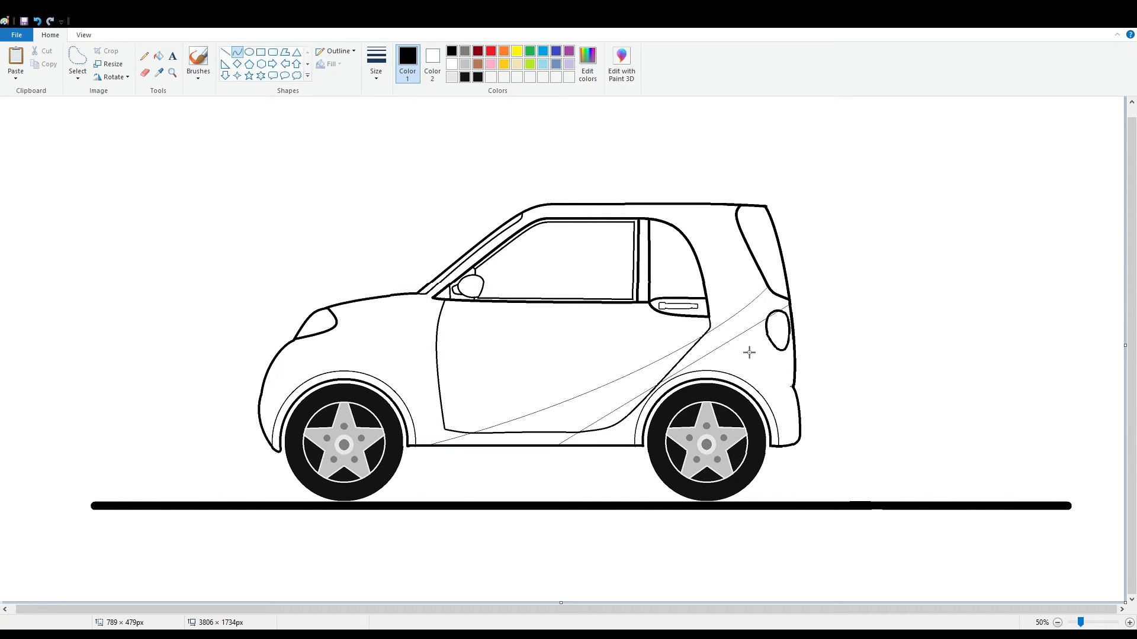
pyautogui.moveTo(611, 409); pyautogui.dragTo(599, 398)
# Fill the diagonal stripe with light gray and the surrounding body and door areas with dark blue.
pyautogui.click(158, 56)
pyautogui.click(465, 64)
pyautogui.click(616, 394)
pyautogui.click(725, 334)
pyautogui.click(521, 439)
pyautogui.click(556, 52)
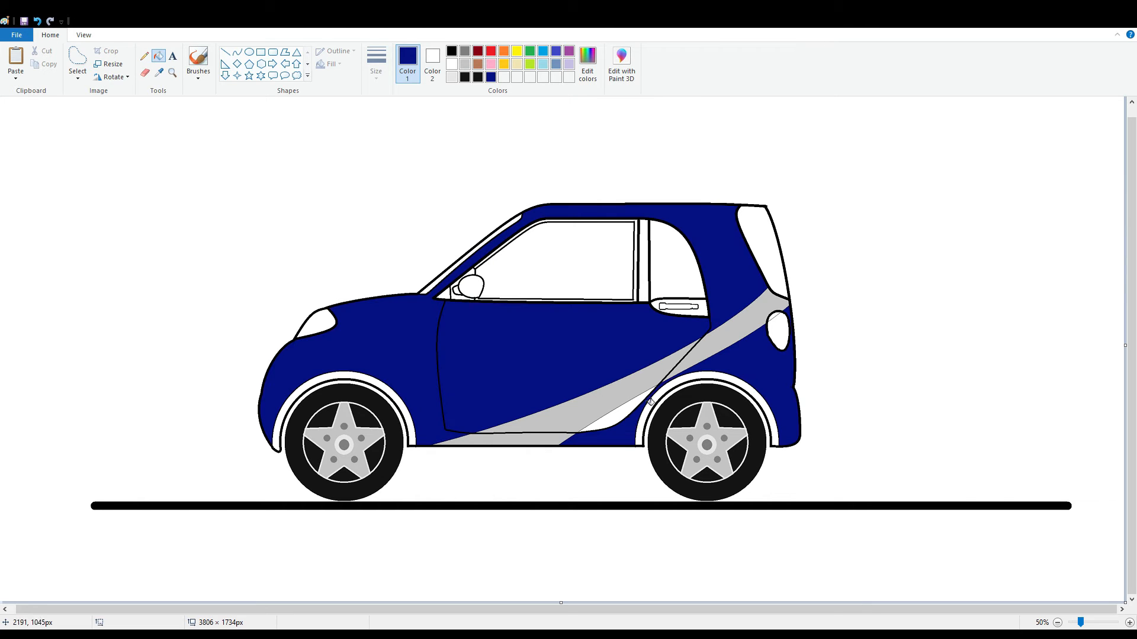
pyautogui.click(614, 423)
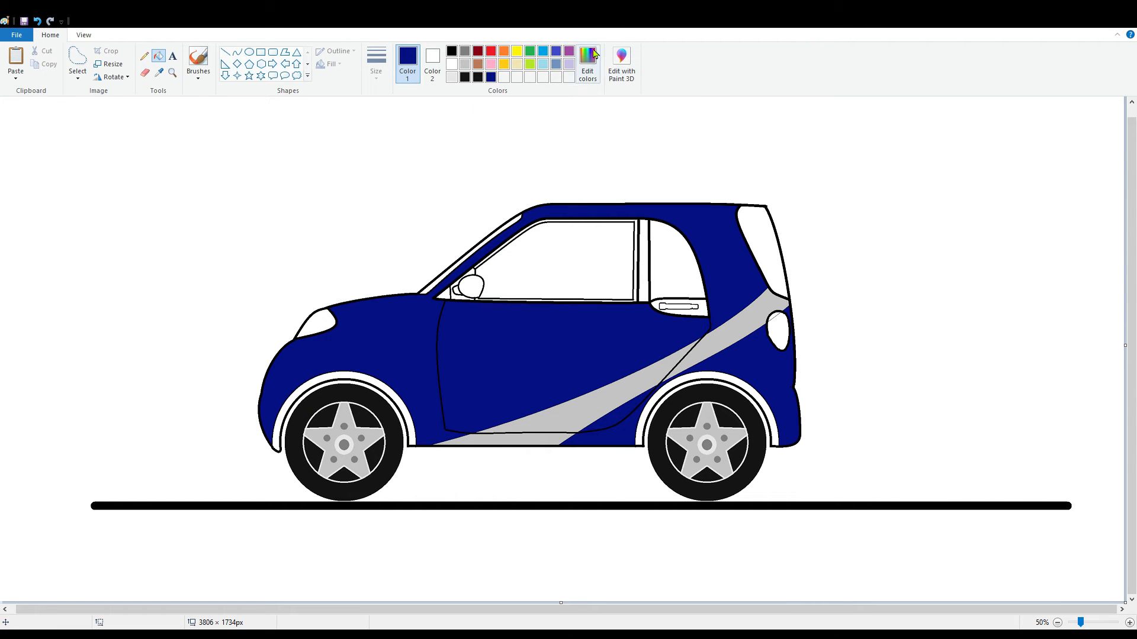
# Draw a thin light gray curve above the stripe from behind the front wheel arch to the rear window's lower corner.
pyautogui.click(237, 52)
pyautogui.click(465, 64)
pyautogui.moveTo(414, 445); pyautogui.dragTo(768, 287)
pyautogui.moveTo(714, 311); pyautogui.dragTo(714, 318)
pyautogui.moveTo(532, 401); pyautogui.dragTo(531, 396)
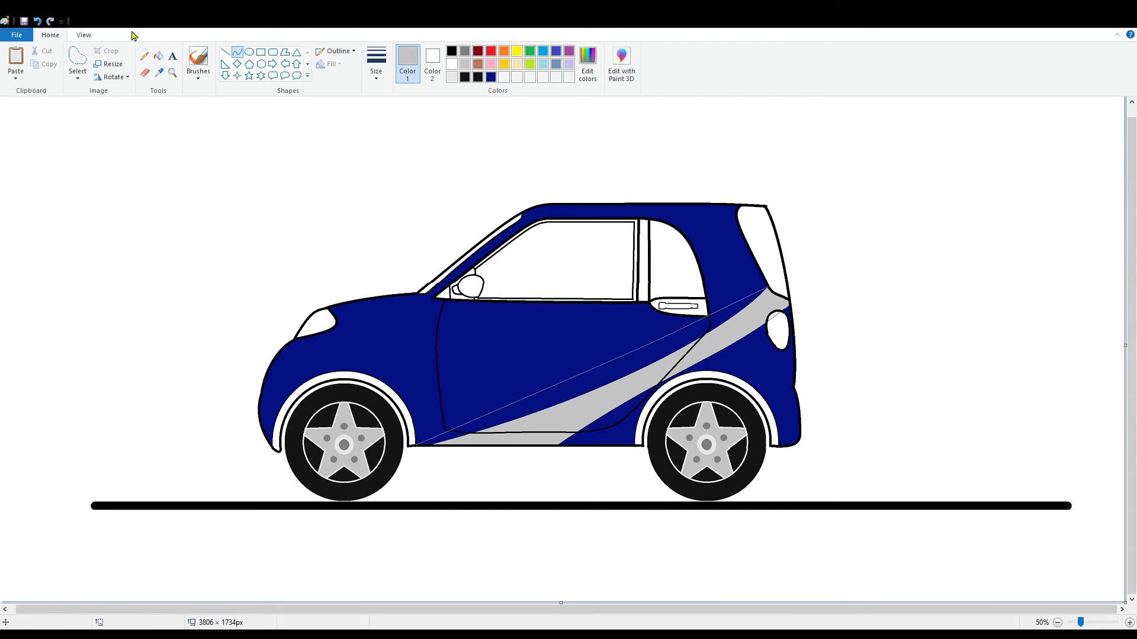
# Widen the stripe by filling the area between the upper curve and the existing stripe with light gray.
pyautogui.click(159, 56)
pyautogui.scroll(1, 501, 354)
pyautogui.click(388, 358)
pyautogui.hotkey('ctrl', 'z')
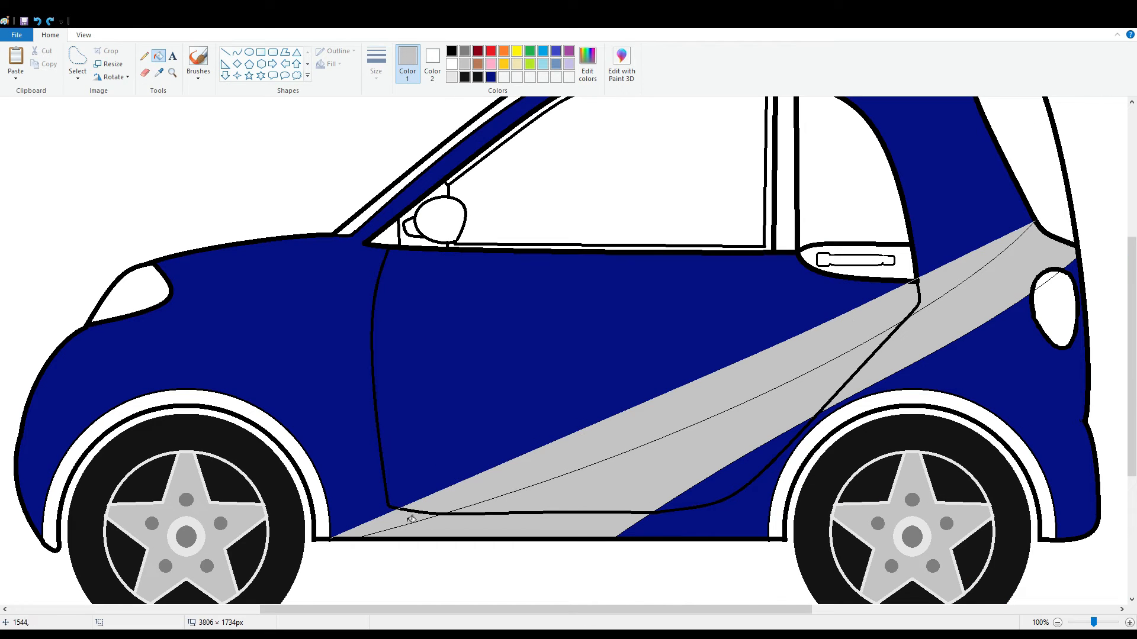
pyautogui.click(237, 52)
pyautogui.moveTo(1035, 222); pyautogui.dragTo(364, 537)
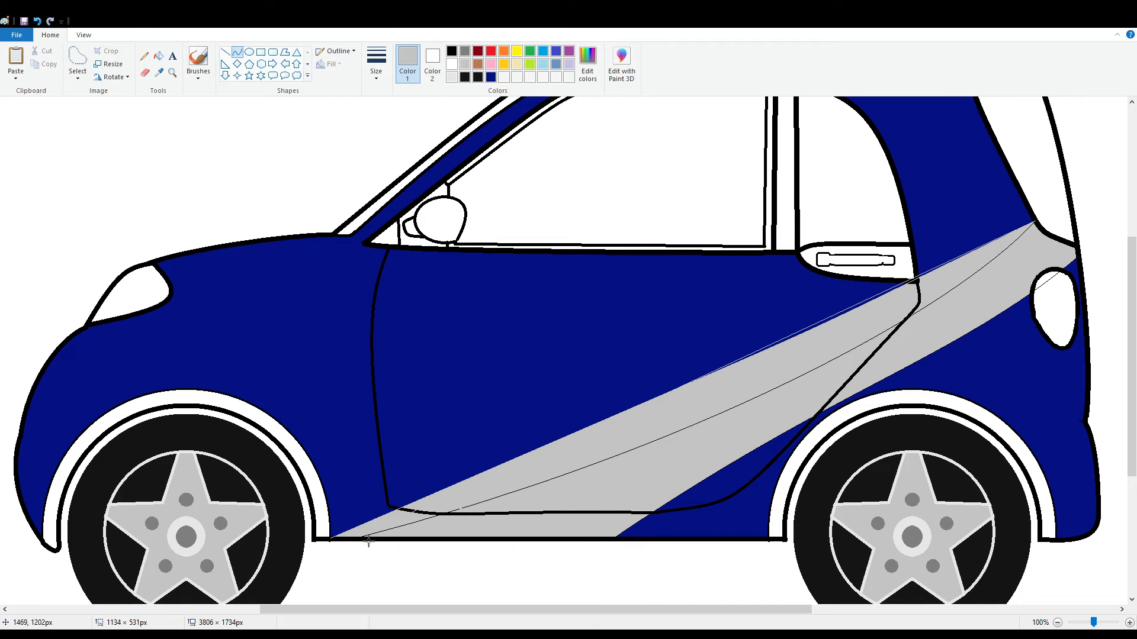
pyautogui.moveTo(938, 280); pyautogui.dragTo(957, 310)
pyautogui.moveTo(756, 422)
pyautogui.mouseDown()
pyautogui.moveTo(807, 361)
pyautogui.moveTo(462, 495)
pyautogui.mouseUp()
pyautogui.hotkey('ctrl', 'z')
# Erase the thin black line running through the diagonal stripe with light gray and repair the door outline in black.
pyautogui.click(145, 72)
pyautogui.click(432, 64)
pyautogui.click(464, 64)
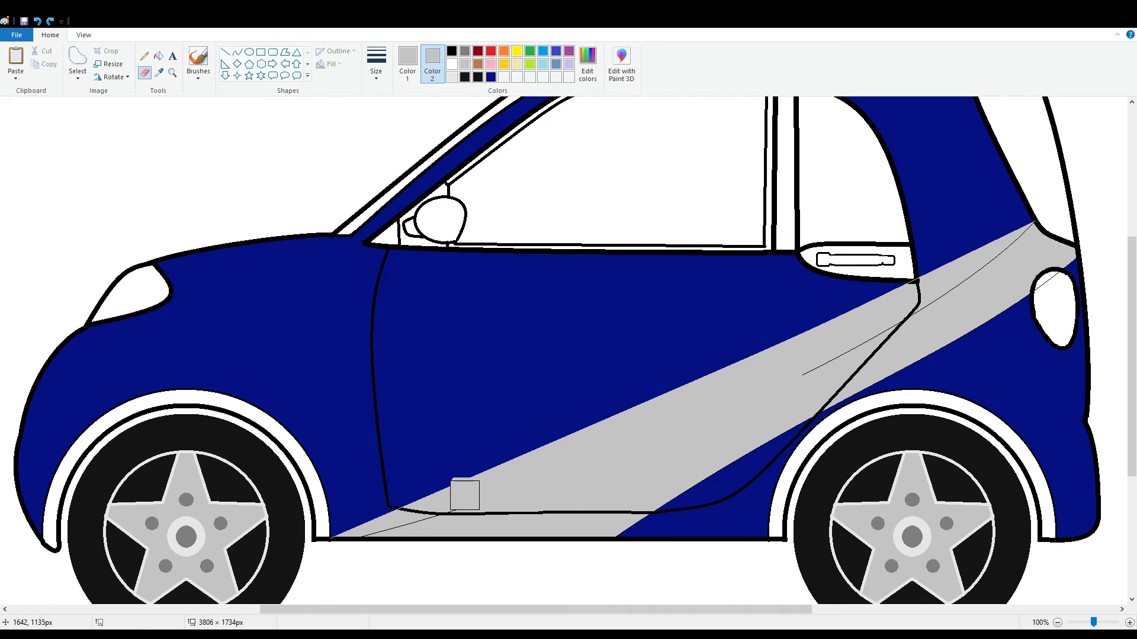
pyautogui.moveTo(969, 283)
pyautogui.mouseDown()
pyautogui.moveTo(932, 322)
pyautogui.moveTo(1020, 246)
pyautogui.mouseUp()
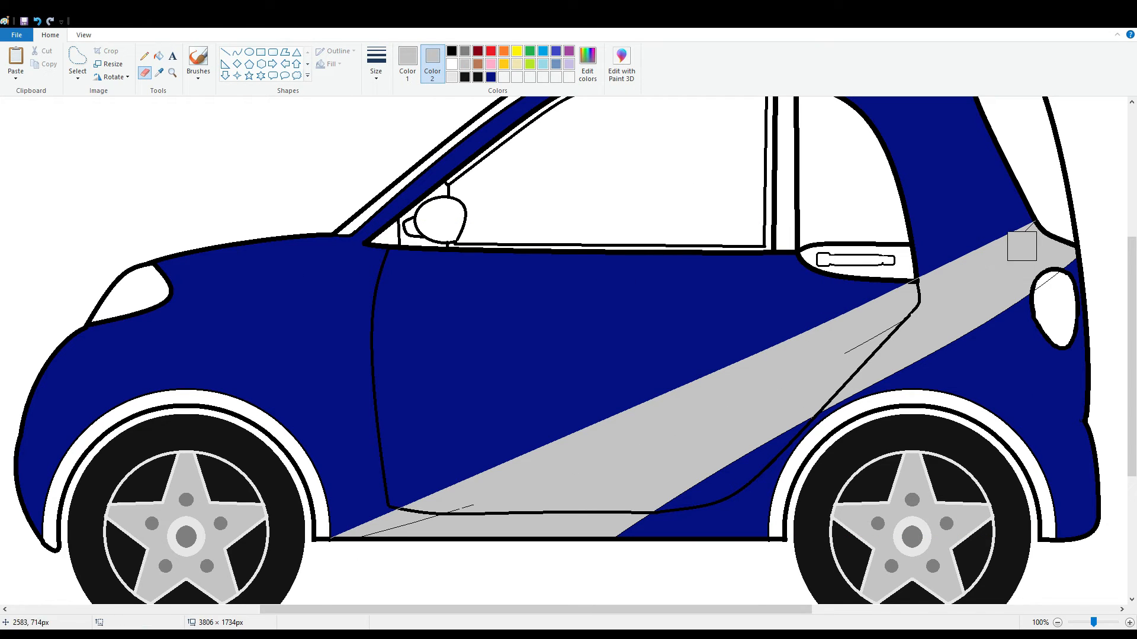
pyautogui.click(376, 59)
pyautogui.click(396, 162)
pyautogui.click(225, 52)
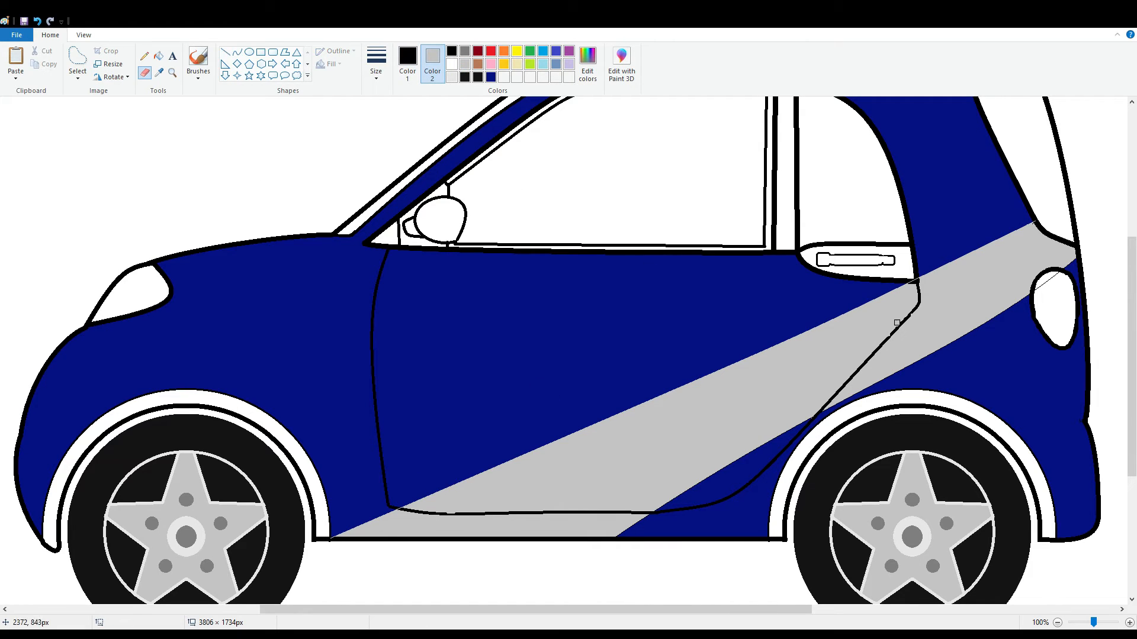
pyautogui.click(225, 52)
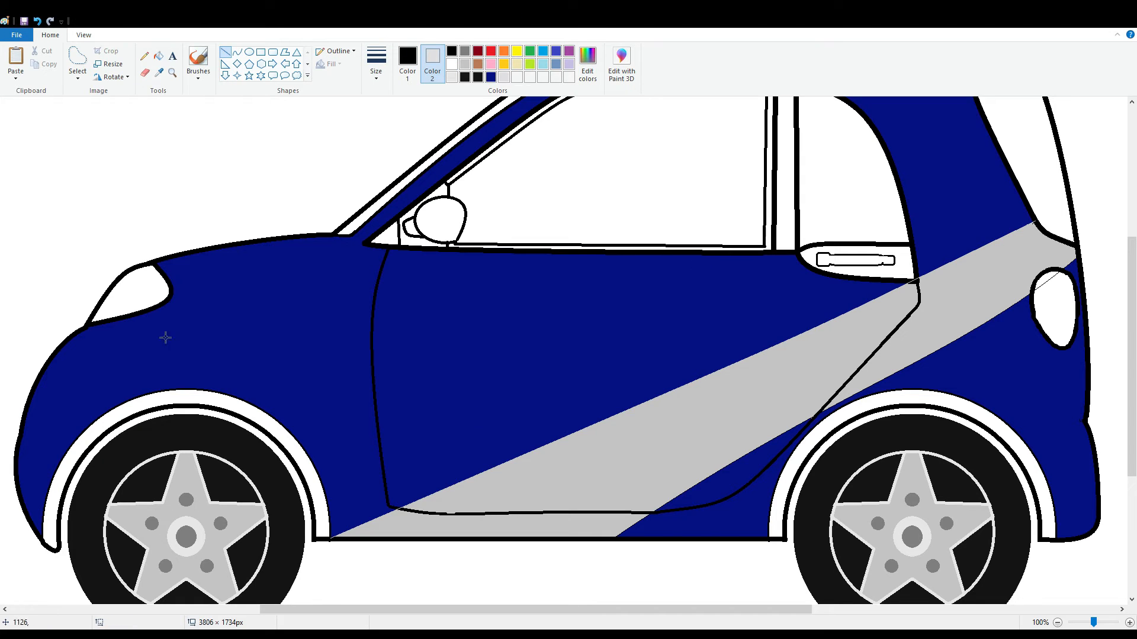
# Fill the headlight with a very light gray.
pyautogui.click(158, 56)
pyautogui.click(135, 296)
pyautogui.click(38, 21)
pyautogui.click(451, 64)
pyautogui.click(408, 63)
pyautogui.click(503, 77)
pyautogui.click(135, 296)
# Draw light gray curves inside the headlight to divide it into a main lens, a rear section and a lower section.
pyautogui.click(465, 64)
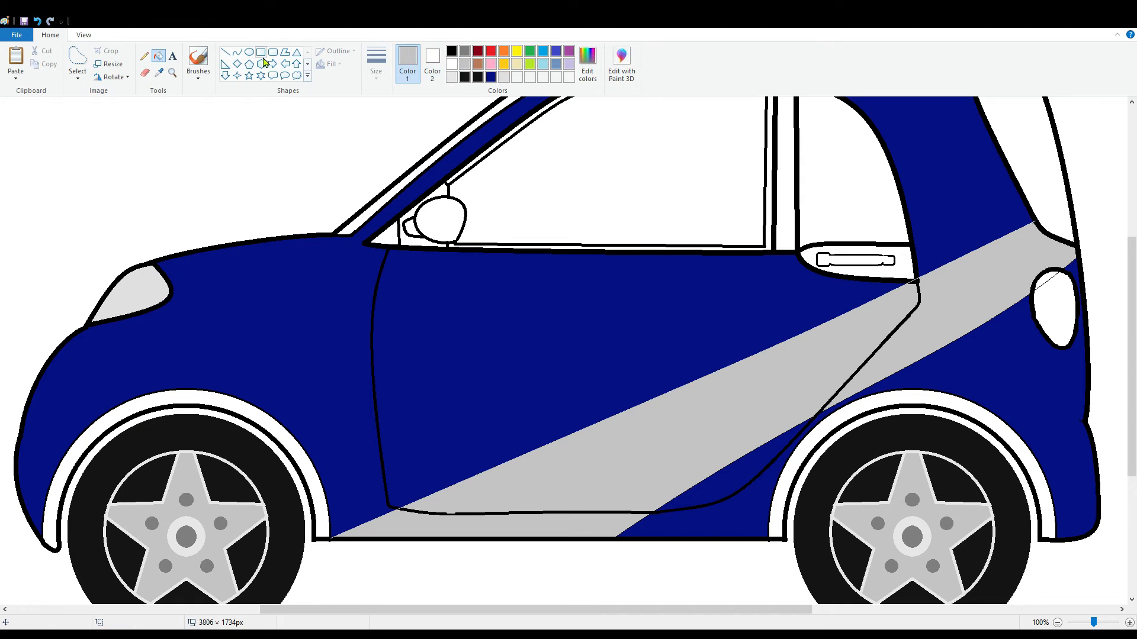
pyautogui.click(237, 52)
pyautogui.moveTo(149, 266)
pyautogui.mouseDown()
pyautogui.moveTo(110, 324)
pyautogui.moveTo(156, 293)
pyautogui.moveTo(161, 308)
pyautogui.mouseUp()
pyautogui.click(159, 310)
pyautogui.click(197, 300)
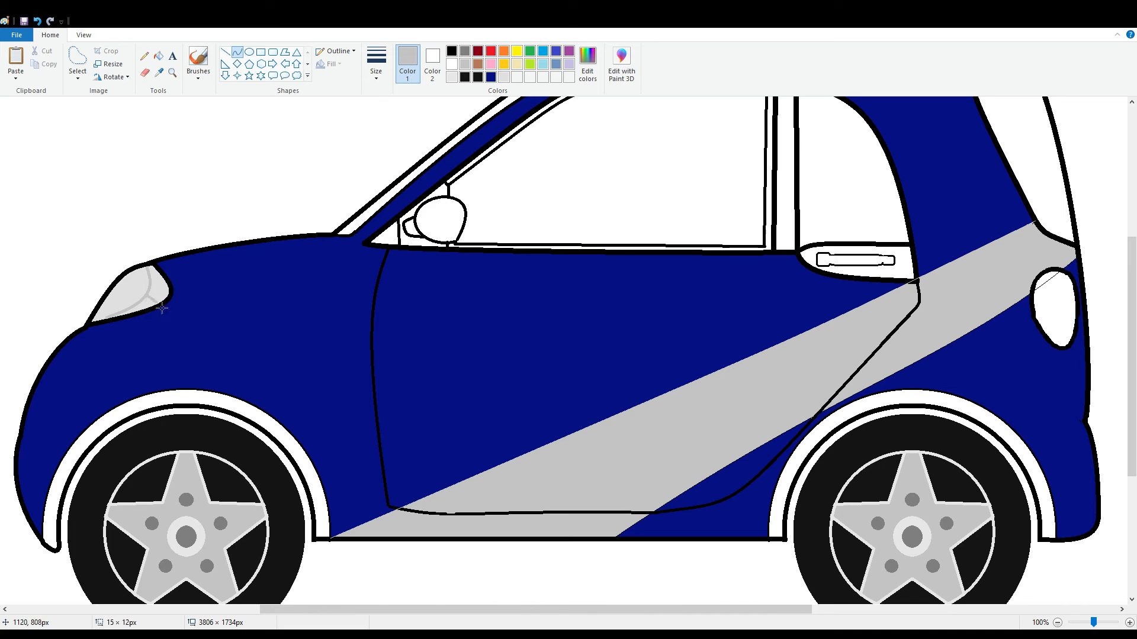
# Fill the lower section of the headlight with orange.
pyautogui.scroll(1, 333, 309)
pyautogui.scroll(-2, 333, 309)
pyautogui.click(504, 51)
pyautogui.click(159, 56)
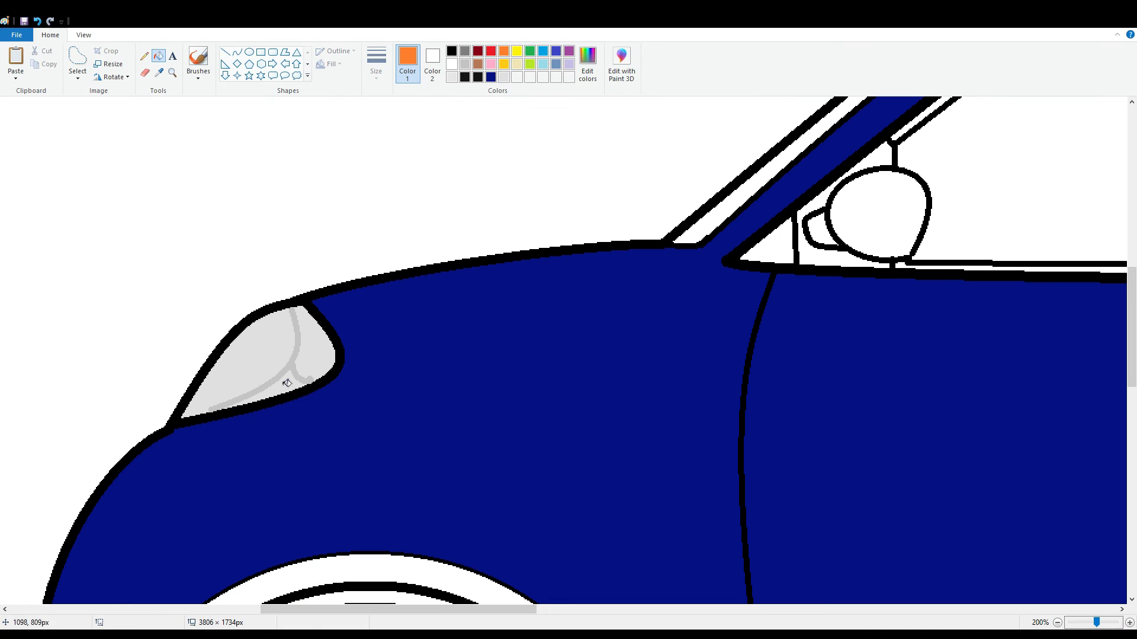
pyautogui.click(283, 385)
pyautogui.scroll(-3, 316, 248)
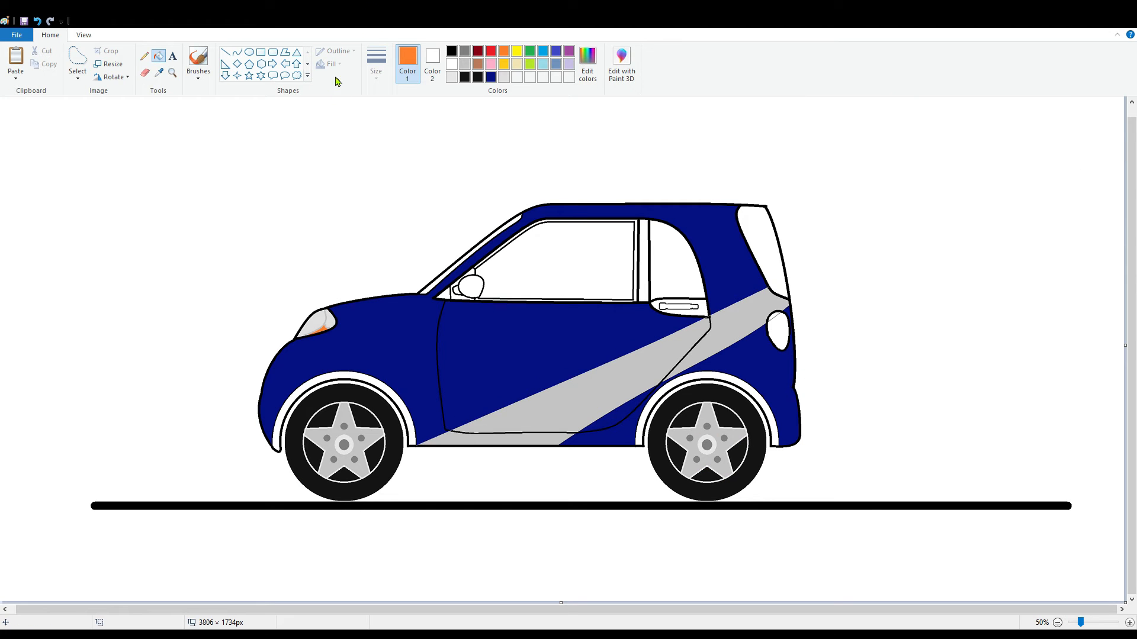
# Fill the pillar between the door window and rear side window with dark blue and the door window frame with light gray.
pyautogui.click(490, 77)
pyautogui.click(643, 272)
pyautogui.click(465, 64)
pyautogui.click(637, 284)
# Fill the area behind the side mirror with gray, and the mirror with its bracket with dark blue.
pyautogui.click(465, 51)
pyautogui.click(463, 299)
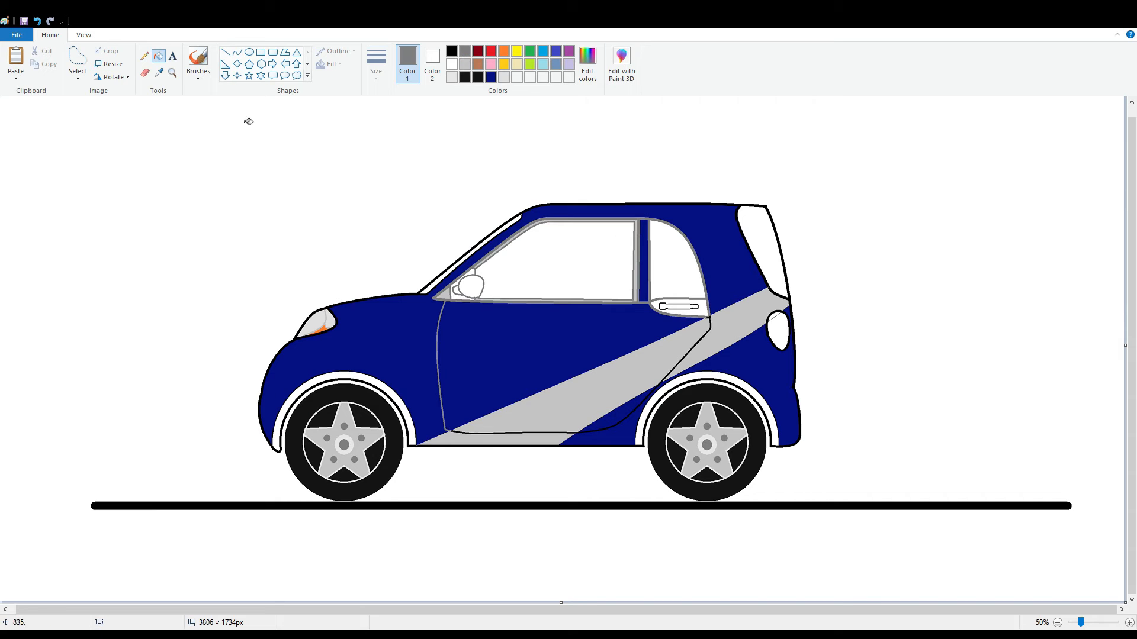
pyautogui.click(38, 21)
pyautogui.click(462, 297)
pyautogui.click(471, 287)
pyautogui.click(491, 78)
pyautogui.click(471, 287)
pyautogui.click(455, 290)
# Draw two light gray curves across the side mirror and fill the band between them with light gray.
pyautogui.click(1130, 623)
pyautogui.scroll(-3, 769, 348)
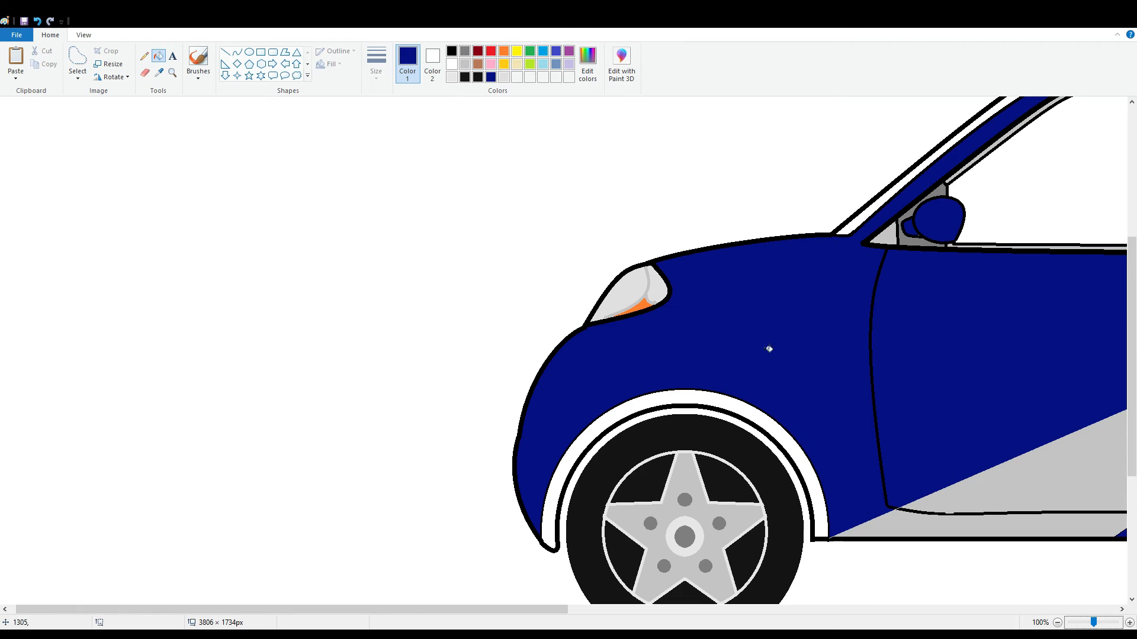
pyautogui.click(238, 52)
pyautogui.click(464, 64)
pyautogui.moveTo(332, 609); pyautogui.dragTo(520, 609)
pyautogui.moveTo(533, 215); pyautogui.dragTo(579, 215)
pyautogui.moveTo(555, 218); pyautogui.dragTo(581, 211)
pyautogui.hotkey('ctrl', 'z')
pyautogui.moveTo(555, 212); pyautogui.dragTo(556, 220)
pyautogui.moveTo(528, 223); pyautogui.dragTo(581, 240)
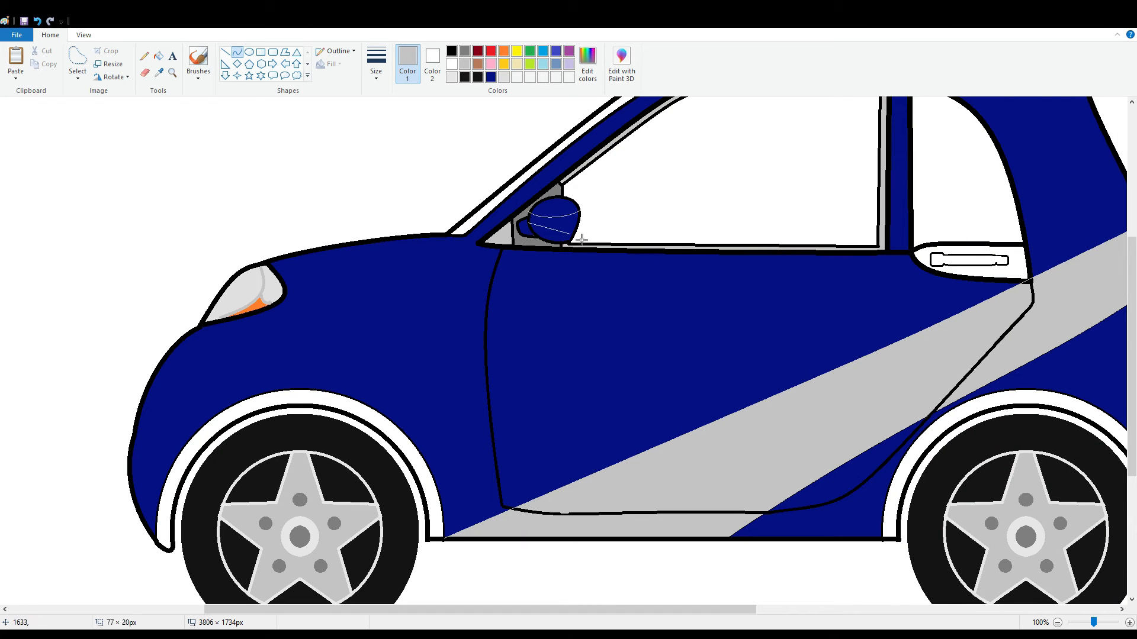
pyautogui.click(158, 55)
pyautogui.click(554, 221)
pyautogui.click(1058, 623)
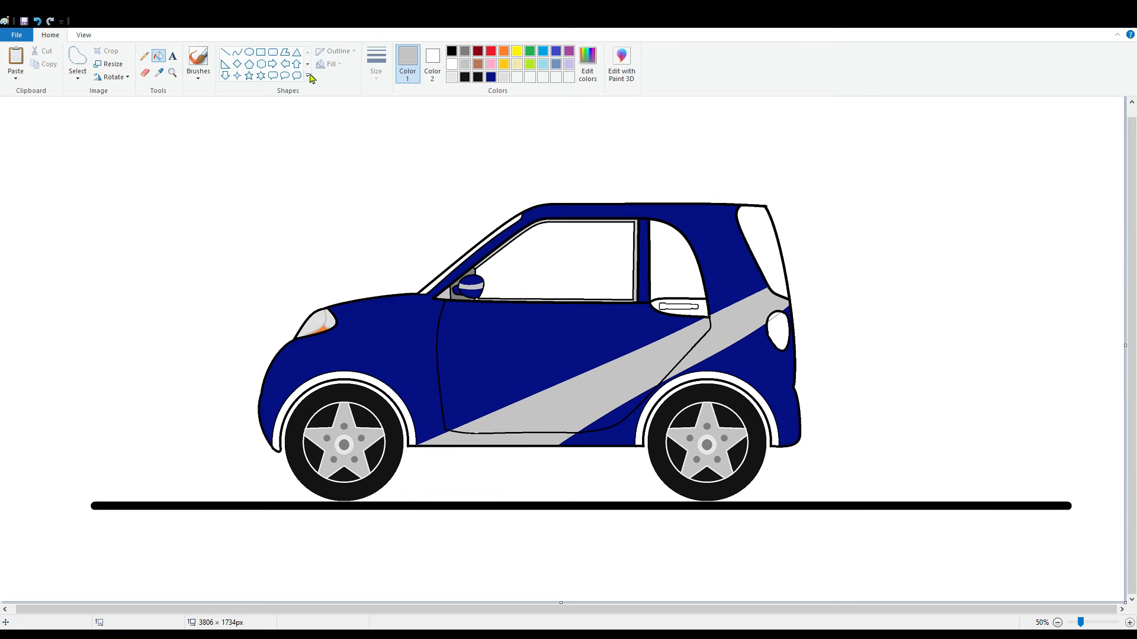
# Fill the door window, rear side window and rear windscreen with a custom dark gray.
pyautogui.click(446, 413)
pyautogui.click(556, 260)
pyautogui.click(675, 261)
pyautogui.click(587, 64)
pyautogui.click(557, 261)
pyautogui.click(675, 261)
pyautogui.click(762, 241)
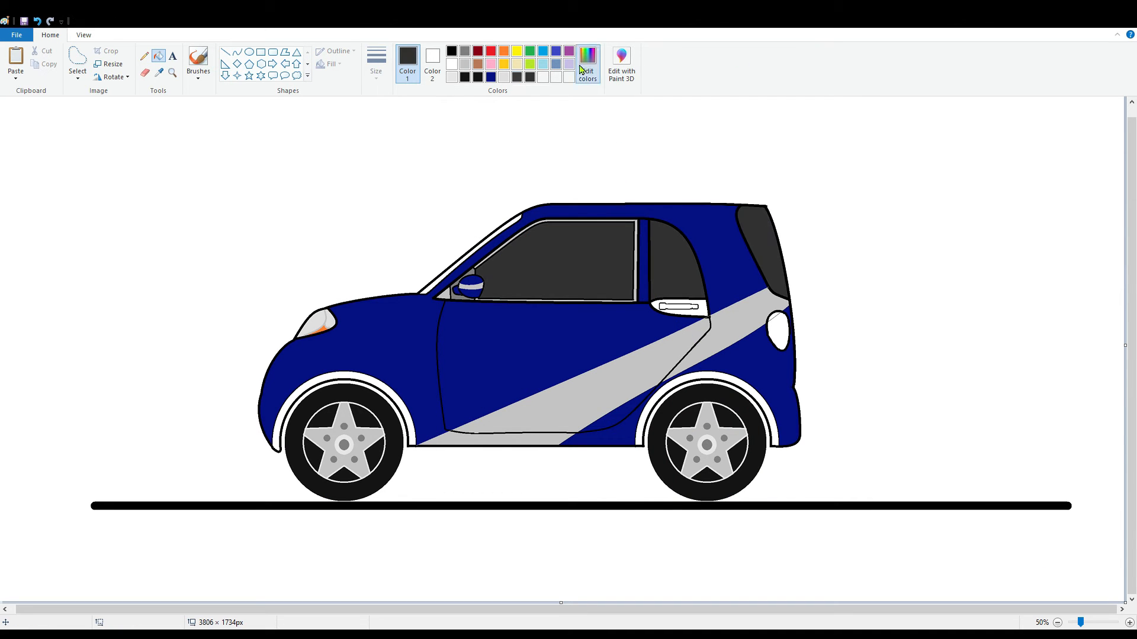
# Fill the windshield and the rear windscreen with a custom medium gray.
pyautogui.click(588, 64)
pyautogui.click(453, 413)
pyautogui.click(479, 248)
pyautogui.click(761, 234)
# Fill the vent panel below the rear side window with near-black and its slot with dark gray.
pyautogui.click(478, 77)
pyautogui.click(681, 312)
pyautogui.click(517, 77)
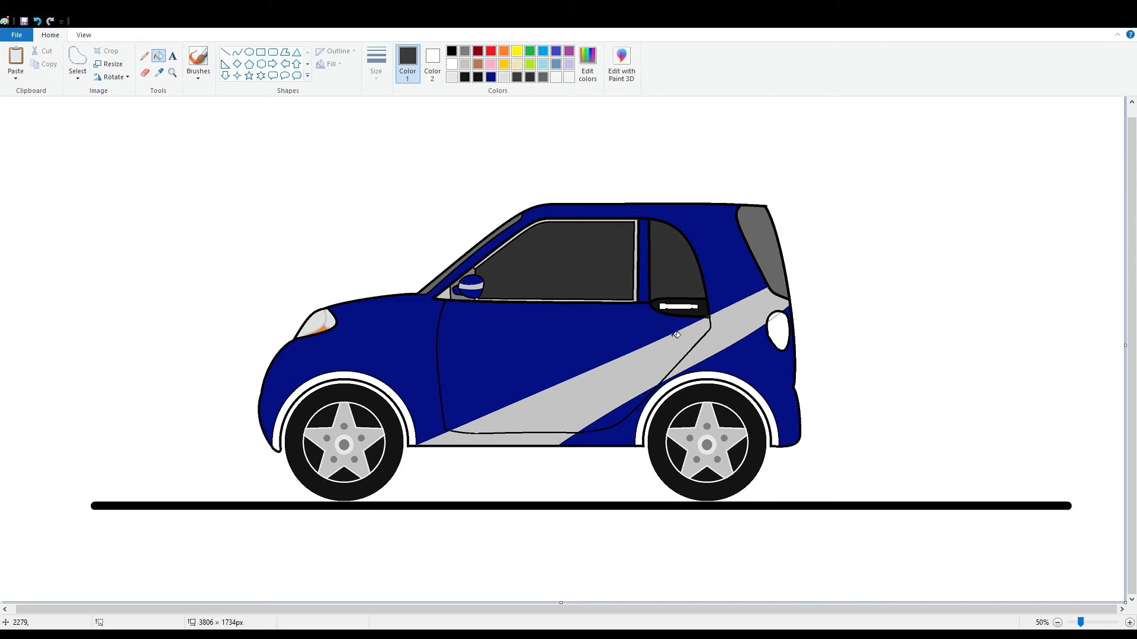
# Draw short black lines, about 18 px long, to close the lower ends of the wheel arches.
pyautogui.click(226, 52)
pyautogui.click(452, 51)
pyautogui.click(1129, 622)
pyautogui.moveTo(544, 542); pyautogui.dragTo(555, 542)
pyautogui.hotkey('ctrl', 'z')
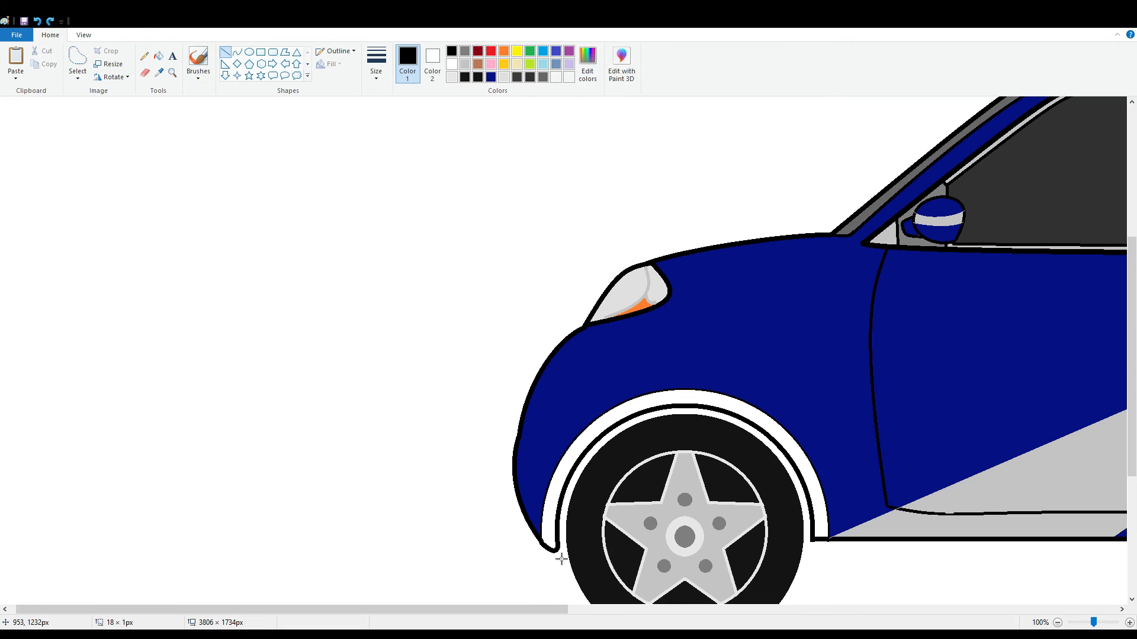
pyautogui.hscroll(10, 841, 545)
pyautogui.click(1058, 623)
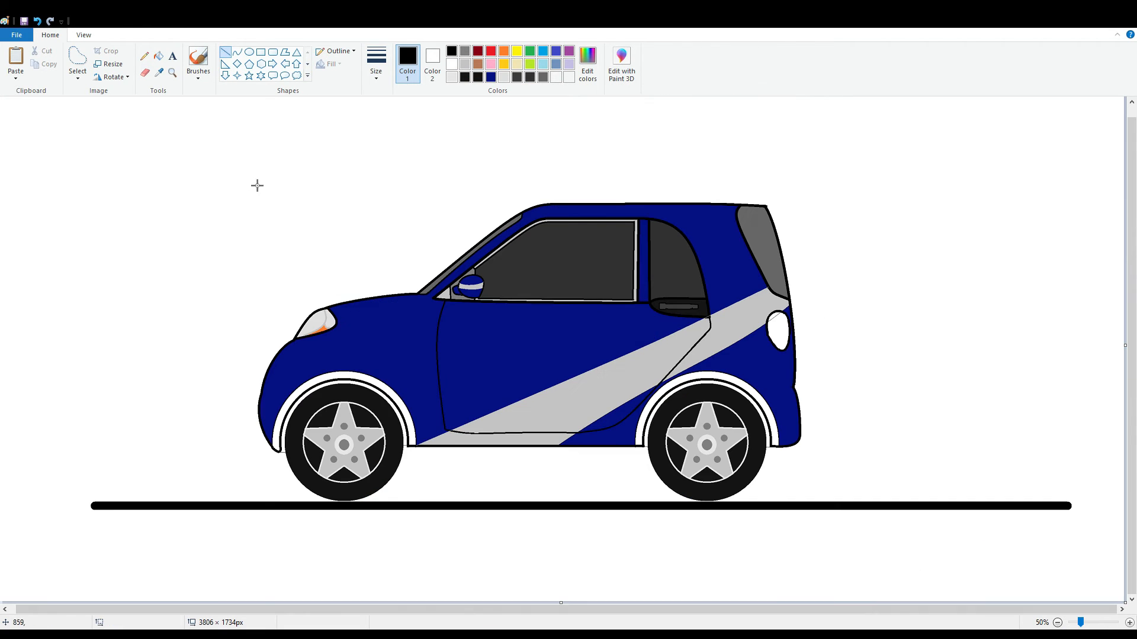
# Fill the headlight's rear section with orange and its lower section with very light gray.
pyautogui.click(465, 64)
pyautogui.click(159, 56)
pyautogui.click(37, 22)
pyautogui.click(504, 51)
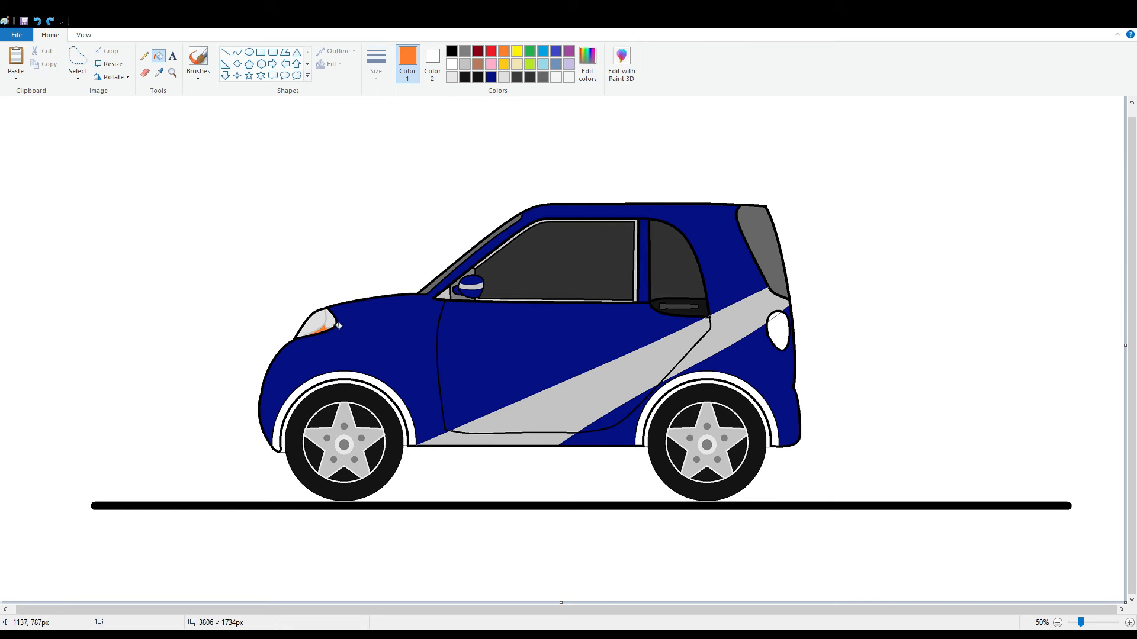
pyautogui.click(503, 80)
pyautogui.click(320, 332)
# Fill the taillight with red and its small upper corner with gold.
pyautogui.click(491, 51)
pyautogui.click(779, 333)
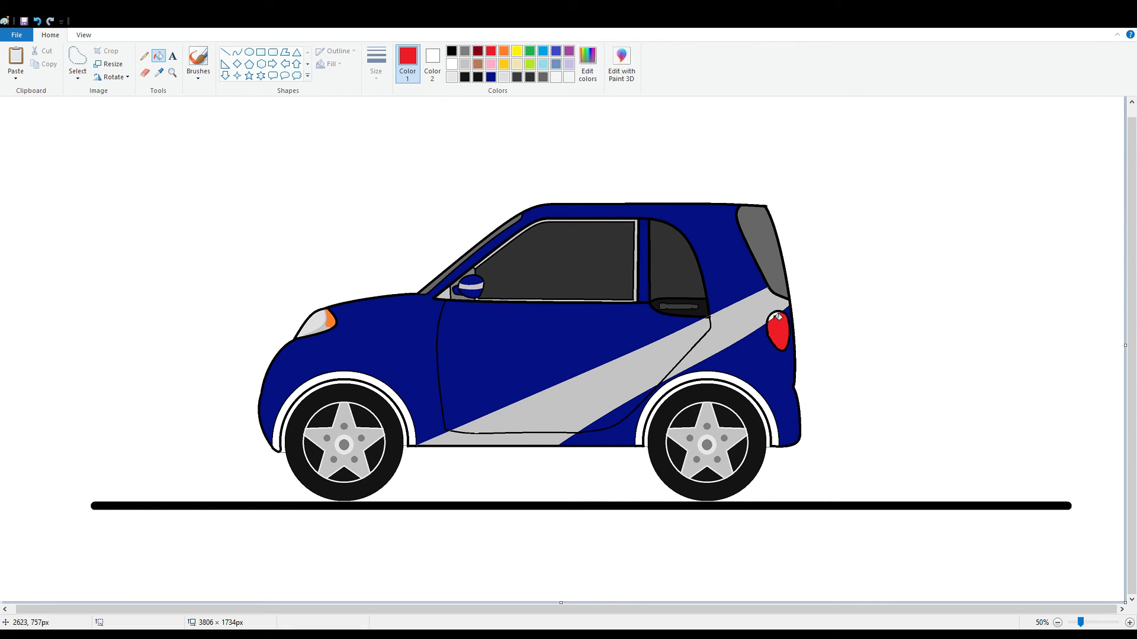
pyautogui.click(504, 50)
pyautogui.click(773, 317)
# Draw a small black-outlined spoiler at the rear edge of the roof and fill it with the body's dark blue.
pyautogui.click(238, 52)
pyautogui.click(452, 51)
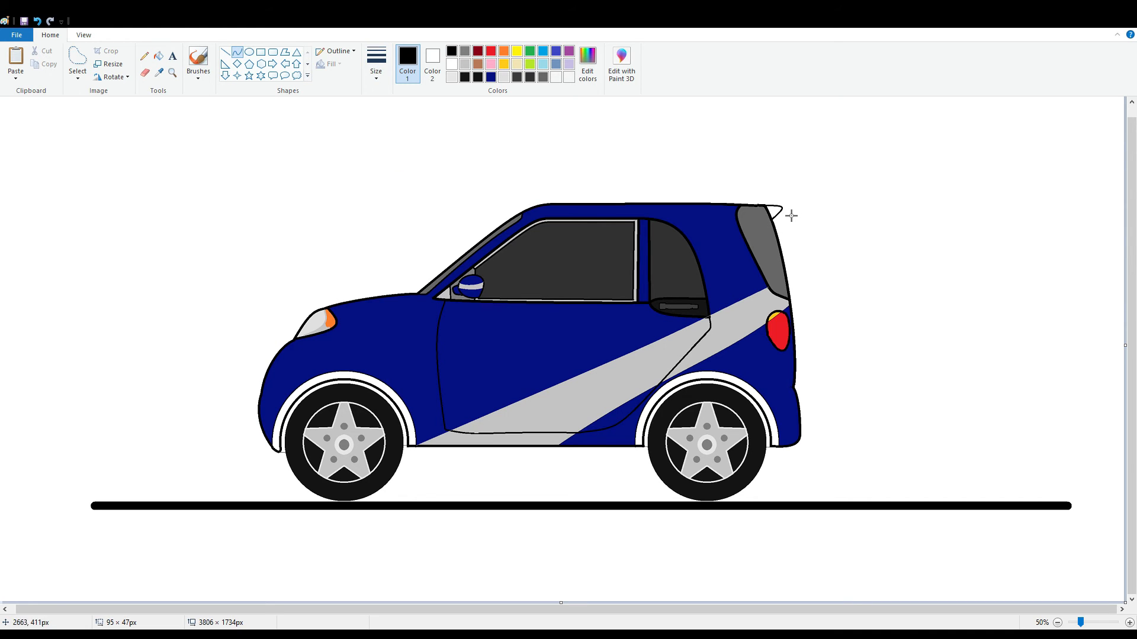
pyautogui.click(159, 56)
pyautogui.click(158, 73)
pyautogui.click(725, 254)
pyautogui.click(774, 211)
# Fill the outer bands of both wheel arches with a custom brighter blue.
pyautogui.click(588, 64)
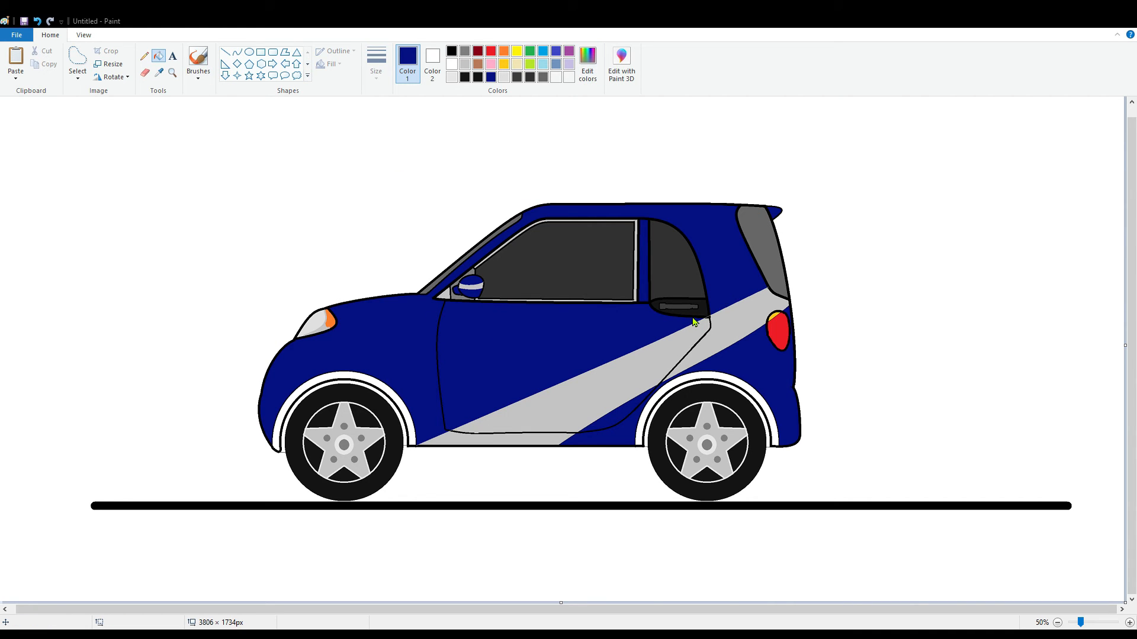
pyautogui.click(409, 417)
pyautogui.click(773, 418)
# Fill the narrow gaps between the wheel arches and both tires with a custom very dark blue.
pyautogui.click(479, 412)
pyautogui.click(405, 439)
pyautogui.click(588, 66)
pyautogui.click(472, 414)
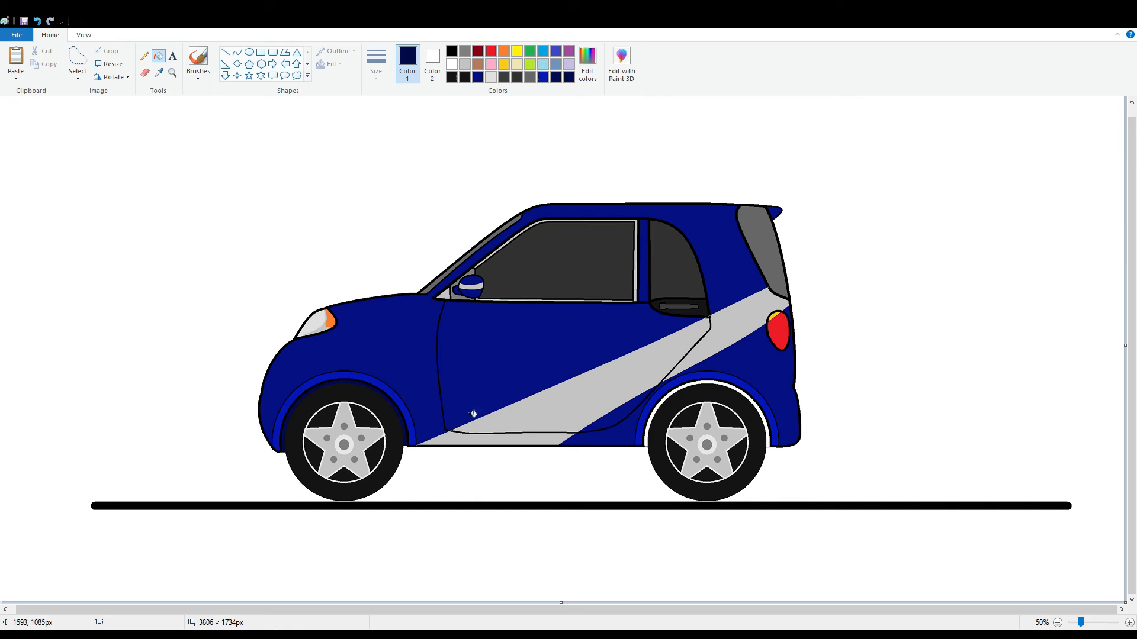
pyautogui.click(405, 440)
pyautogui.click(768, 440)
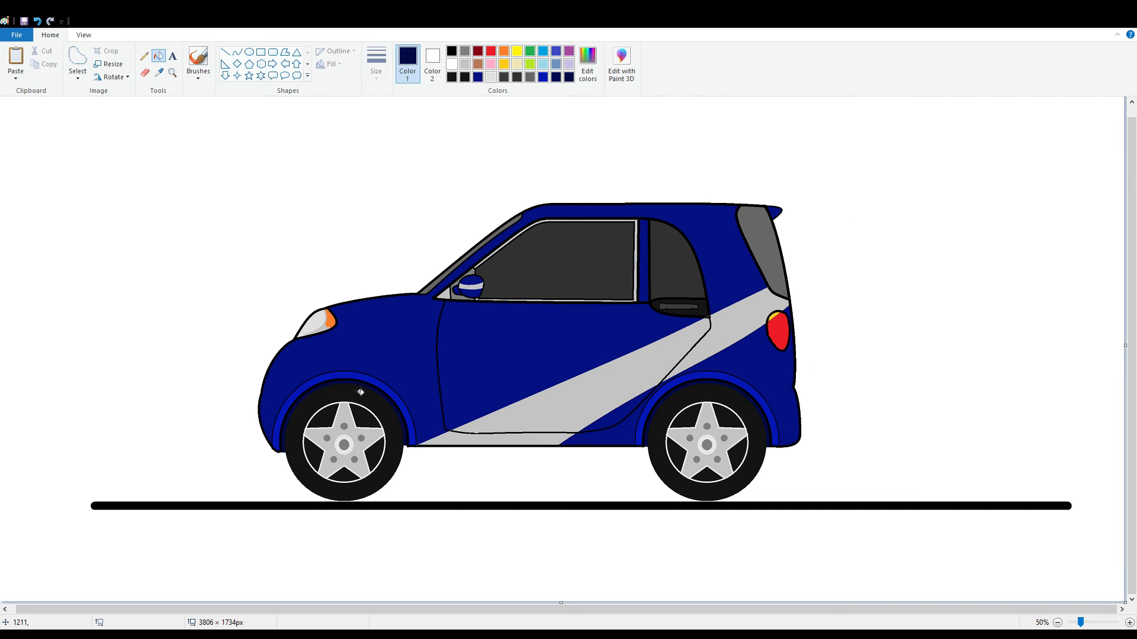
pyautogui.click(249, 52)
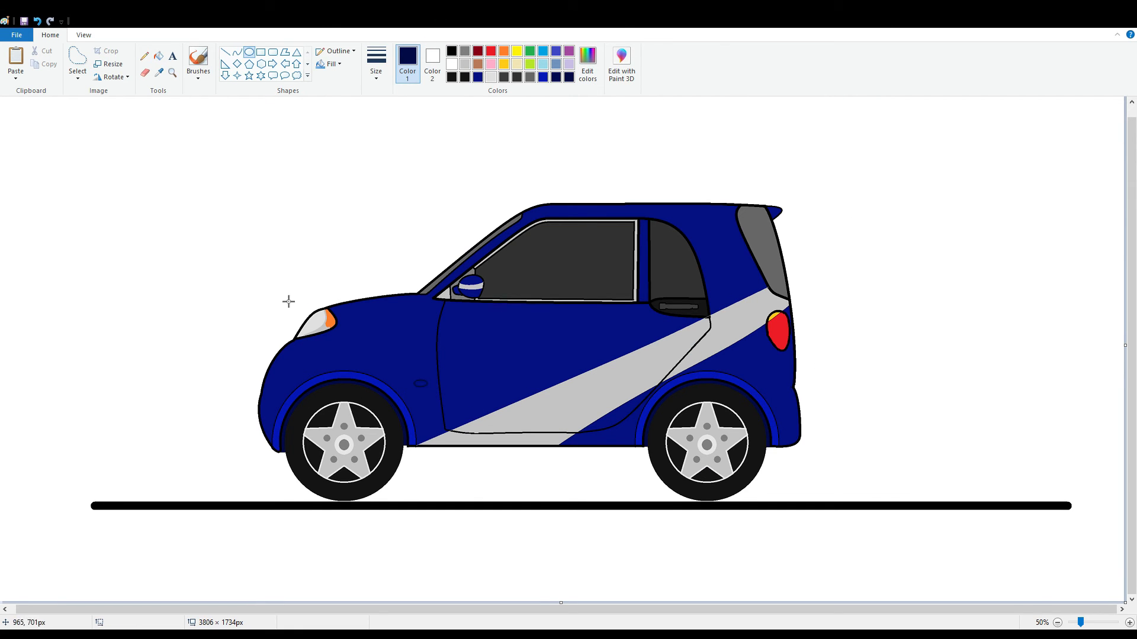
pyautogui.click(36, 21)
pyautogui.click(36, 20)
# Draw an oval side indicator about 39 × 20 px on the front fender, shift it toward the door and color it solid orange.
pyautogui.click(1130, 623)
pyautogui.scroll(-3, 929, 533)
pyautogui.moveTo(781, 435); pyautogui.dragTo(809, 440)
pyautogui.click(504, 51)
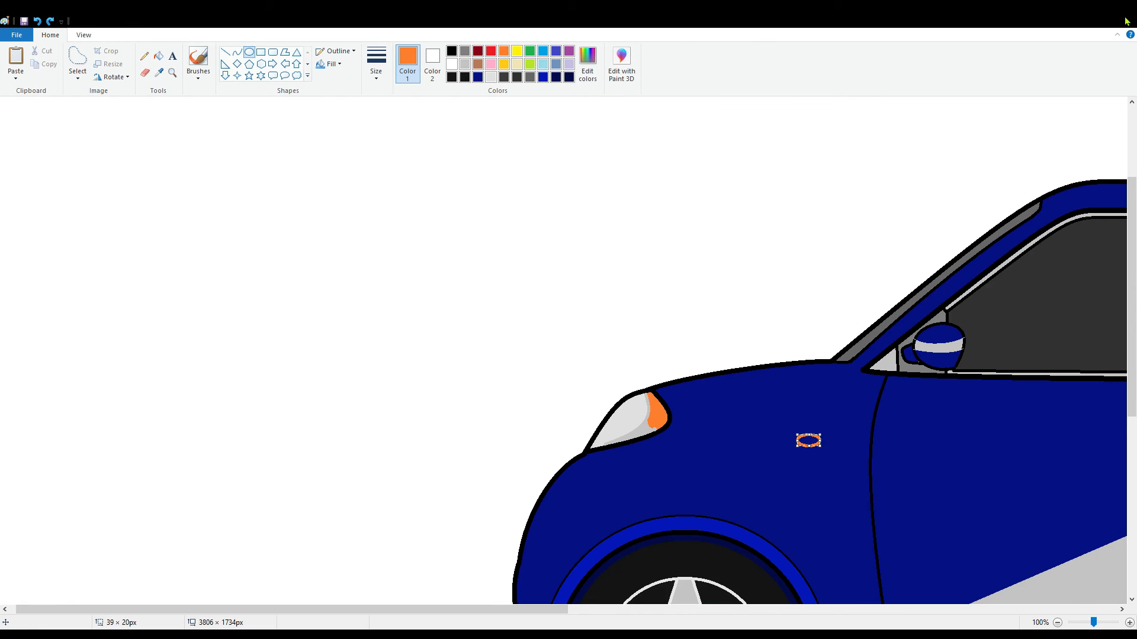
pyautogui.press('Right')
pyautogui.press('Right')
pyautogui.press('Right')
pyautogui.press('Right')
pyautogui.press('Right')
pyautogui.press('Right')
pyautogui.press('Right')
pyautogui.press('Right')
pyautogui.press('Right')
pyautogui.press('Right')
pyautogui.press('Right')
pyautogui.press('Right')
pyautogui.press('Right')
pyautogui.press('Right')
pyautogui.press('Right')
pyautogui.press('Right')
pyautogui.press('Right')
pyautogui.press('Right')
pyautogui.press('Right')
pyautogui.press('Right')
pyautogui.click(159, 56)
pyautogui.click(822, 440)
pyautogui.click(1058, 623)
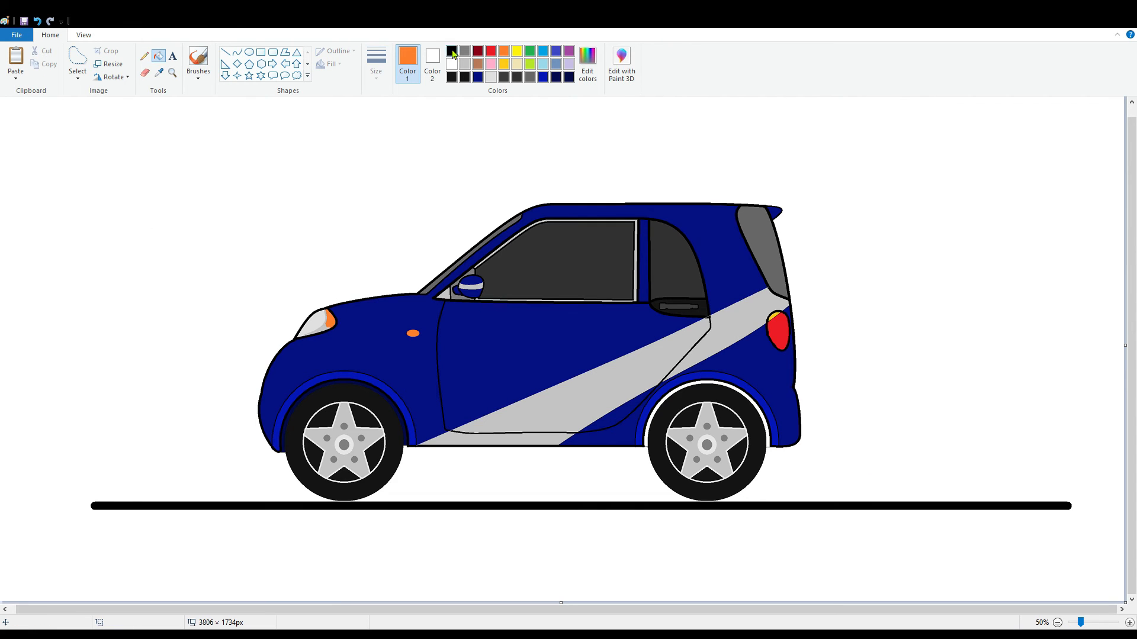
# Fill the gap around the rear tire with very dark blue and remove the ground line by filling it with white.
pyautogui.click(569, 77)
pyautogui.click(768, 439)
pyautogui.click(453, 64)
pyautogui.click(442, 507)
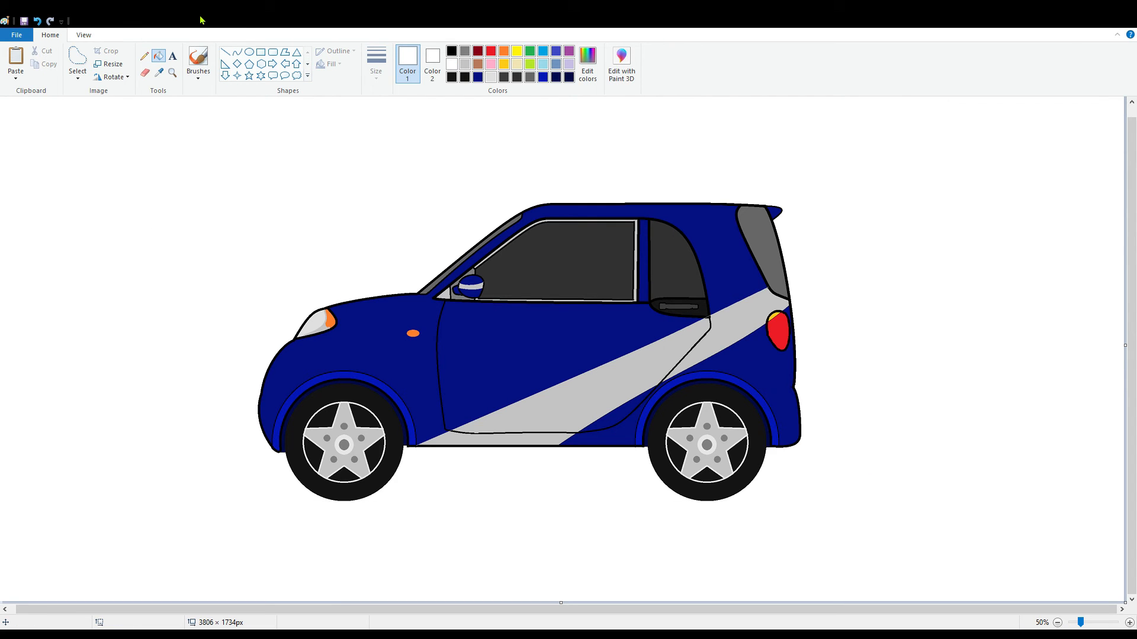
# Draw black curves inside the rear windscreen to outline an inner glass area.
pyautogui.click(240, 55)
pyautogui.click(452, 51)
pyautogui.moveTo(772, 219); pyautogui.dragTo(777, 293)
pyautogui.moveTo(758, 234); pyautogui.dragTo(739, 208)
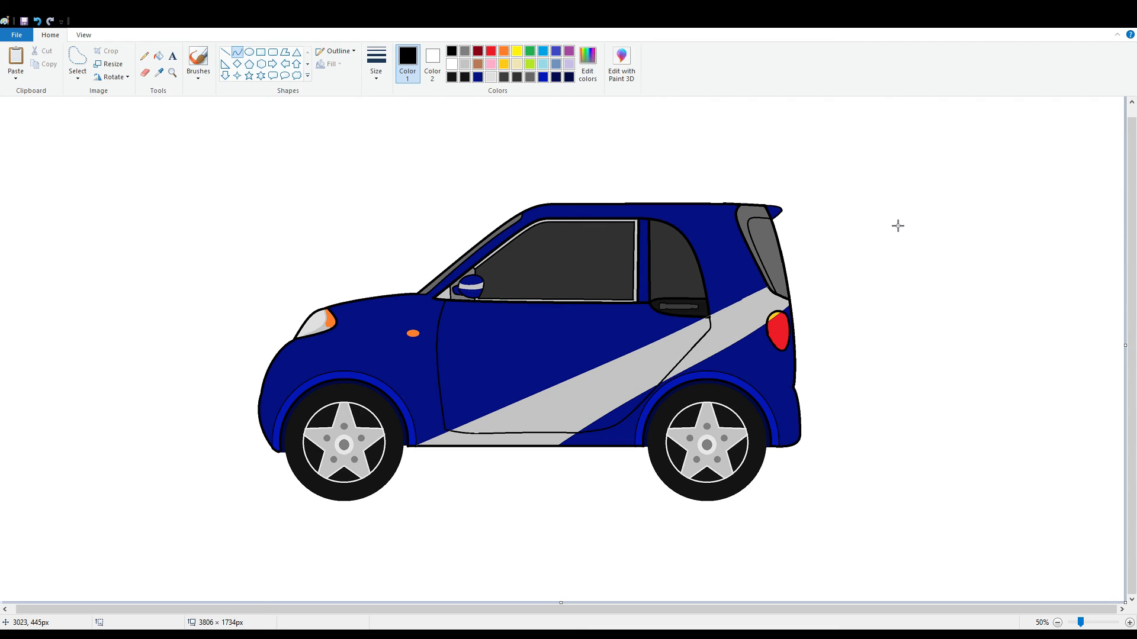
# Recolor the diagonal stripe across the door and rear body with the body's dark blue.
pyautogui.click(159, 56)
pyautogui.click(521, 358)
pyautogui.hotkey('ctrl', 'z')
pyautogui.click(159, 72)
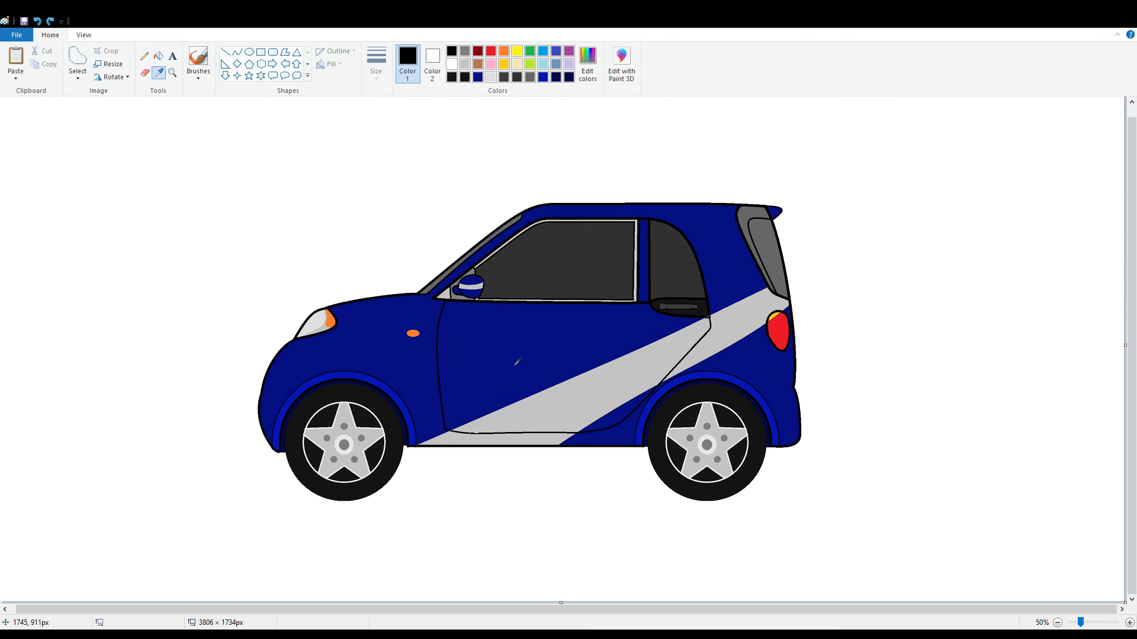
pyautogui.click(516, 363)
pyautogui.click(545, 409)
pyautogui.click(731, 326)
# Erase the leftover stripe outlines across the door and lower body using the body's dark blue.
pyautogui.click(145, 73)
pyautogui.click(433, 64)
pyautogui.click(477, 77)
pyautogui.moveTo(1081, 623); pyautogui.dragTo(1093, 622)
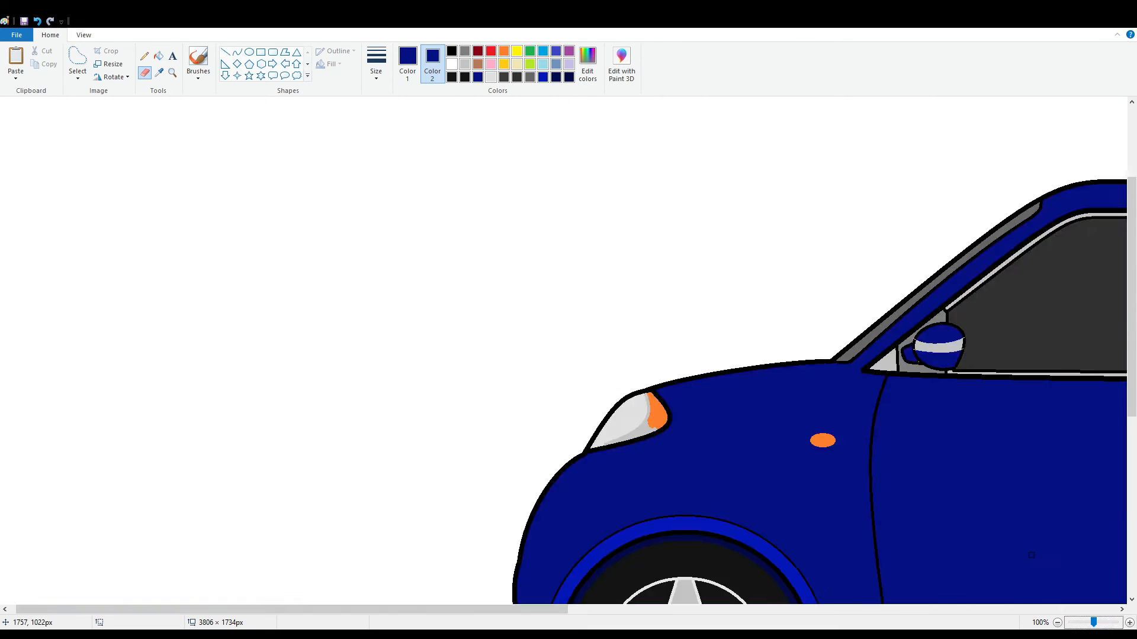
pyautogui.scroll(-4, 1038, 559)
pyautogui.moveTo(364, 609); pyautogui.dragTo(693, 609)
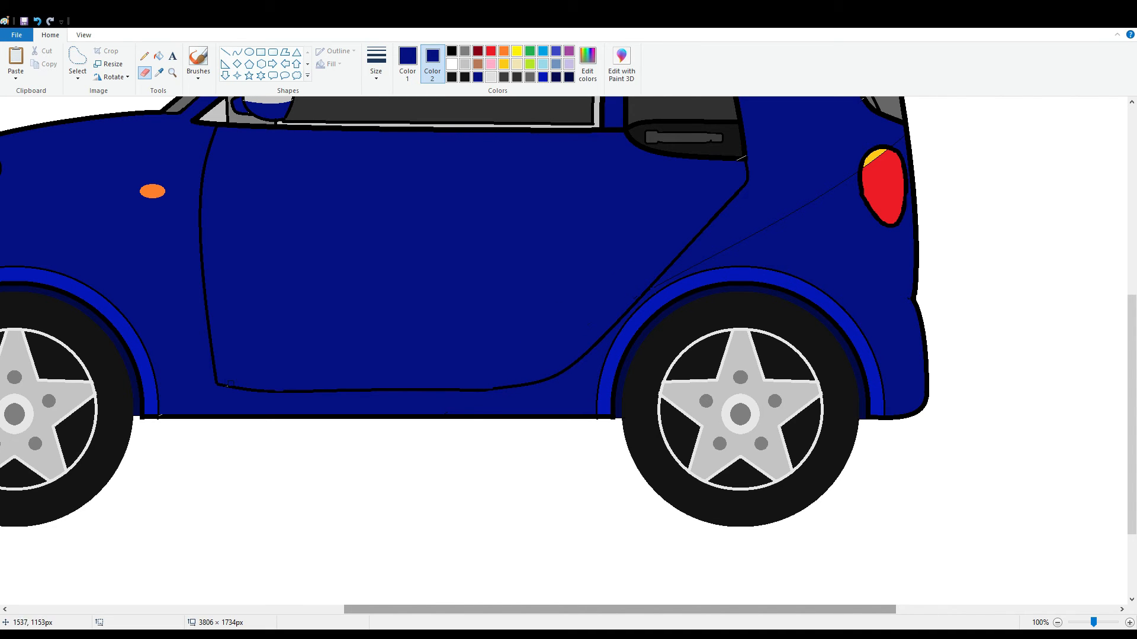
# Redraw the black door outline at the door's lower front corner with a short line.
pyautogui.click(225, 52)
pyautogui.moveTo(218, 385); pyautogui.dragTo(237, 390)
pyautogui.click(452, 64)
pyautogui.click(408, 64)
pyautogui.click(452, 51)
pyautogui.click(315, 322)
pyautogui.scroll(4, 650, 399)
# Erase the thin stripe line remaining over the rear fender with the body's dark blue.
pyautogui.click(432, 64)
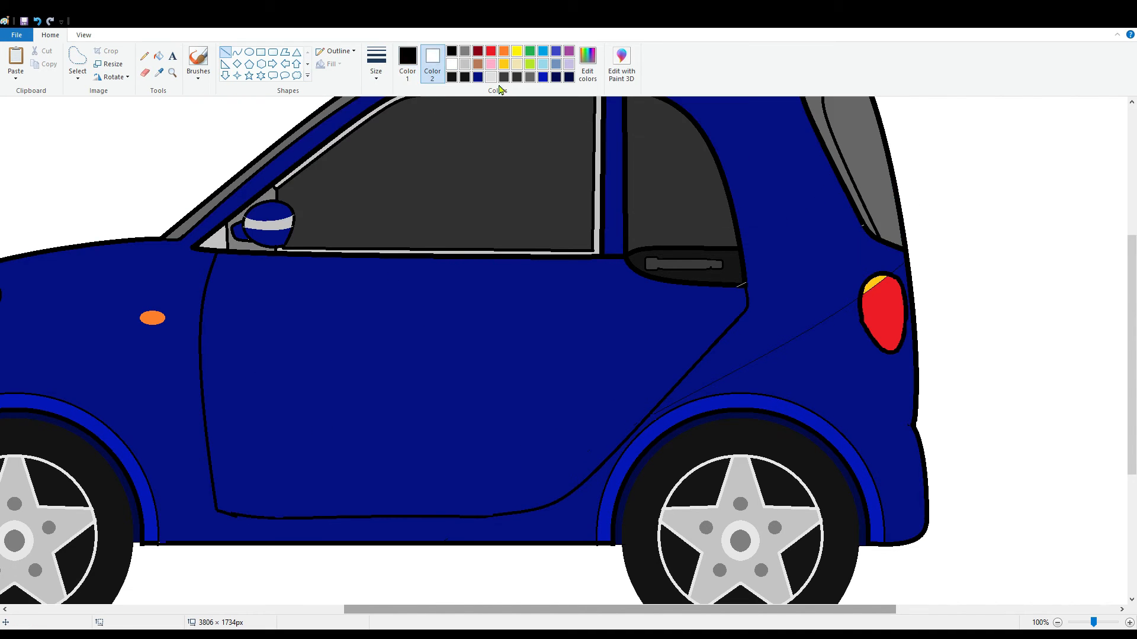
pyautogui.click(478, 77)
pyautogui.click(145, 72)
# Draw light gray divider lines below the tail light, ahead of the door's lower front corner and at the windshield base.
pyautogui.click(237, 52)
pyautogui.click(452, 64)
pyautogui.click(407, 64)
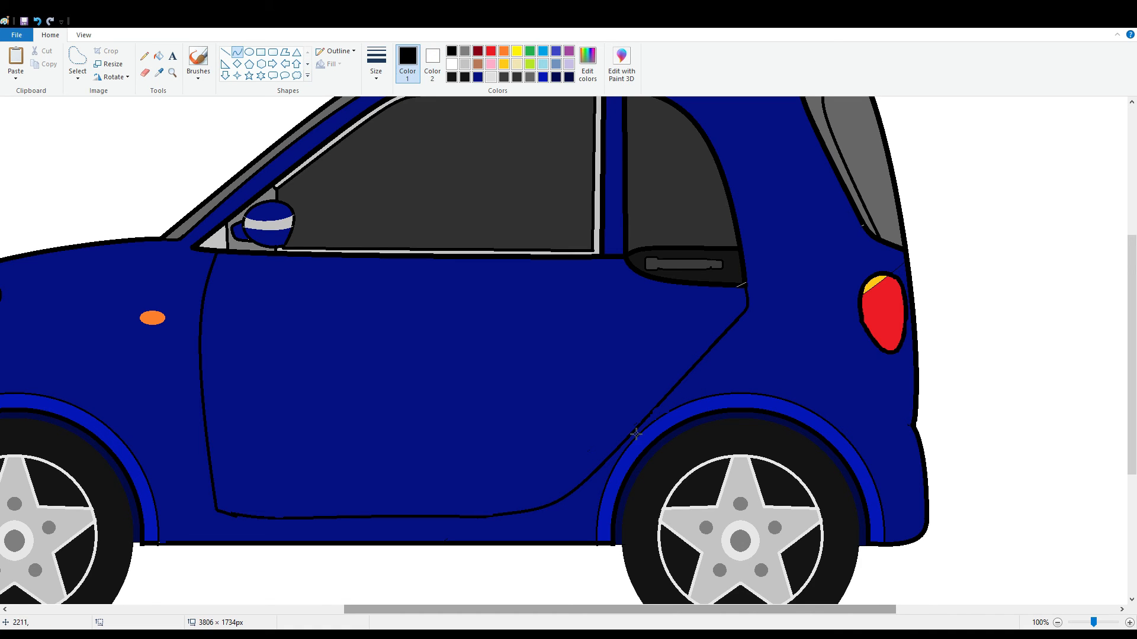
pyautogui.click(471, 66)
pyautogui.moveTo(807, 409); pyautogui.dragTo(921, 349)
pyautogui.click(590, 214)
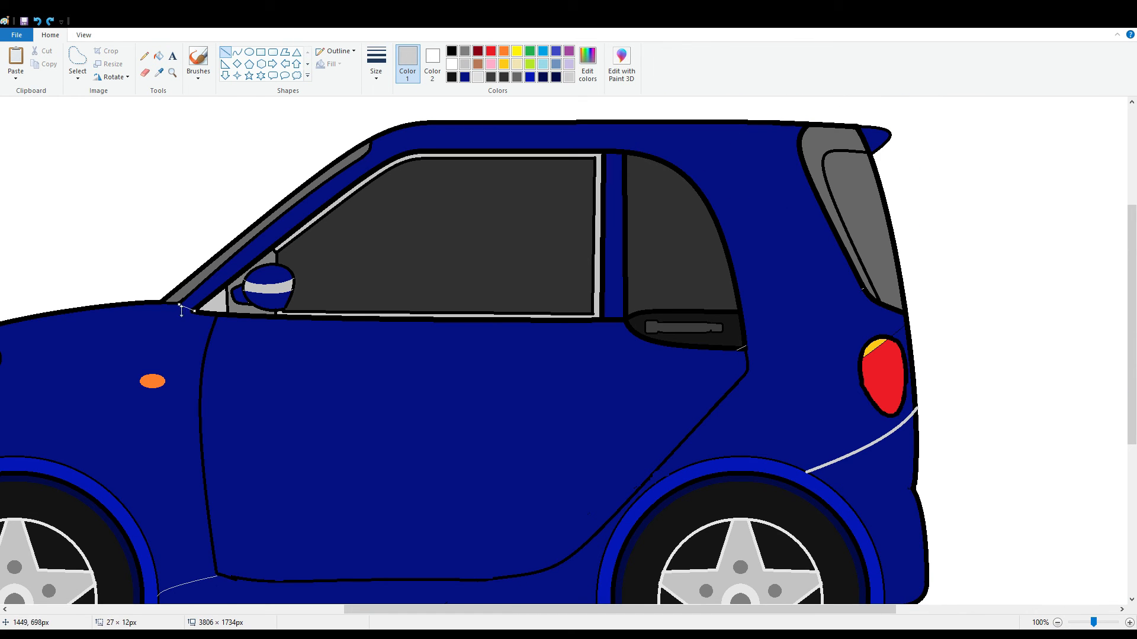
# Try filling the roof, rear body and sill with light gray.
pyautogui.click(159, 56)
pyautogui.click(676, 469)
pyautogui.scroll(-1, 830, 434)
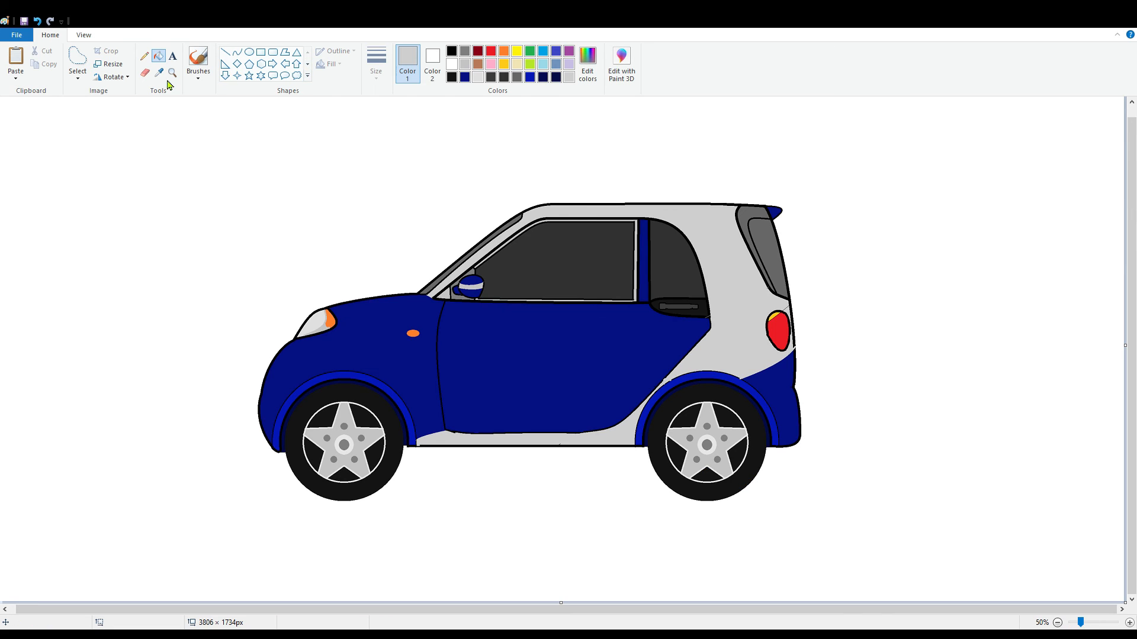
# Try a black curve along the rear edge below the tail light, and undo it together with the light gray fill.
pyautogui.click(158, 73)
pyautogui.click(776, 213)
pyautogui.click(237, 52)
pyautogui.click(452, 51)
pyautogui.moveTo(794, 349); pyautogui.dragTo(798, 388)
pyautogui.click(376, 64)
pyautogui.click(383, 146)
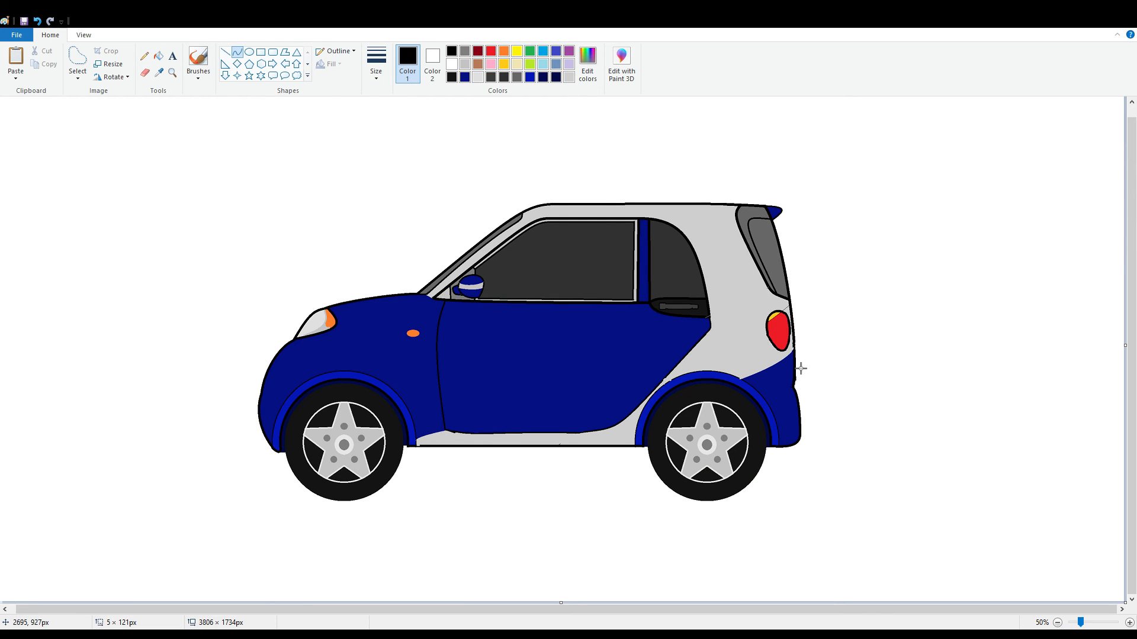
pyautogui.click(800, 368)
pyautogui.click(38, 22)
pyautogui.click(37, 22)
pyautogui.click(37, 22)
pyautogui.click(38, 22)
# Erase the thin gray curve between the front wheel arch and the door corner with dark blue.
pyautogui.click(145, 73)
pyautogui.click(1130, 623)
pyautogui.moveTo(781, 610)
pyautogui.mouseDown()
pyautogui.moveTo(509, 611)
pyautogui.moveTo(785, 610)
pyautogui.mouseUp()
pyautogui.click(238, 52)
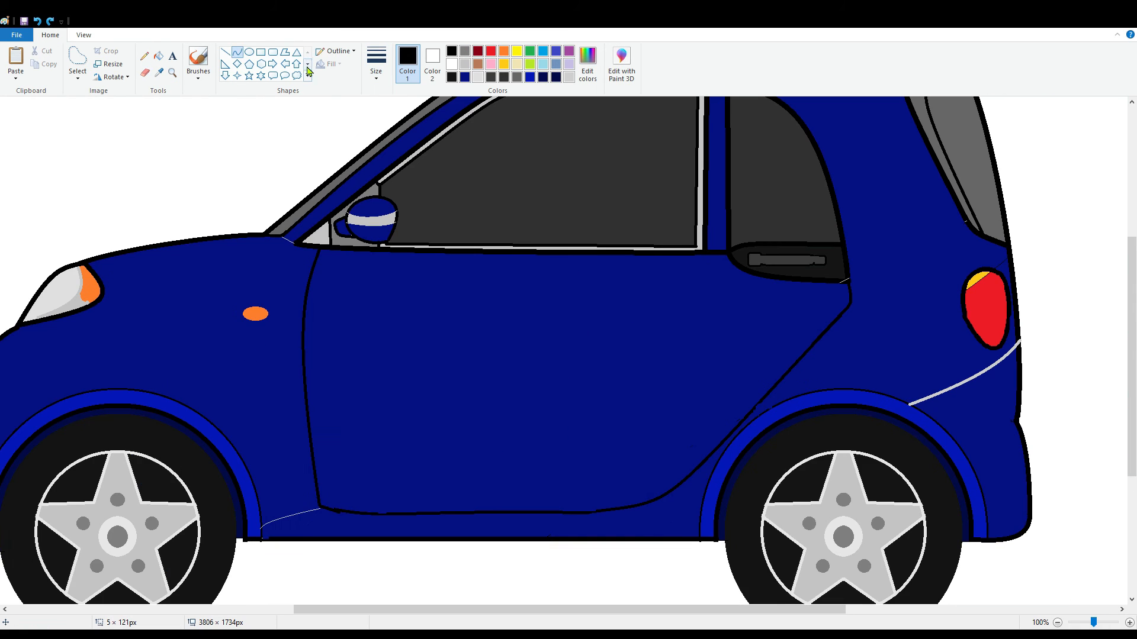
pyautogui.click(145, 74)
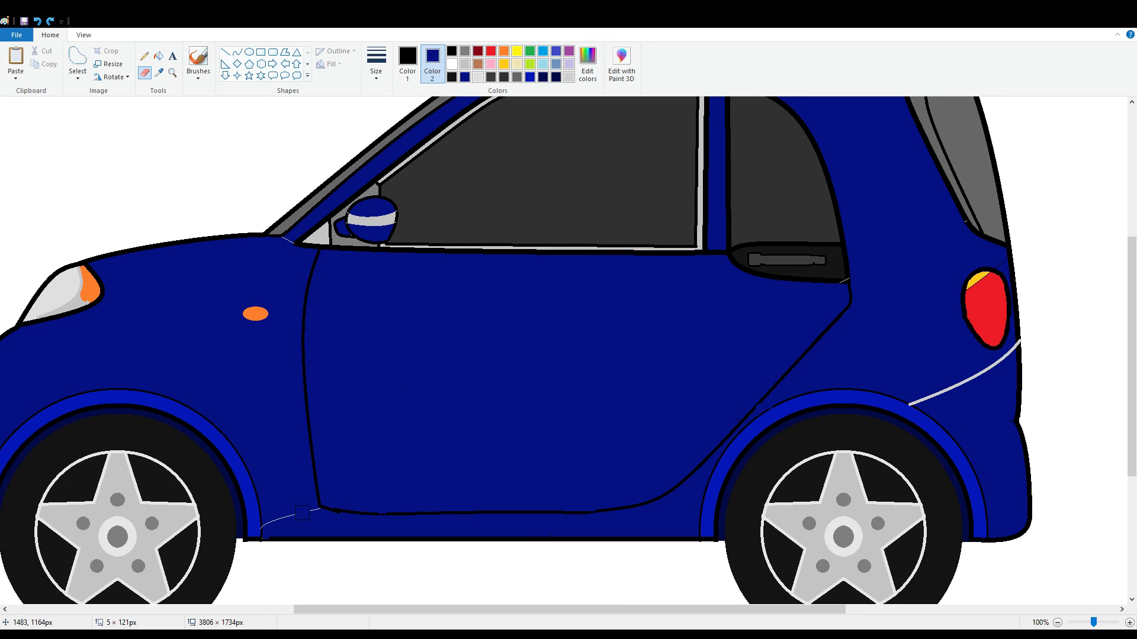
# Draw a light gray line about 411 × 19 px from the front wheel arch along the sill and fill the roof, rear body and sill light gray.
pyautogui.click(237, 52)
pyautogui.click(452, 64)
pyautogui.click(408, 64)
pyautogui.click(451, 64)
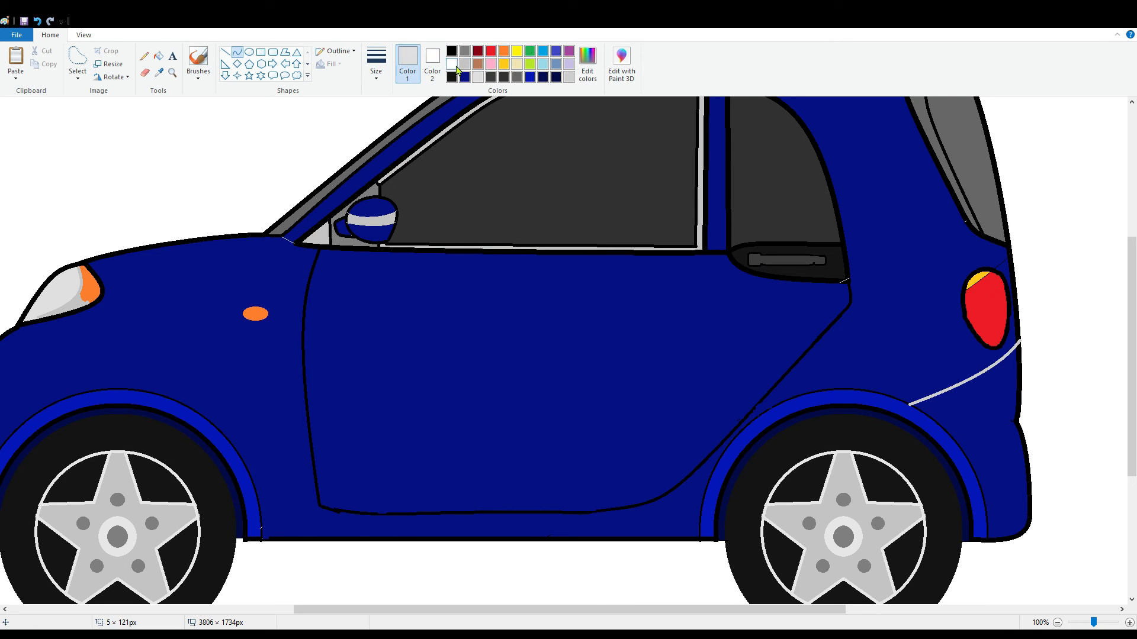
pyautogui.click(464, 64)
pyautogui.moveTo(343, 515); pyautogui.dragTo(261, 534)
pyautogui.moveTo(426, 524); pyautogui.dragTo(260, 526)
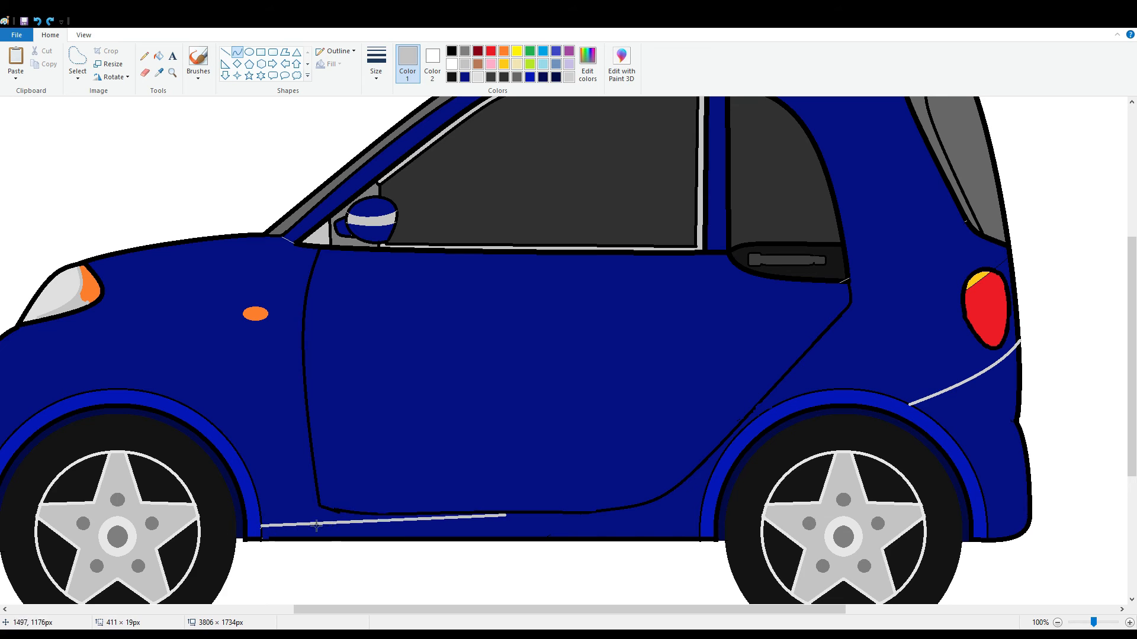
pyautogui.moveTo(475, 534)
pyautogui.mouseDown()
pyautogui.moveTo(437, 523)
pyautogui.moveTo(700, 472)
pyautogui.mouseUp()
pyautogui.click(159, 55)
pyautogui.click(488, 527)
# Try to draw a black curve just below the door's bottom edge, rising to the rear wheel arch.
pyautogui.click(237, 52)
pyautogui.click(452, 51)
pyautogui.moveTo(593, 493); pyautogui.dragTo(565, 519)
pyautogui.moveTo(503, 506)
pyautogui.mouseDown()
pyautogui.moveTo(475, 484)
pyautogui.moveTo(716, 452)
pyautogui.mouseUp()
pyautogui.hotkey('ctrl', 'z')
pyautogui.moveTo(610, 480); pyautogui.dragTo(598, 523)
pyautogui.moveTo(669, 498); pyautogui.dragTo(662, 529)
pyautogui.click(416, 355)
# Try filling the gap above the new door curve with dark blue, and undo the attempt.
pyautogui.click(159, 56)
pyautogui.click(465, 77)
pyautogui.click(577, 516)
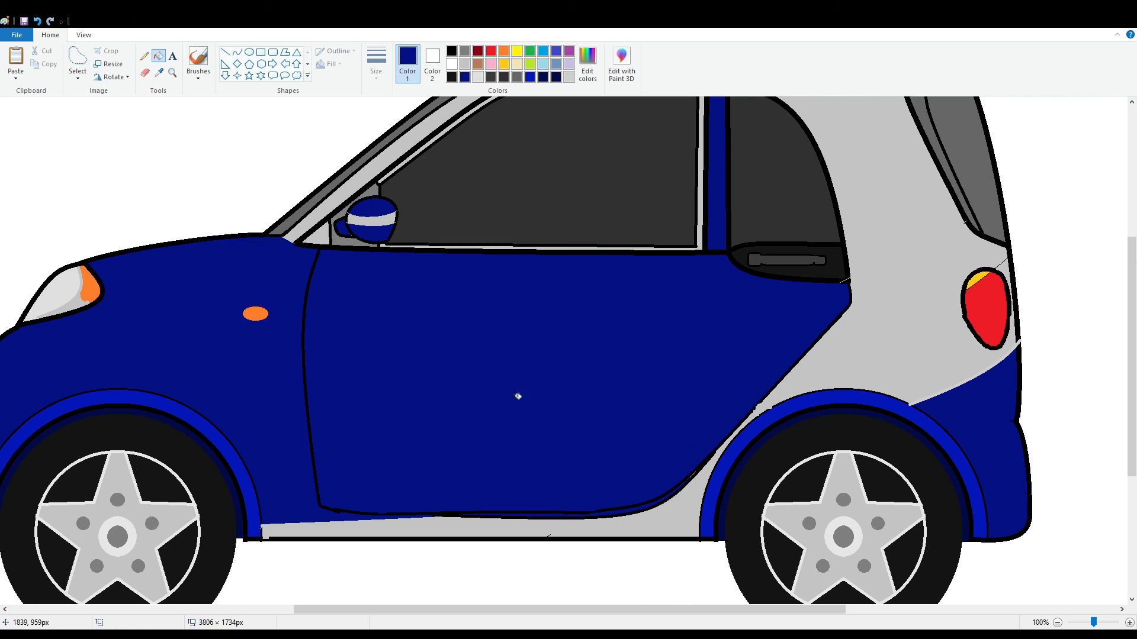
pyautogui.hotkey('ctrl', 'z')
pyautogui.hotkey('ctrl', 'z')
# Draw a black curve about 505 × 119 px below the door's bottom edge, from the rear wheel arch toward the front.
pyautogui.click(238, 52)
pyautogui.click(452, 52)
pyautogui.moveTo(717, 447); pyautogui.dragTo(368, 517)
pyautogui.moveTo(627, 491); pyautogui.dragTo(665, 528)
pyautogui.moveTo(364, 522); pyautogui.dragTo(332, 523)
pyautogui.hotkey('ctrl', 'z')
pyautogui.moveTo(717, 448); pyautogui.dragTo(420, 518)
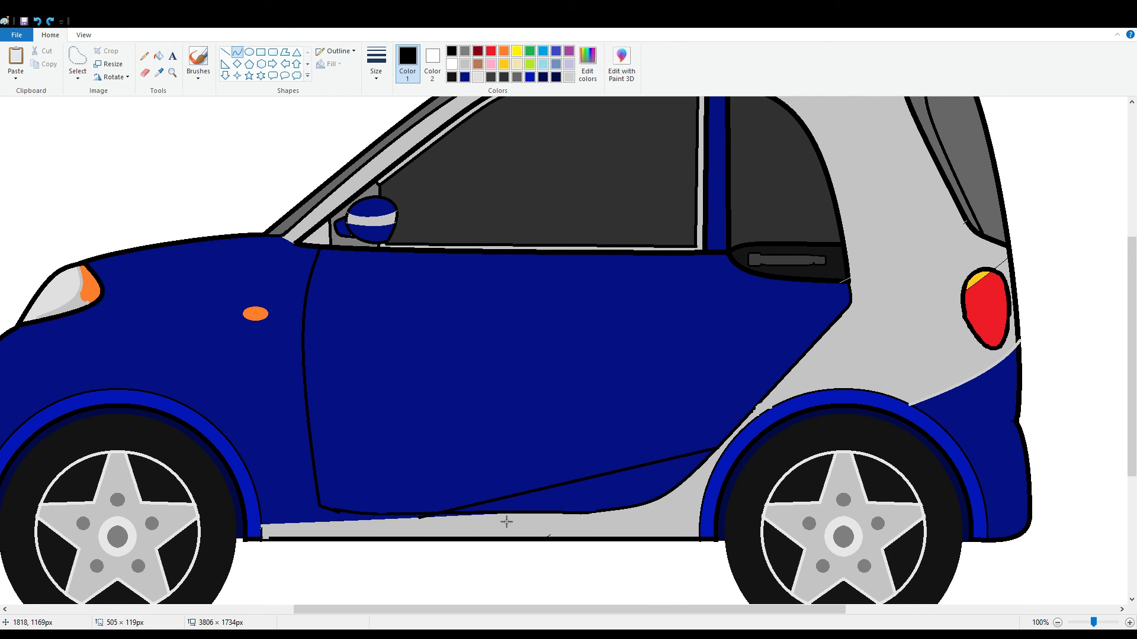
pyautogui.click(506, 522)
pyautogui.click(619, 538)
# Fill the gap between the old and new door bottom lines with the body's dark blue.
pyautogui.click(158, 56)
pyautogui.click(519, 517)
pyautogui.hotkey('ctrl', 'z')
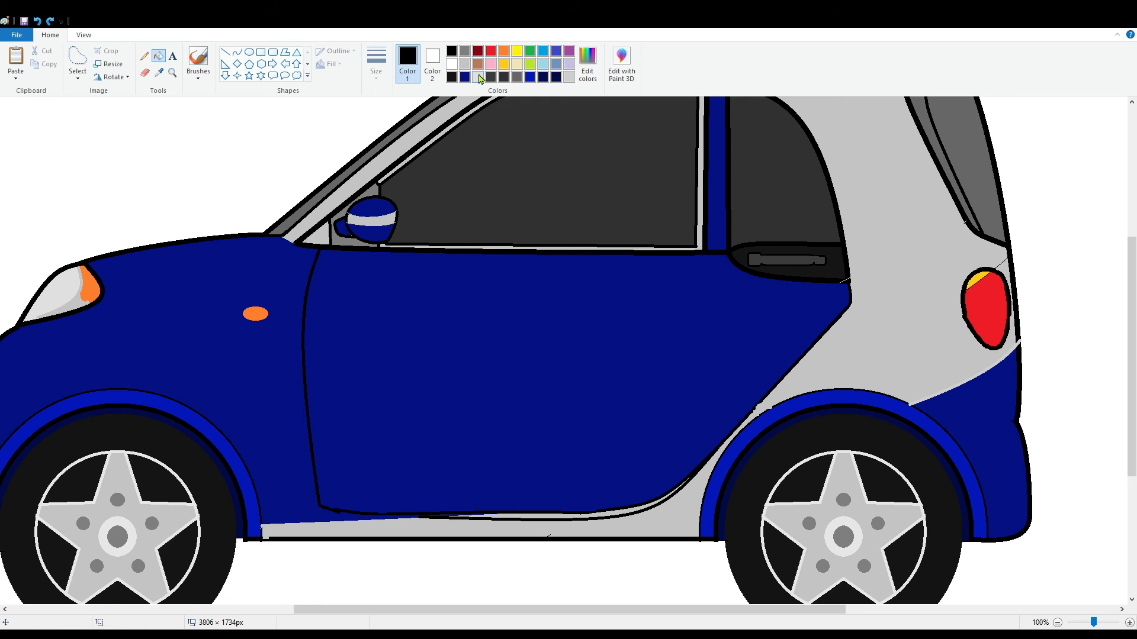
pyautogui.click(464, 78)
pyautogui.click(540, 516)
# Erase the old black door bottom line above the new curve using dark blue.
pyautogui.click(1130, 623)
pyautogui.click(1129, 623)
pyautogui.scroll(-6, 711, 503)
pyautogui.scroll(-1, 707, 529)
pyautogui.moveTo(456, 609)
pyautogui.mouseDown()
pyautogui.moveTo(616, 610)
pyautogui.moveTo(420, 609)
pyautogui.mouseUp()
pyautogui.click(144, 72)
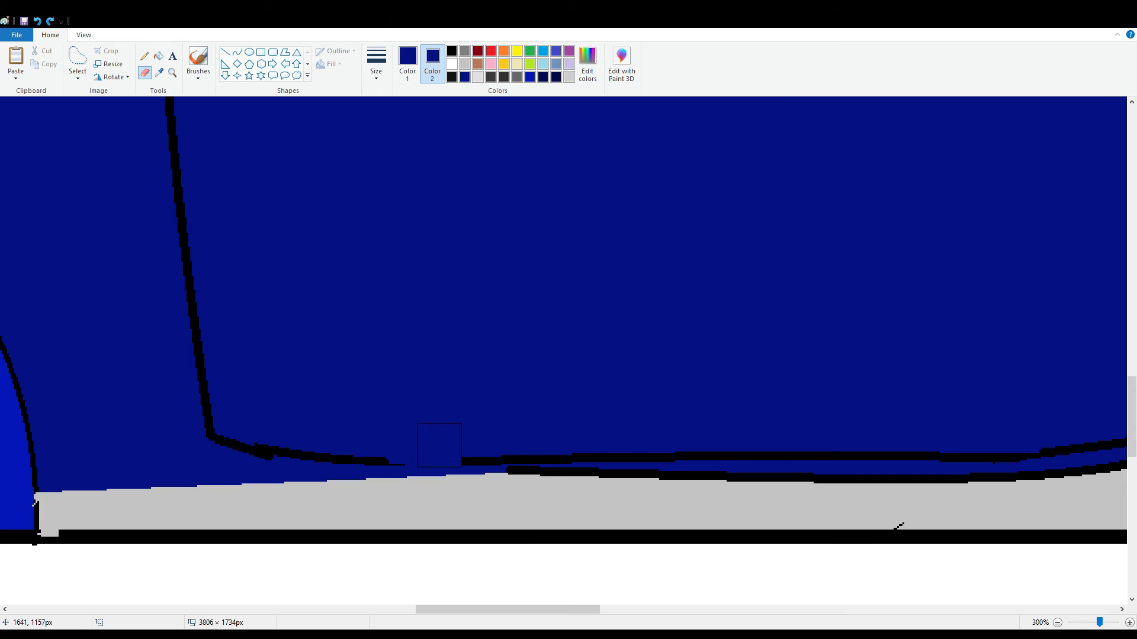
pyautogui.moveTo(439, 446); pyautogui.dragTo(992, 437)
pyautogui.moveTo(526, 610); pyautogui.dragTo(629, 609)
pyautogui.moveTo(349, 443)
pyautogui.mouseDown()
pyautogui.moveTo(426, 441)
pyautogui.moveTo(650, 353)
pyautogui.mouseUp()
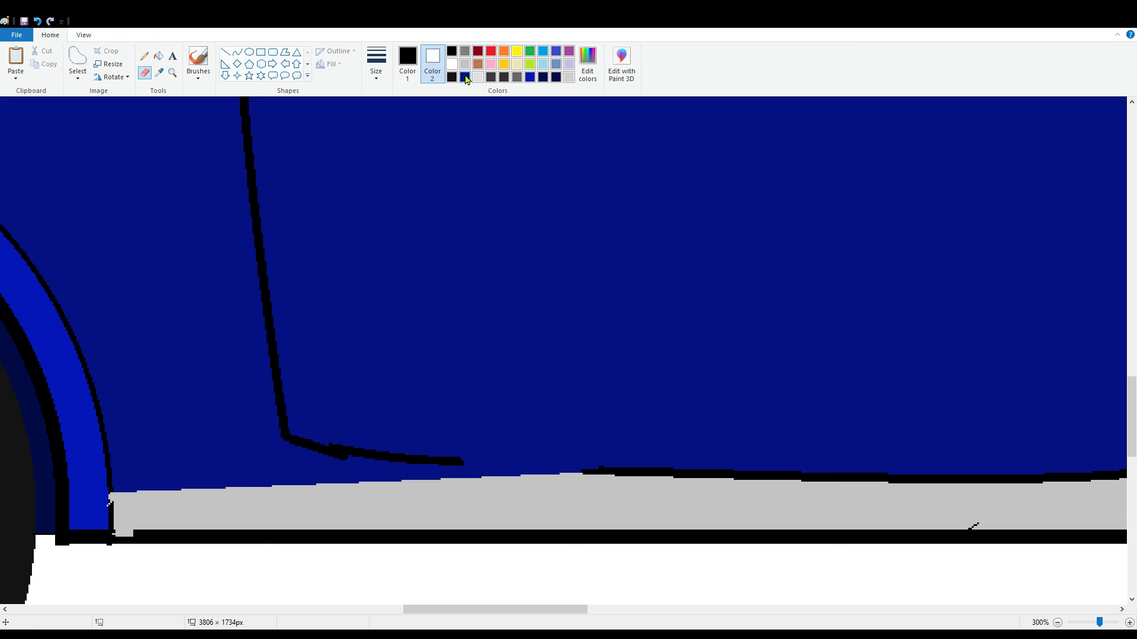
# Connect the door's lower front corner line to the new bottom curve with a smooth black curve.
pyautogui.click(466, 77)
pyautogui.moveTo(459, 462)
pyautogui.mouseDown()
pyautogui.moveTo(324, 456)
pyautogui.moveTo(615, 475)
pyautogui.mouseUp()
pyautogui.click(238, 52)
pyautogui.moveTo(533, 469); pyautogui.dragTo(541, 476)
# Erase the stray black mark on the sill with light gray.
pyautogui.rightClick(464, 65)
pyautogui.click(146, 73)
pyautogui.click(972, 509)
pyautogui.click(1057, 623)
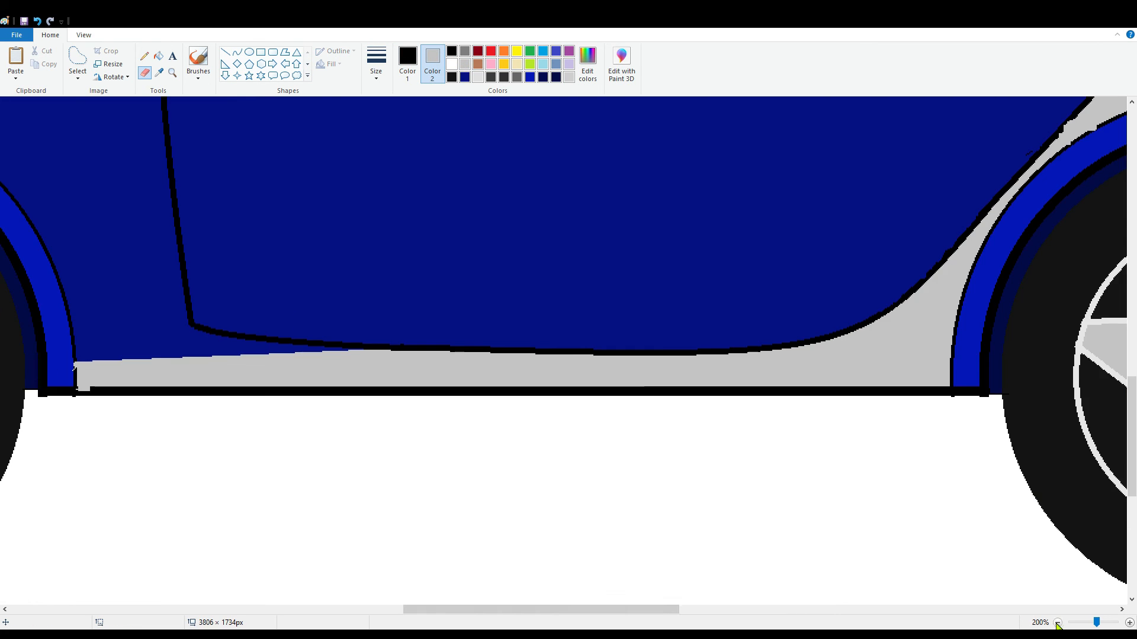
pyautogui.click(1058, 623)
pyautogui.click(1057, 623)
# Redraw the black rear outline beside the light gray divider's end, below the tail light.
pyautogui.click(452, 64)
pyautogui.click(238, 52)
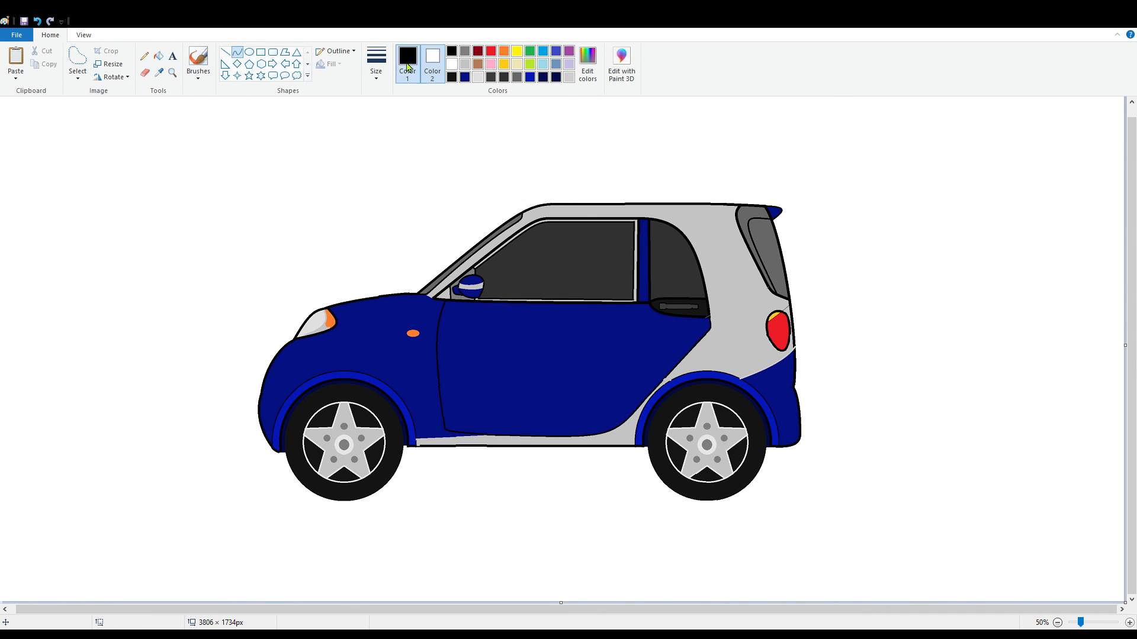
pyautogui.click(409, 68)
pyautogui.click(1130, 622)
pyautogui.moveTo(414, 610); pyautogui.dragTo(863, 610)
pyautogui.scroll(-3, 770, 515)
pyautogui.moveTo(680, 446); pyautogui.dragTo(684, 487)
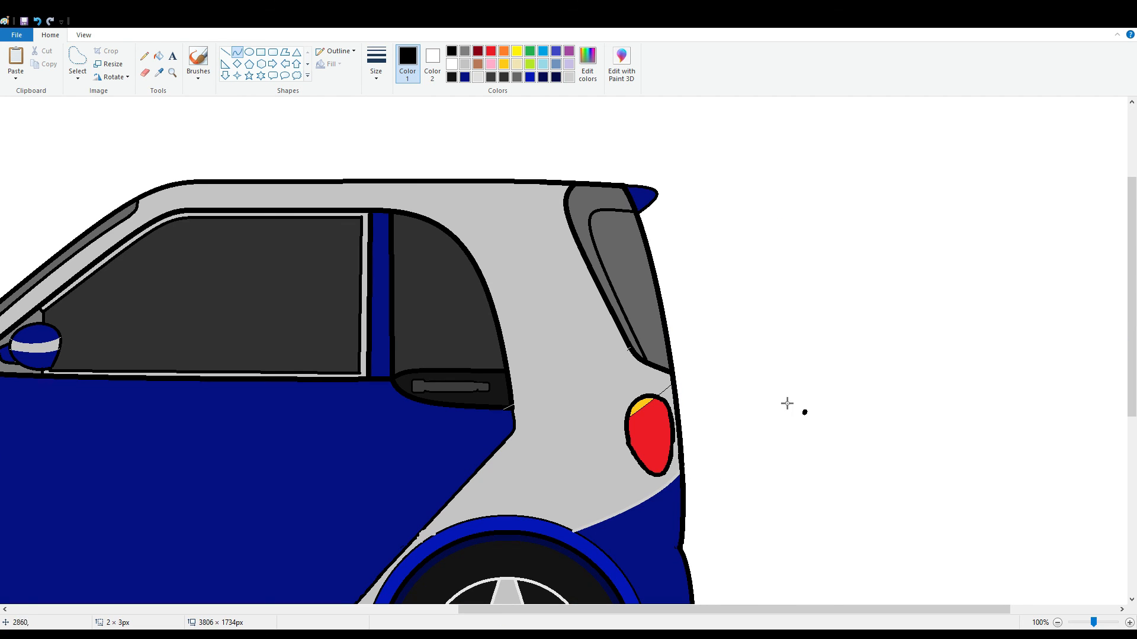
# Fill the yellow section of the tail light with red.
pyautogui.click(159, 56)
pyautogui.click(491, 51)
pyautogui.click(641, 408)
# Mix a custom deeper red and recolor the tail light with it.
pyautogui.click(588, 70)
pyautogui.click(653, 435)
pyautogui.hotkey('ctrl', 'z')
pyautogui.click(587, 70)
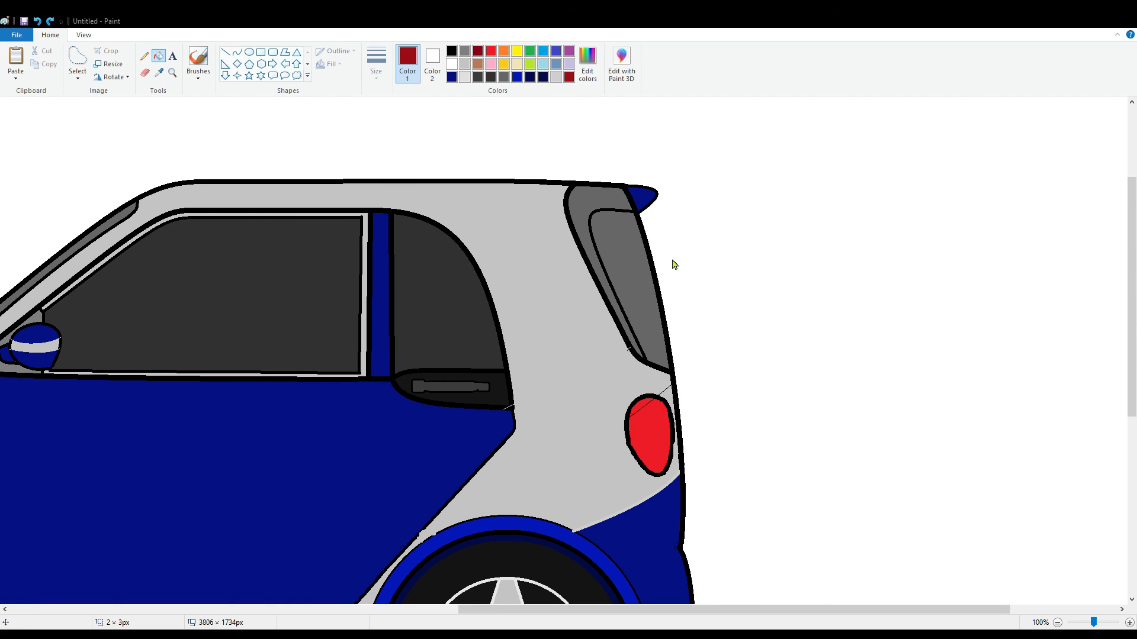
pyautogui.click(650, 435)
# Draw a light gray curved outline about 47 × 58 px inside the tail light and fill the enclosed area light gray.
pyautogui.click(237, 52)
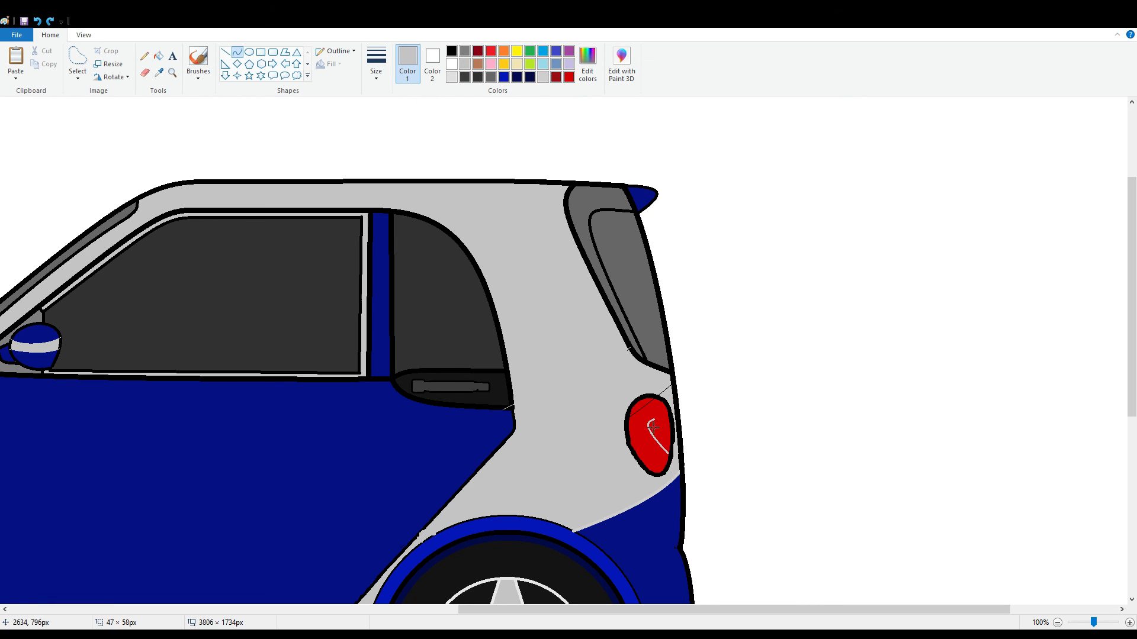
pyautogui.click(587, 69)
pyautogui.click(159, 56)
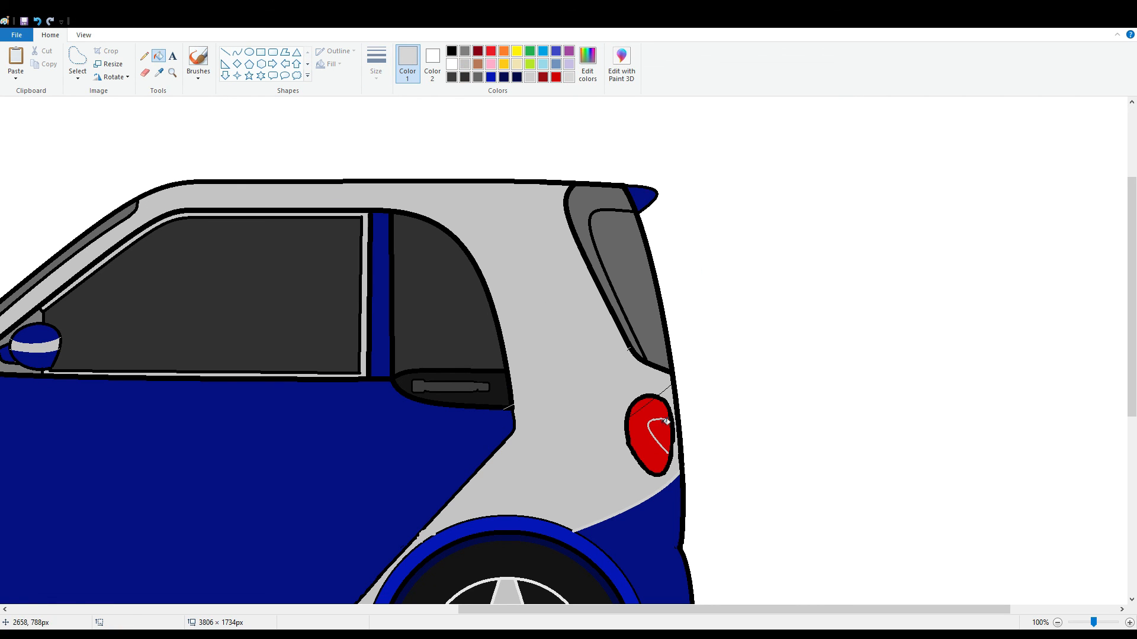
pyautogui.click(659, 432)
pyautogui.click(650, 429)
# Select the entire car with a rectangular selection and move it slightly to the right on the canvas.
pyautogui.click(1057, 622)
pyautogui.click(78, 76)
pyautogui.click(111, 104)
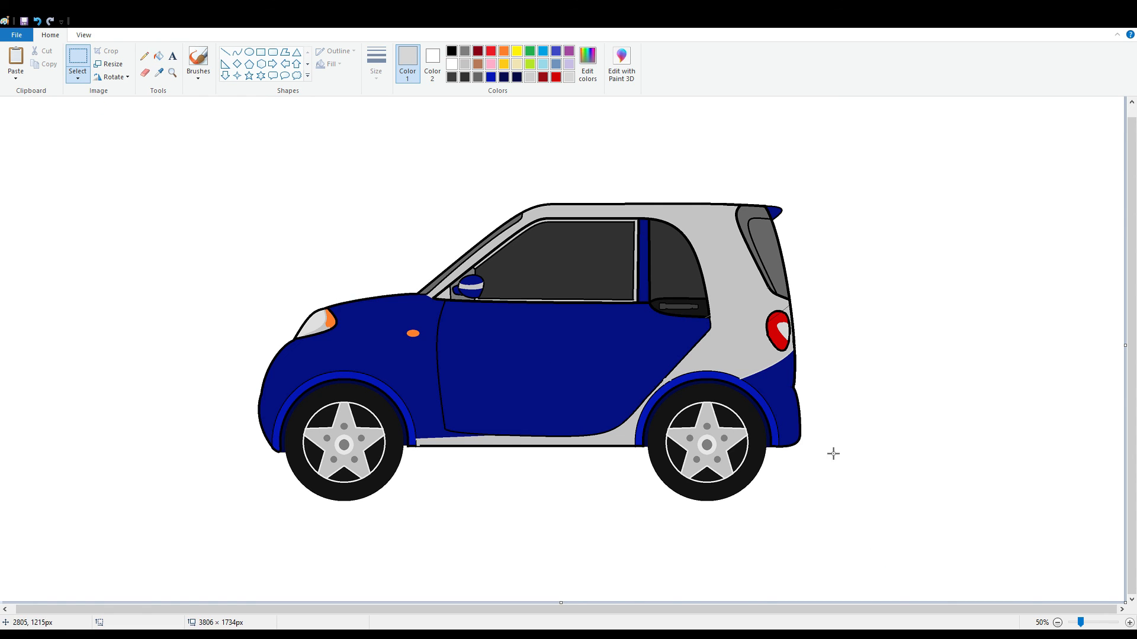
pyautogui.moveTo(888, 530); pyautogui.dragTo(148, 175)
pyautogui.moveTo(391, 183); pyautogui.dragTo(467, 182)
pyautogui.click(1050, 215)
# Fill the area around the rear windscreen's inner glass with light gray.
pyautogui.click(159, 55)
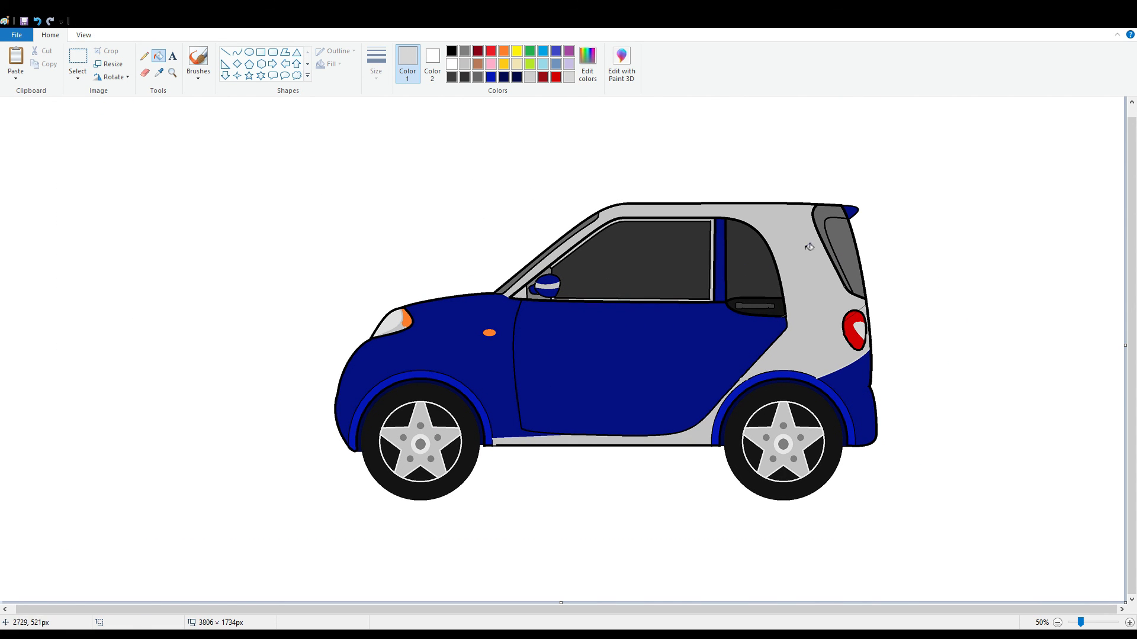
pyautogui.click(830, 212)
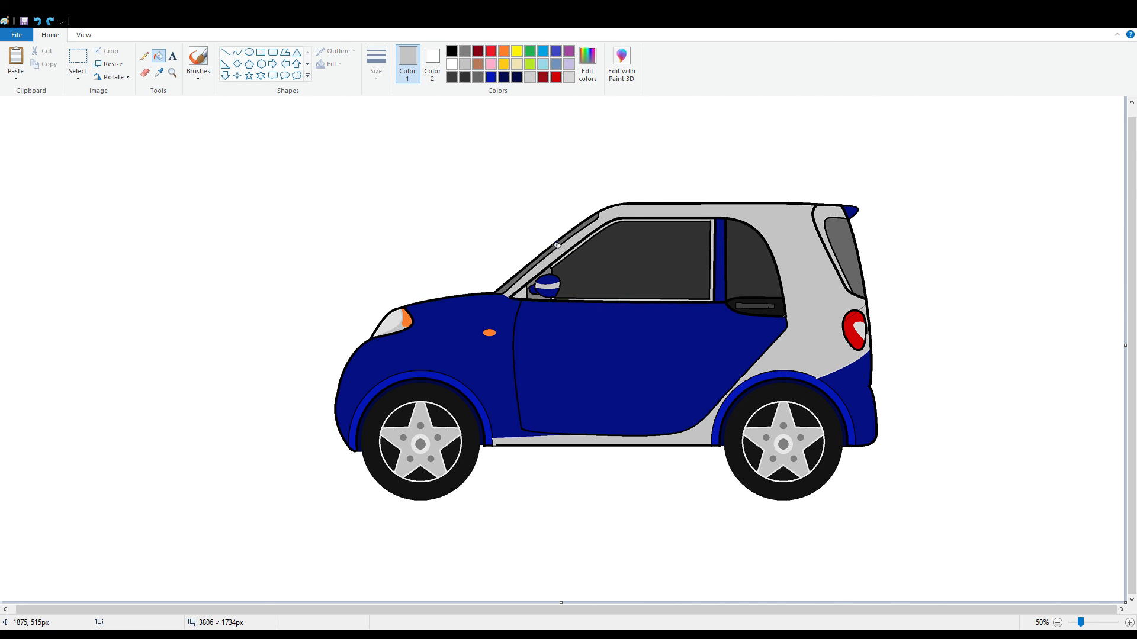
# Write the text FORTWO in light gray at font size 28.
pyautogui.click(174, 60)
pyautogui.click(240, 147)
pyautogui.click(86, 72)
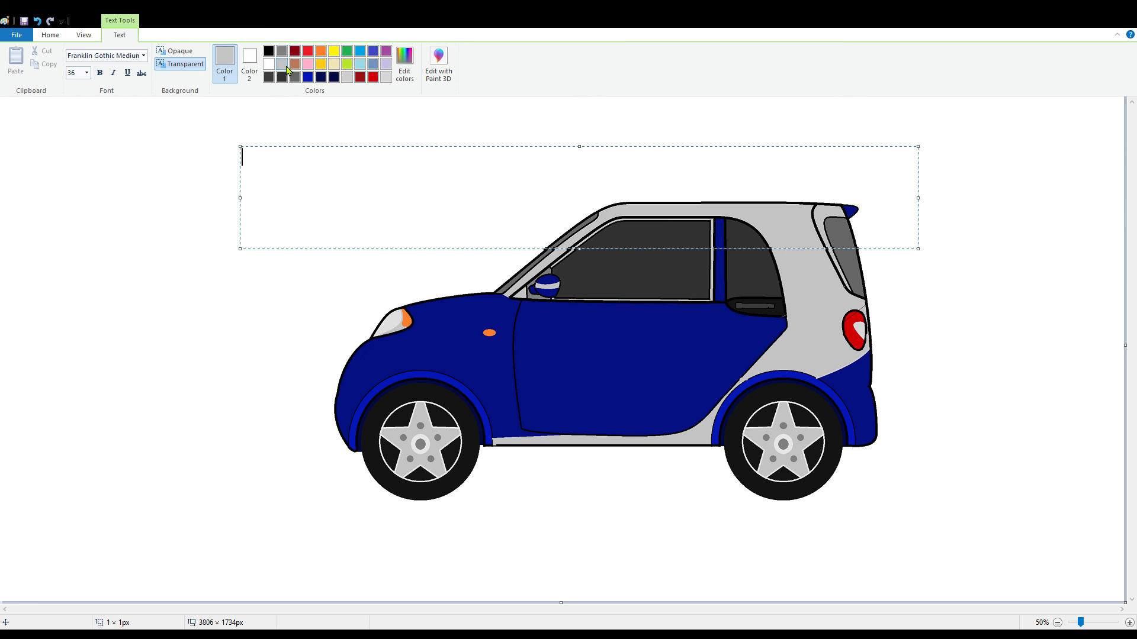
pyautogui.write('FORTWO')
pyautogui.moveTo(296, 157); pyautogui.dragTo(241, 154)
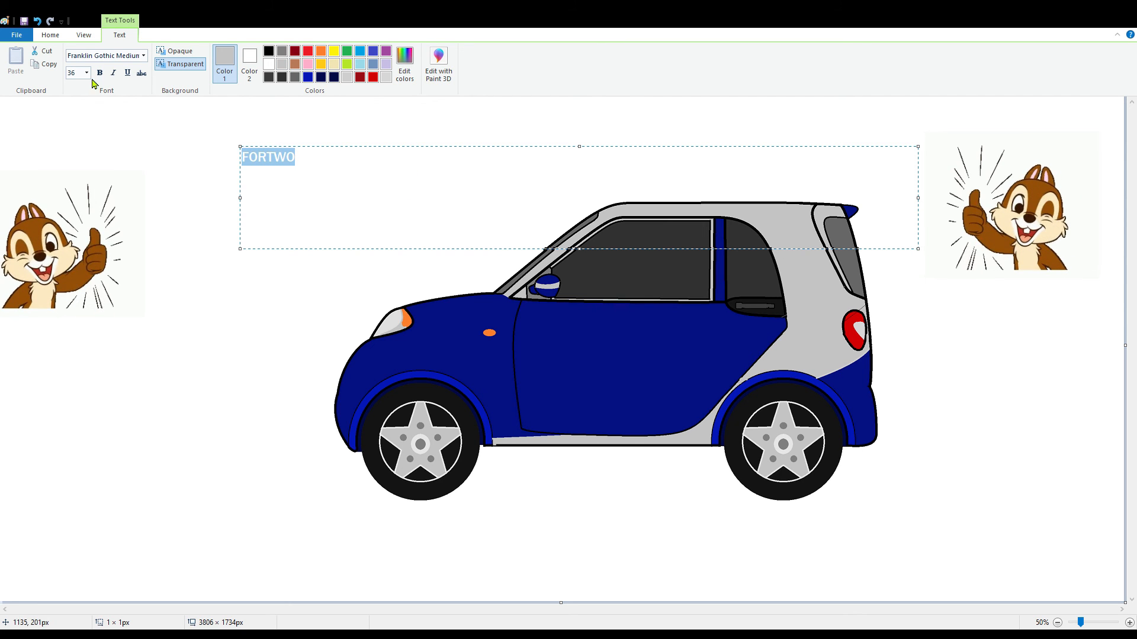
pyautogui.click(86, 73)
pyautogui.click(74, 231)
# Narrow the FORTWO text box and place it on the door's rear part, below the door handle.
pyautogui.moveTo(918, 198); pyautogui.dragTo(355, 221)
pyautogui.moveTo(326, 254); pyautogui.dragTo(819, 432)
pyautogui.click(675, 473)
# Create a large new text box above the car's front and set its font size to 200.
pyautogui.click(171, 178)
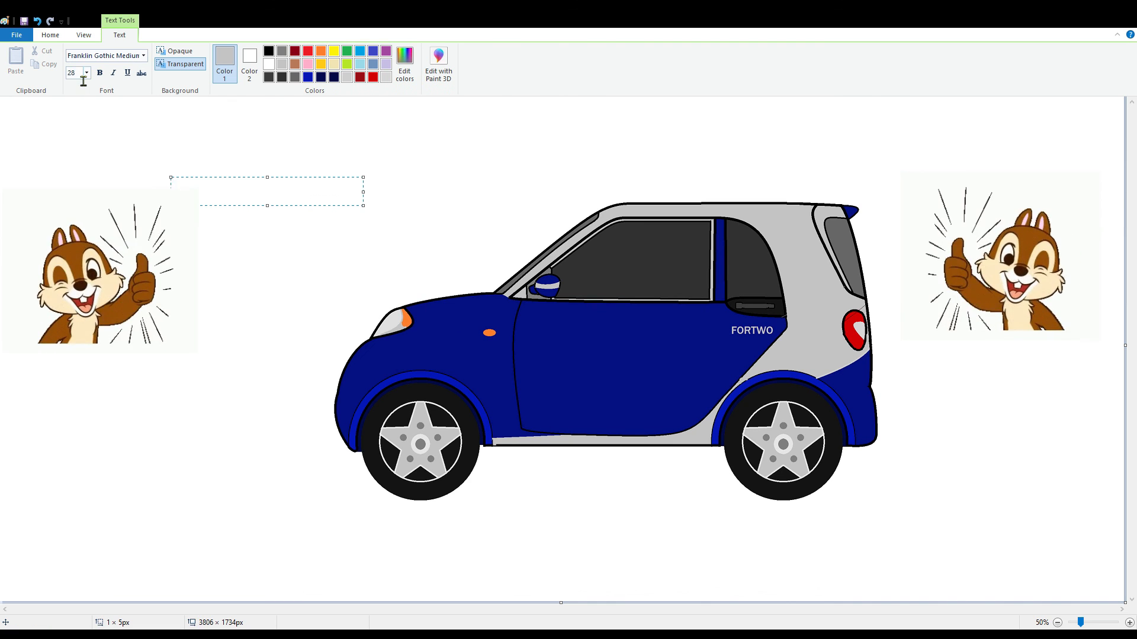
pyautogui.moveTo(81, 74); pyautogui.dragTo(57, 76)
pyautogui.moveTo(267, 206); pyautogui.dragTo(267, 333)
pyautogui.click(80, 75)
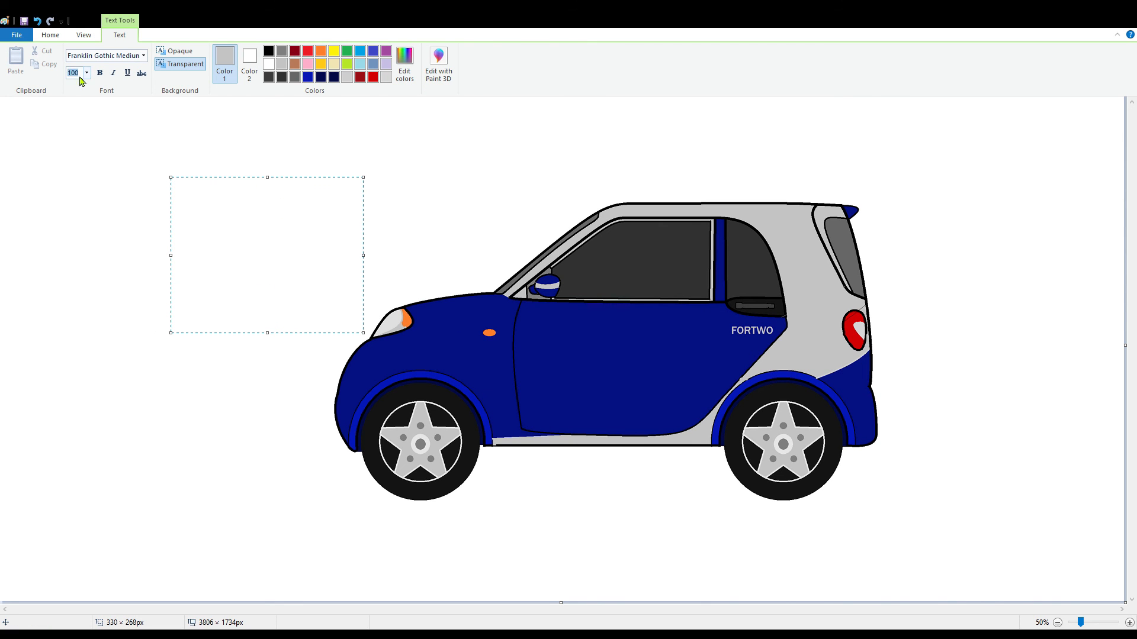
pyautogui.click(370, 256)
pyautogui.click(363, 177)
pyautogui.moveTo(422, 178); pyautogui.dragTo(123, 143)
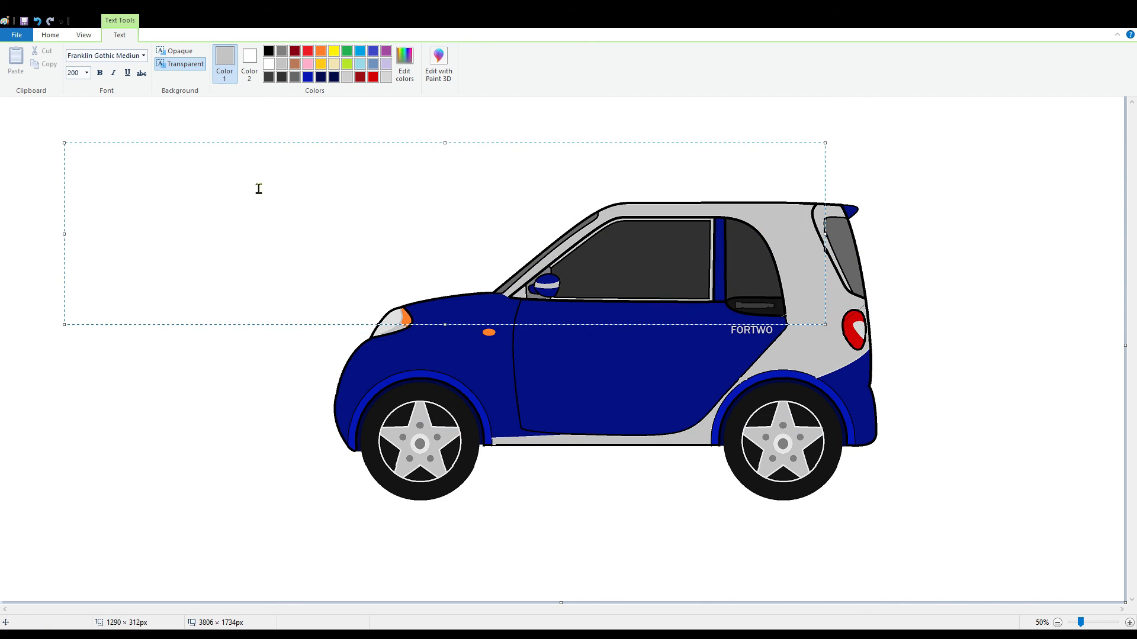
# Write THANKS FOR WATCHING in blue, with one word per line.
pyautogui.click(308, 77)
pyautogui.write('THANKS')
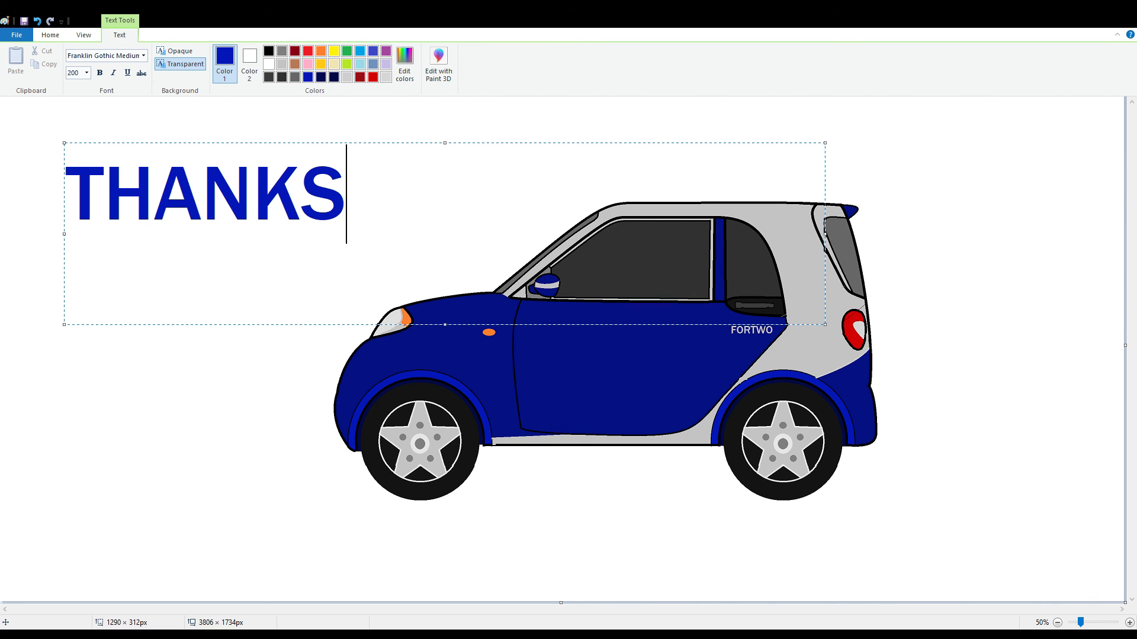
pyautogui.press('Return')
pyautogui.write('FOR')
pyautogui.press('Return')
pyautogui.write('WATCHING')
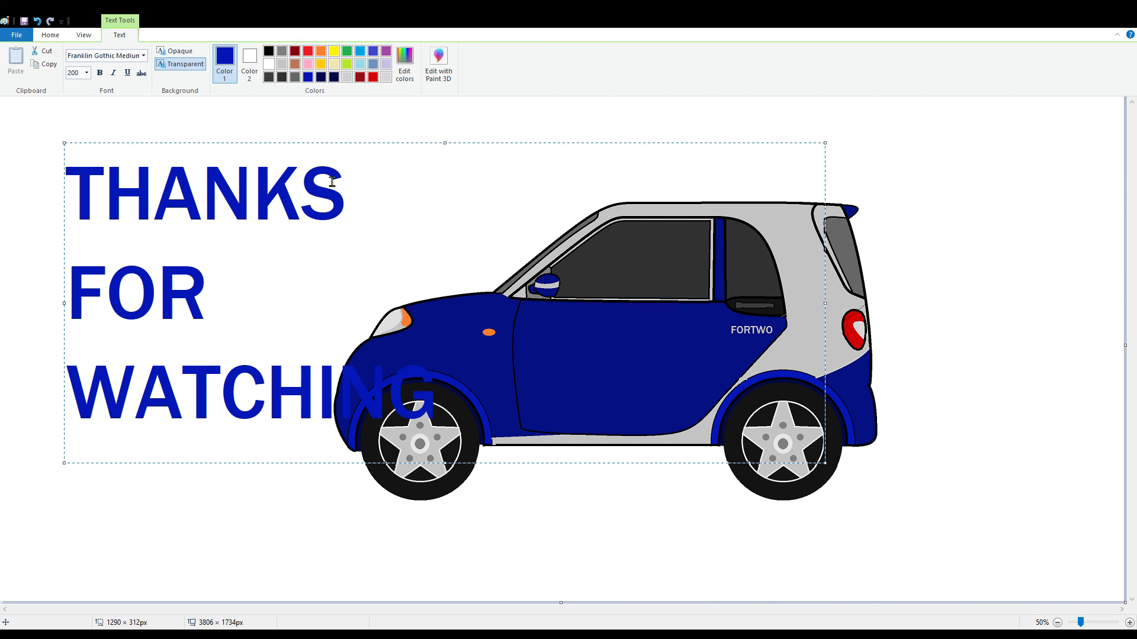
# Move the caption toward the canvas's upper-left corner and set the word WATCHING to font size 72.
pyautogui.moveTo(558, 149); pyautogui.dragTo(465, 104)
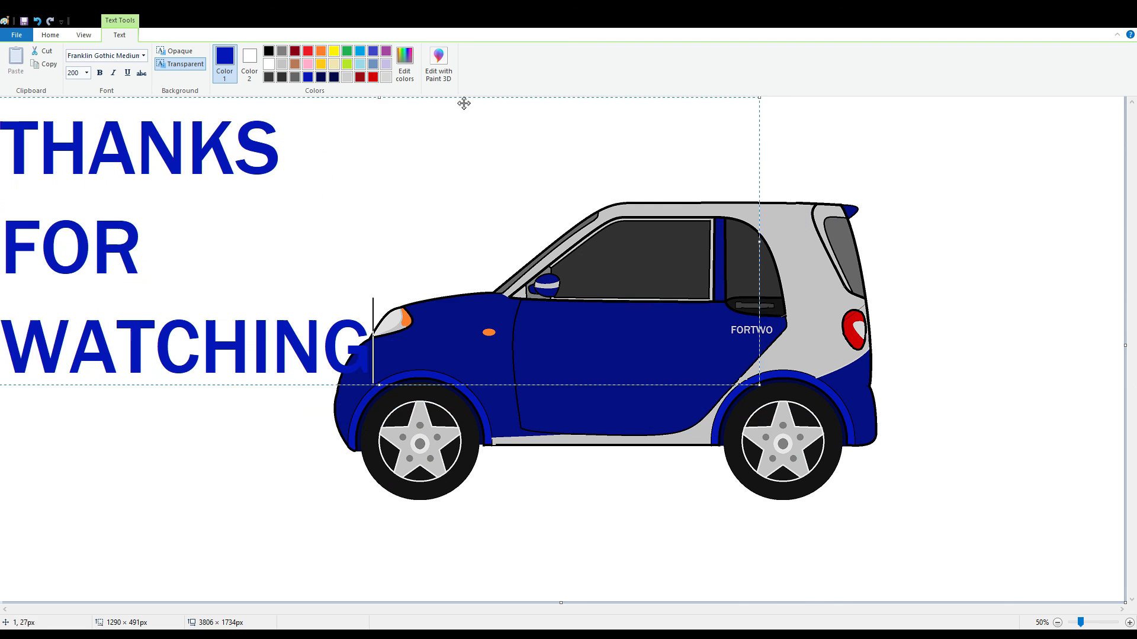
pyautogui.moveTo(759, 385); pyautogui.dragTo(435, 355)
pyautogui.moveTo(394, 350); pyautogui.dragTo(3, 335)
pyautogui.click(86, 73)
pyautogui.click(77, 273)
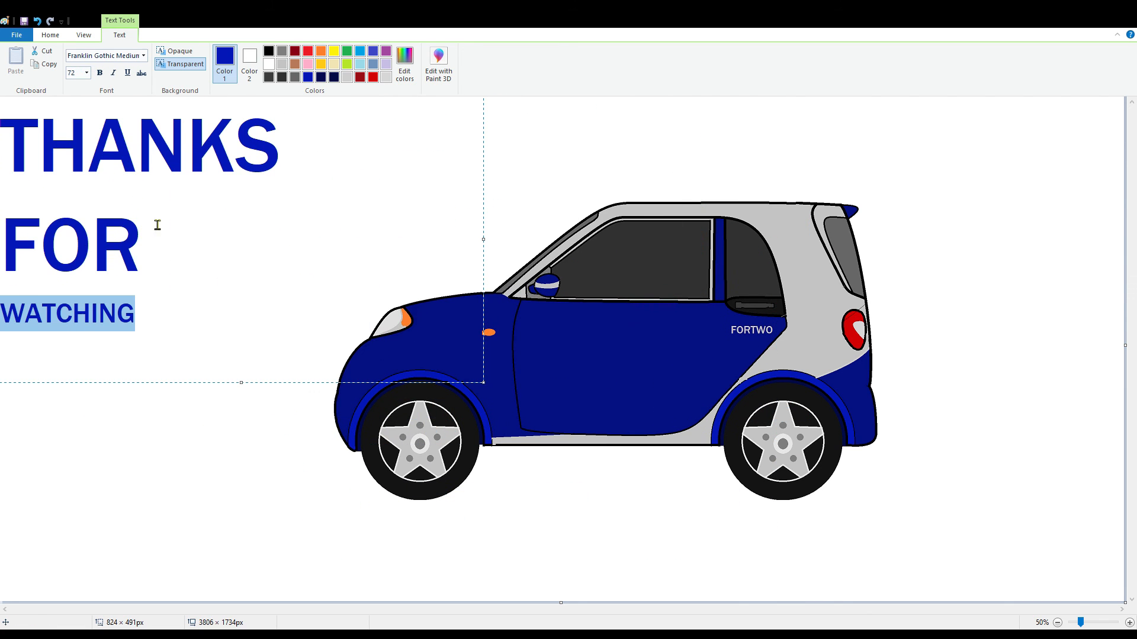
pyautogui.click(714, 288)
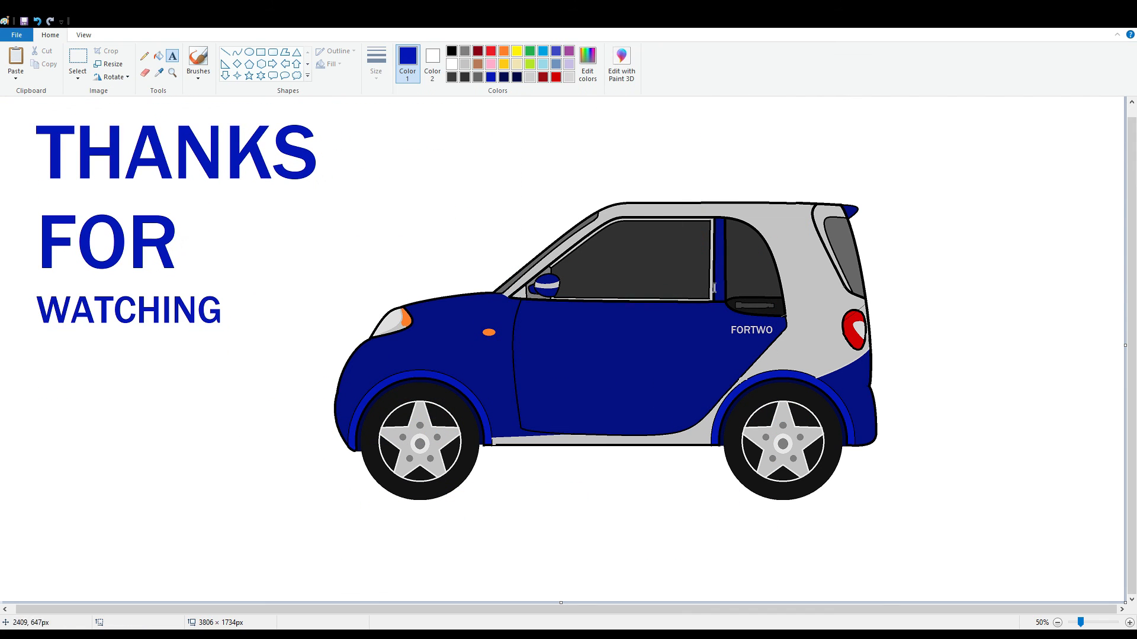